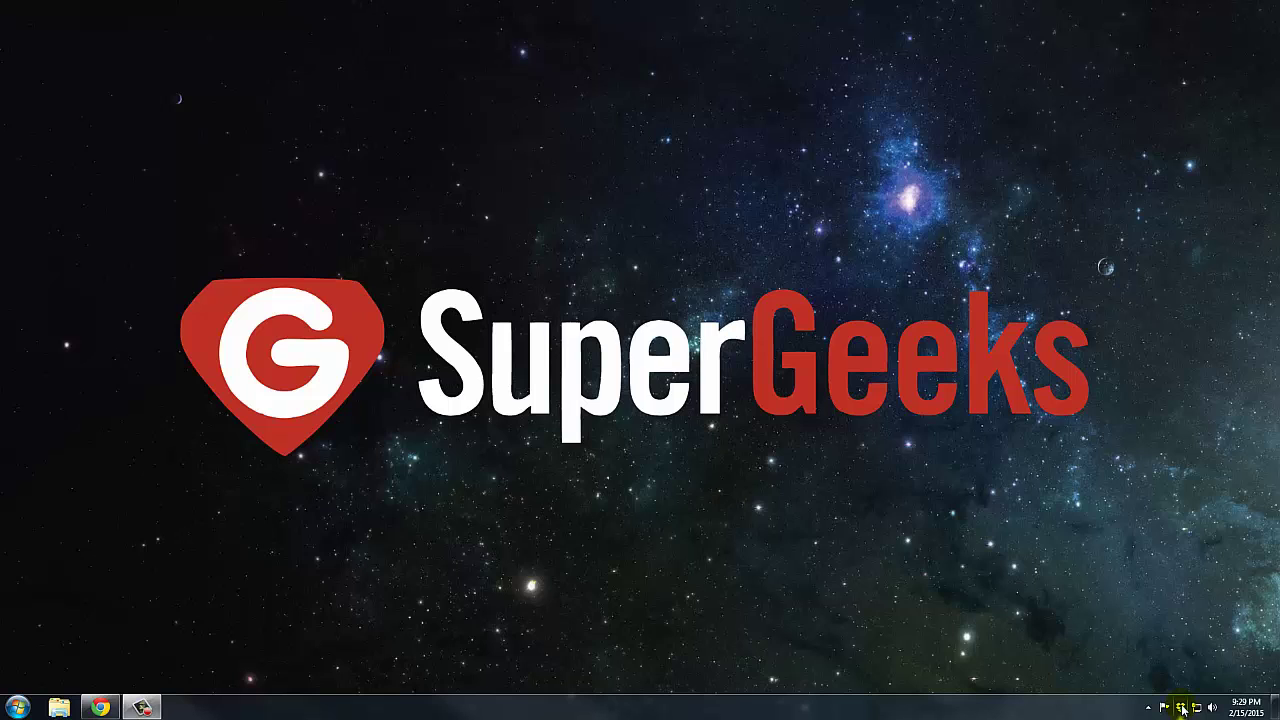
Open the Dropbox folder from the tray and browse into Camera Uploads to show its 27 photos
{"action": "double_click", "coordinate": [1182, 708]}
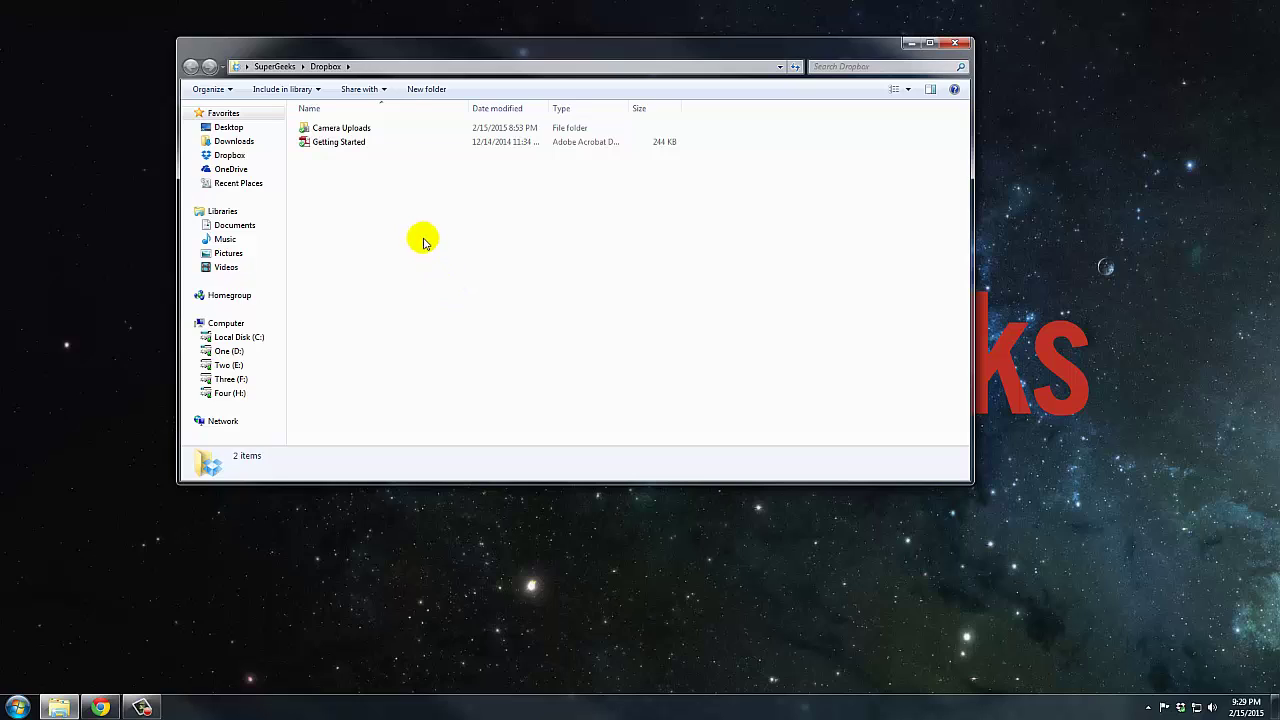
{"action": "left_click", "coordinate": [342, 133]}
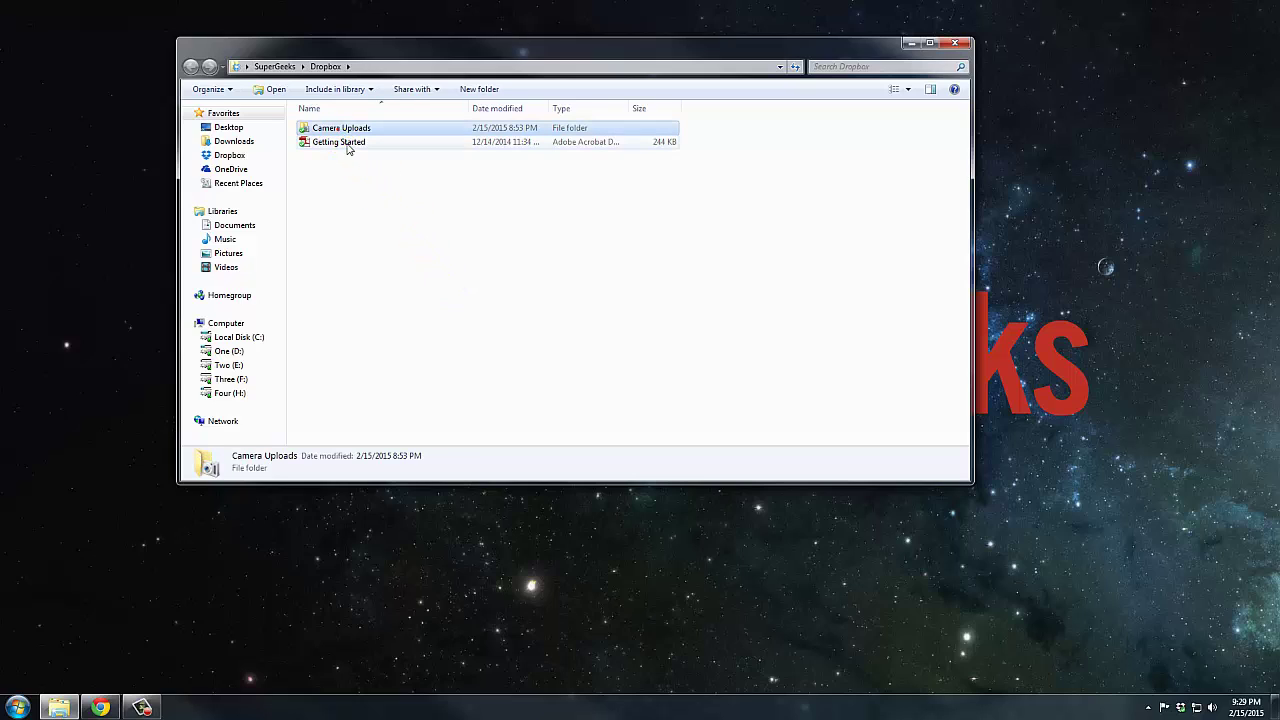
{"action": "double_click", "coordinate": [349, 133]}
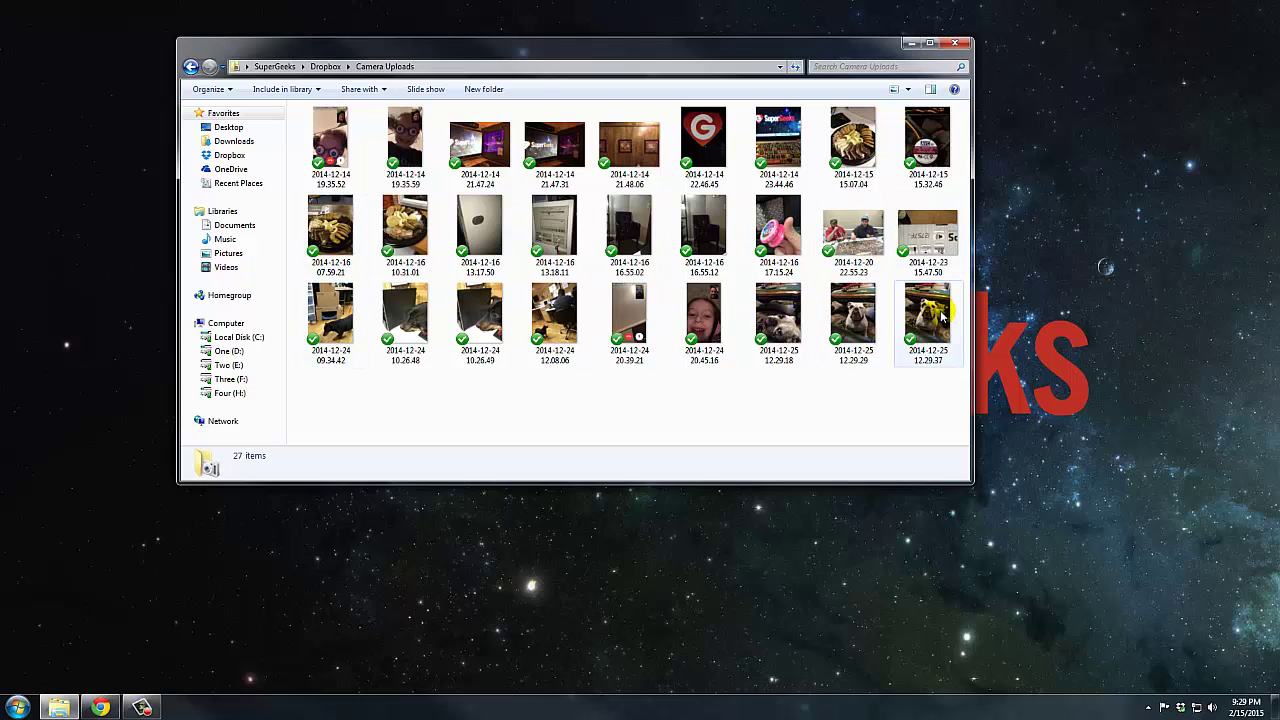
Create a new desktop folder named 'Photos' using the desktop's New > Folder menu
{"action": "mouse_move", "coordinate": [940, 318]}
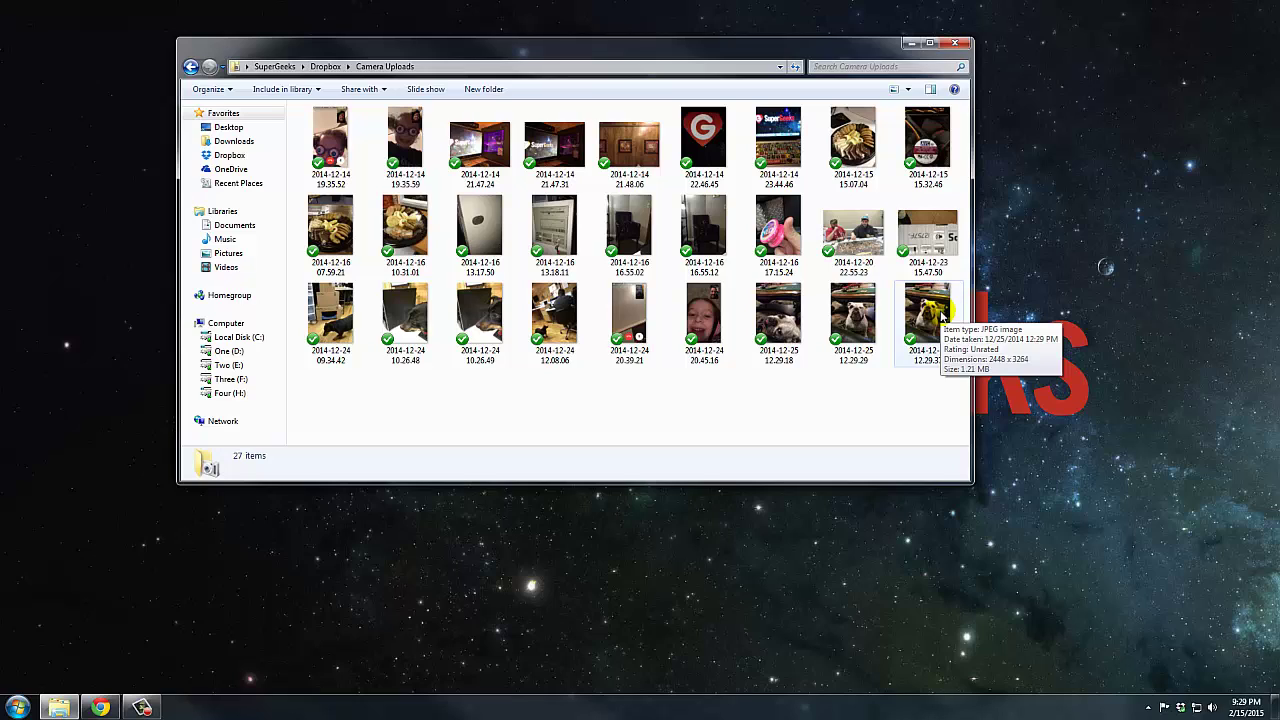
{"action": "left_click", "coordinate": [1048, 244]}
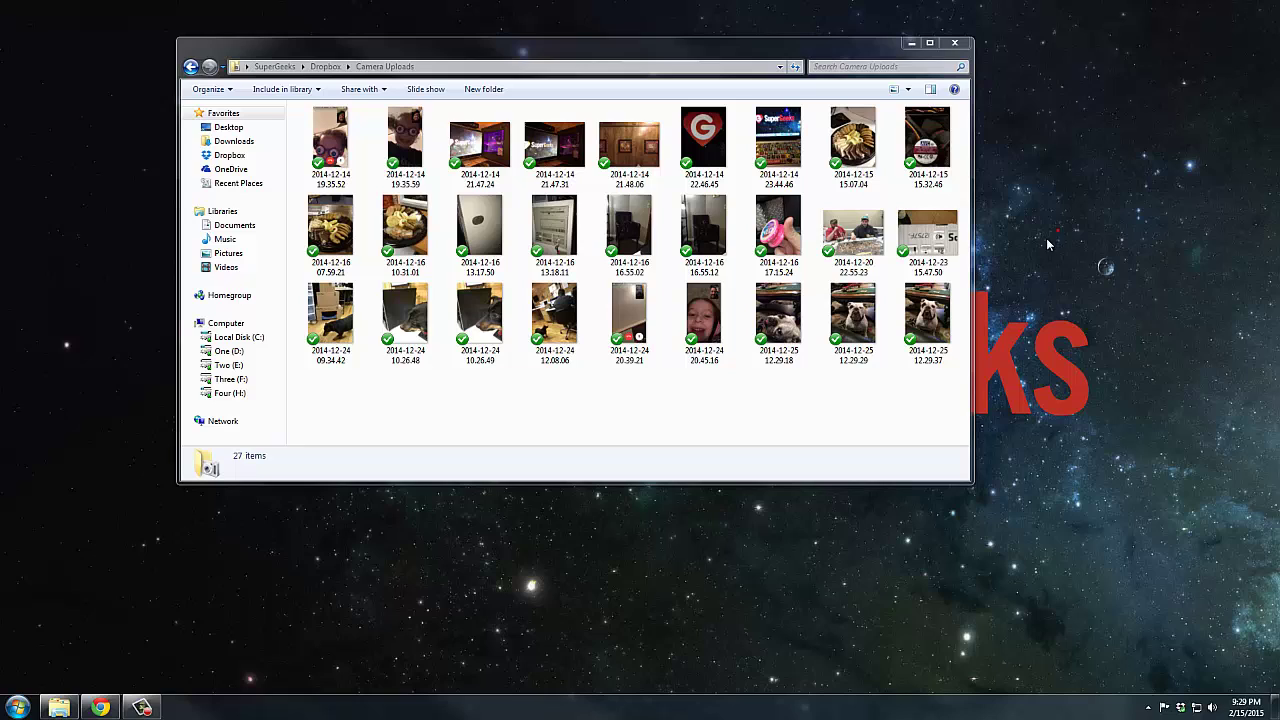
{"action": "right_click", "coordinate": [1049, 210]}
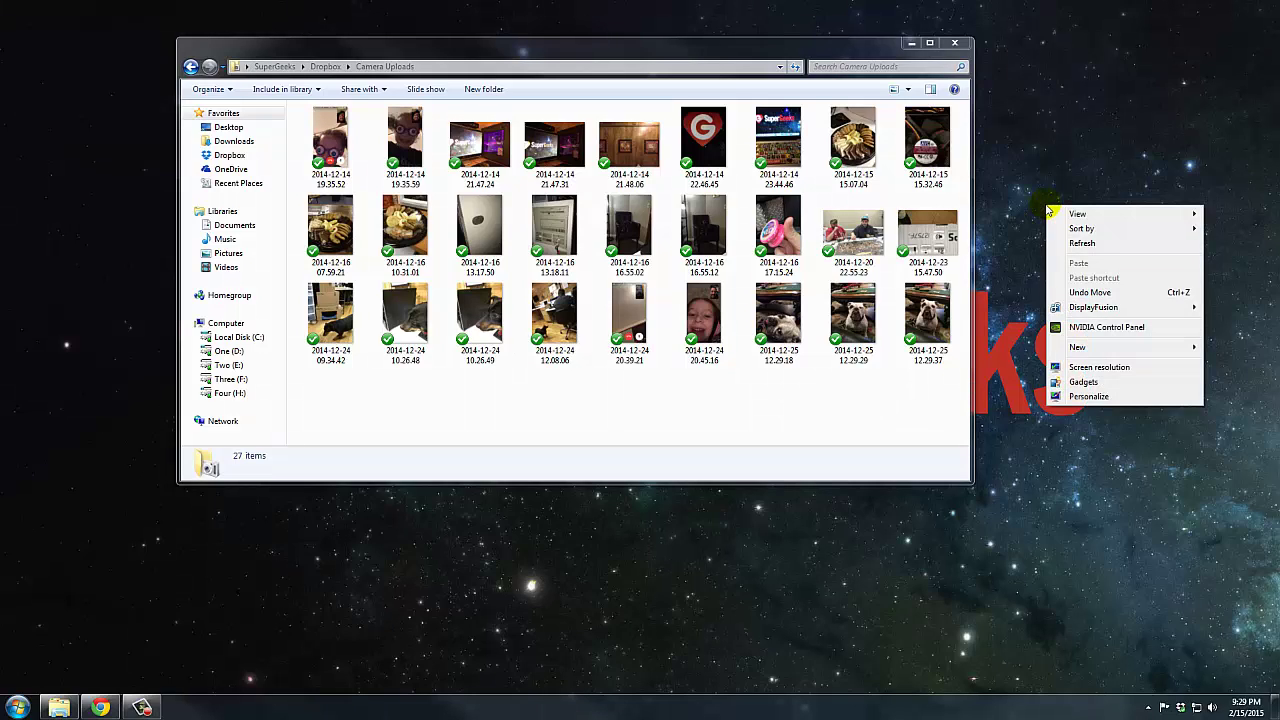
{"action": "left_click", "coordinate": [1050, 197]}
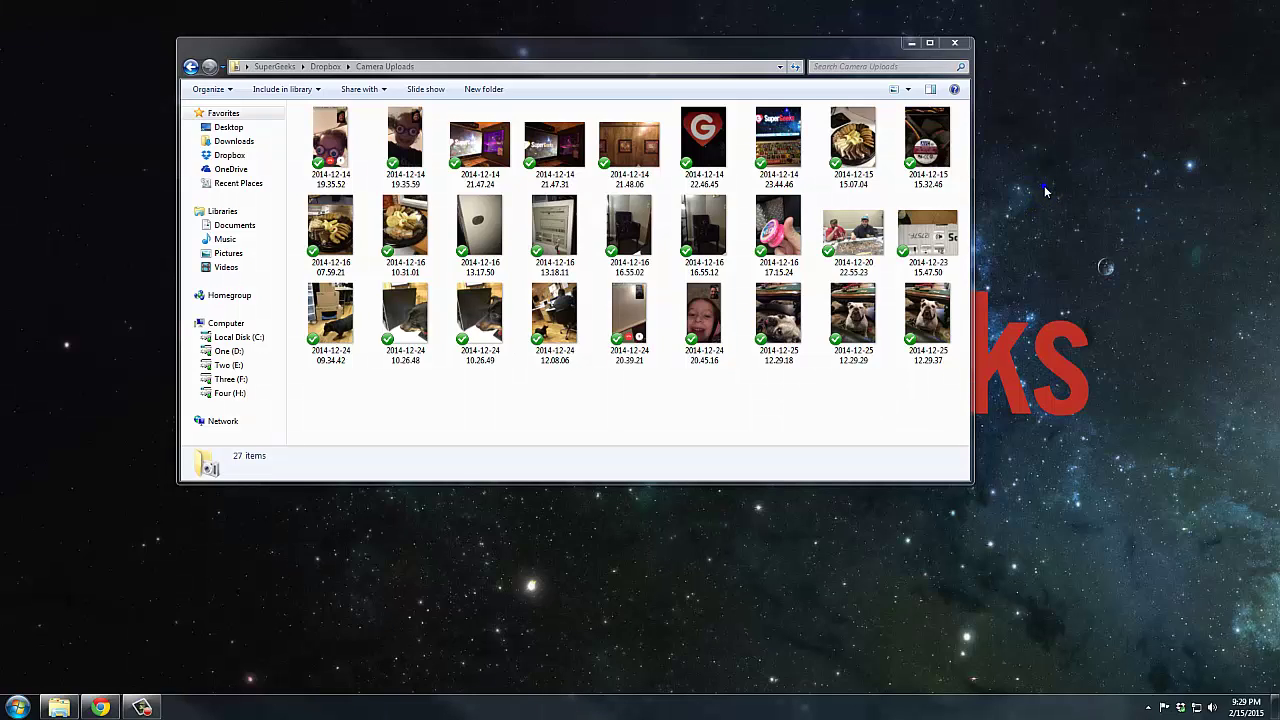
{"action": "right_click", "coordinate": [1050, 197]}
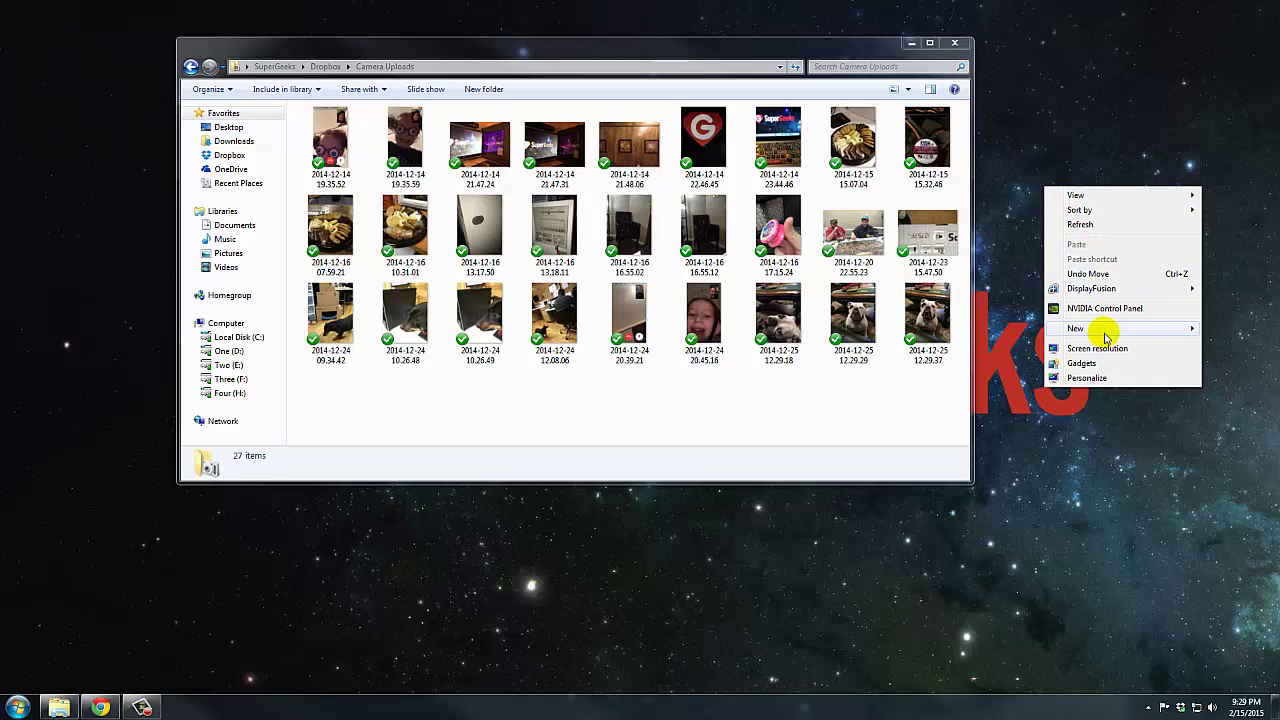
{"action": "mouse_move", "coordinate": [1104, 334]}
{"action": "left_click", "coordinate": [972, 330]}
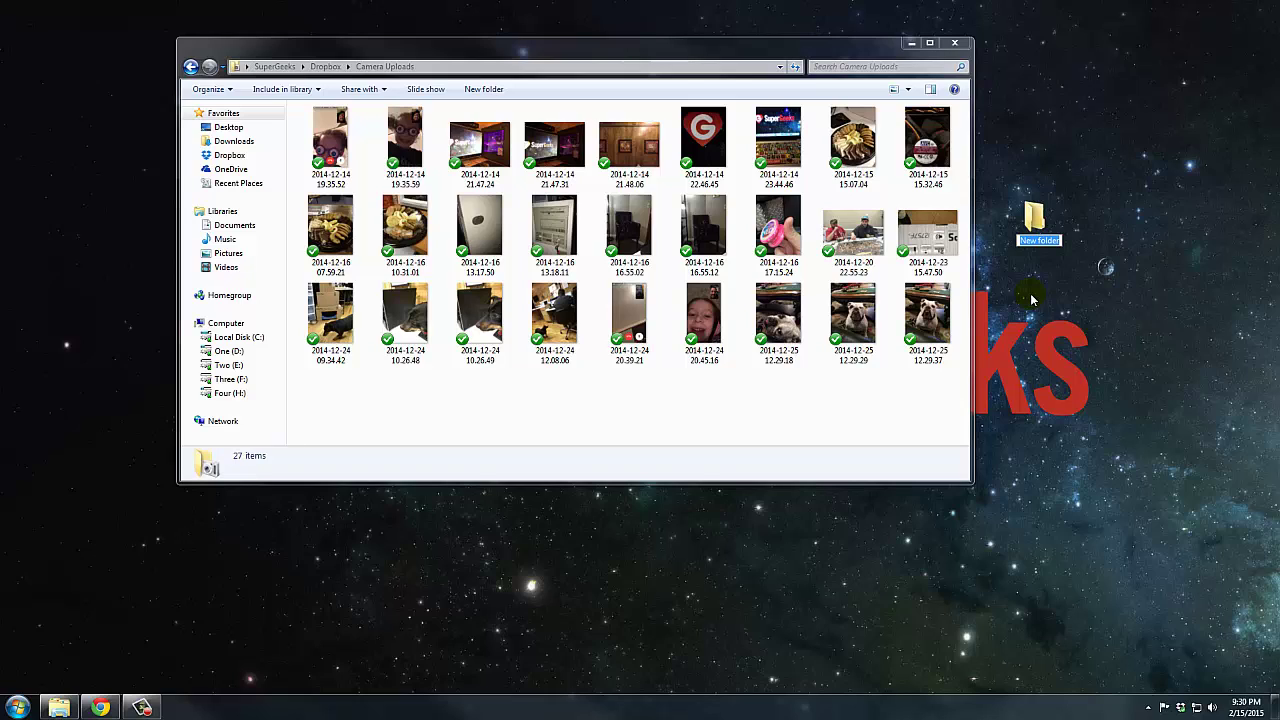
{"action": "type", "text": "Photos"}
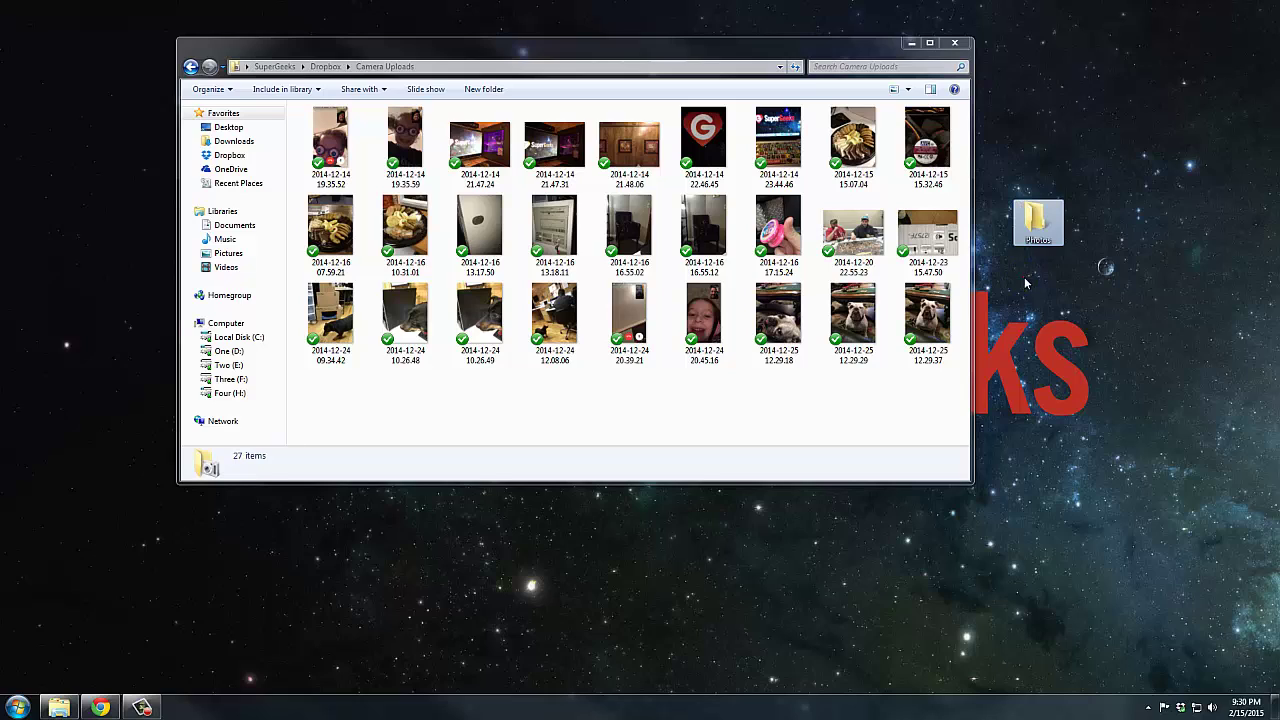
{"action": "left_click", "coordinate": [1034, 222]}
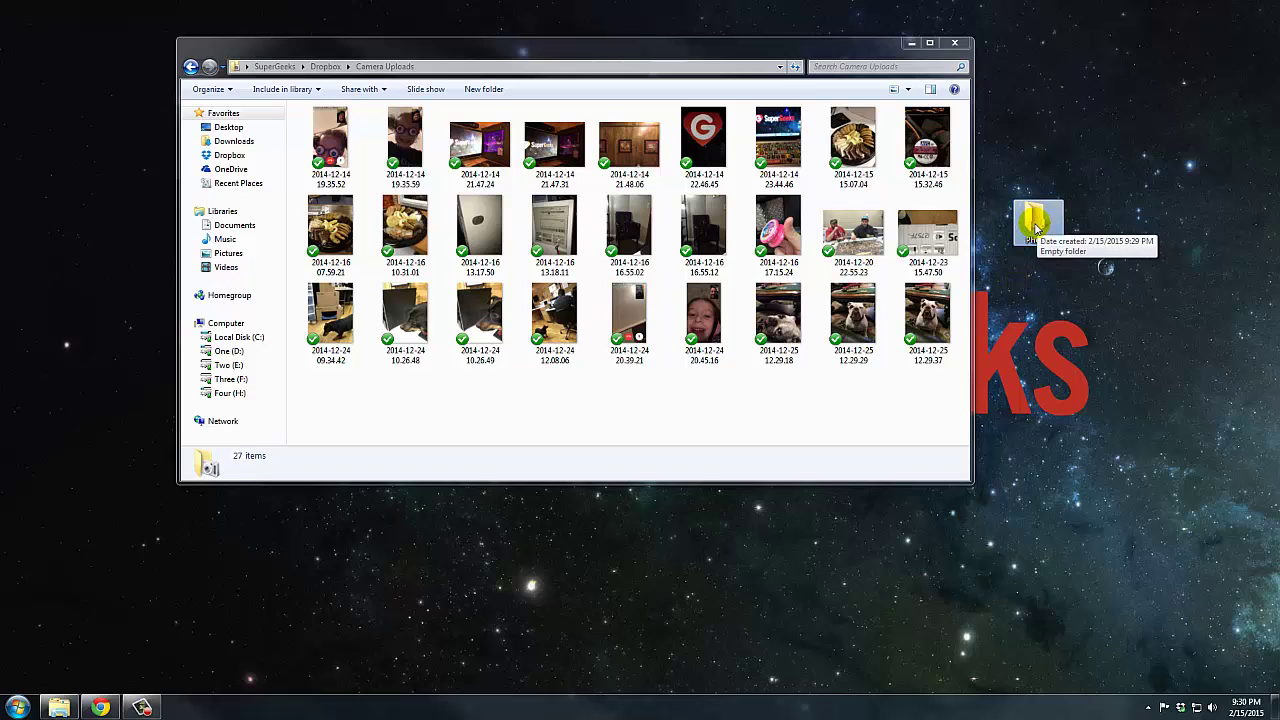
{"action": "left_click", "coordinate": [935, 350]}
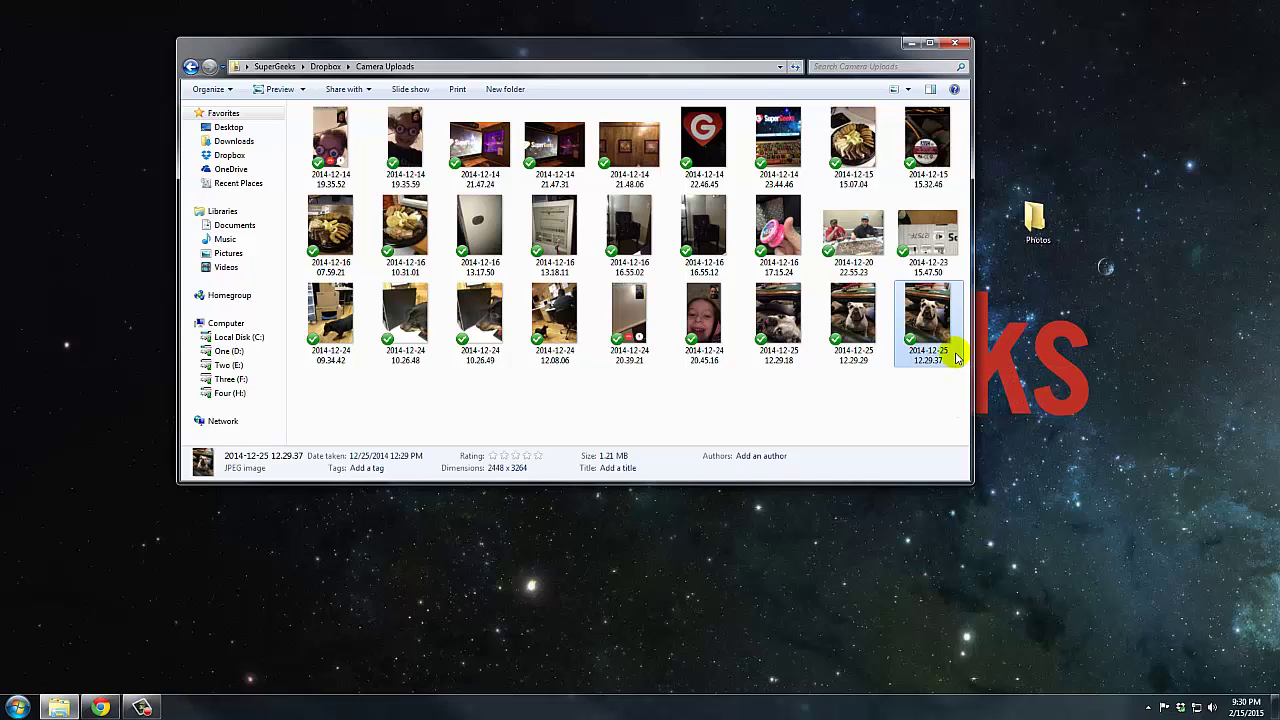
Select all 27 Camera Uploads photos and drag them into the desktop Photos folder
{"action": "key", "text": "ctrl+a"}
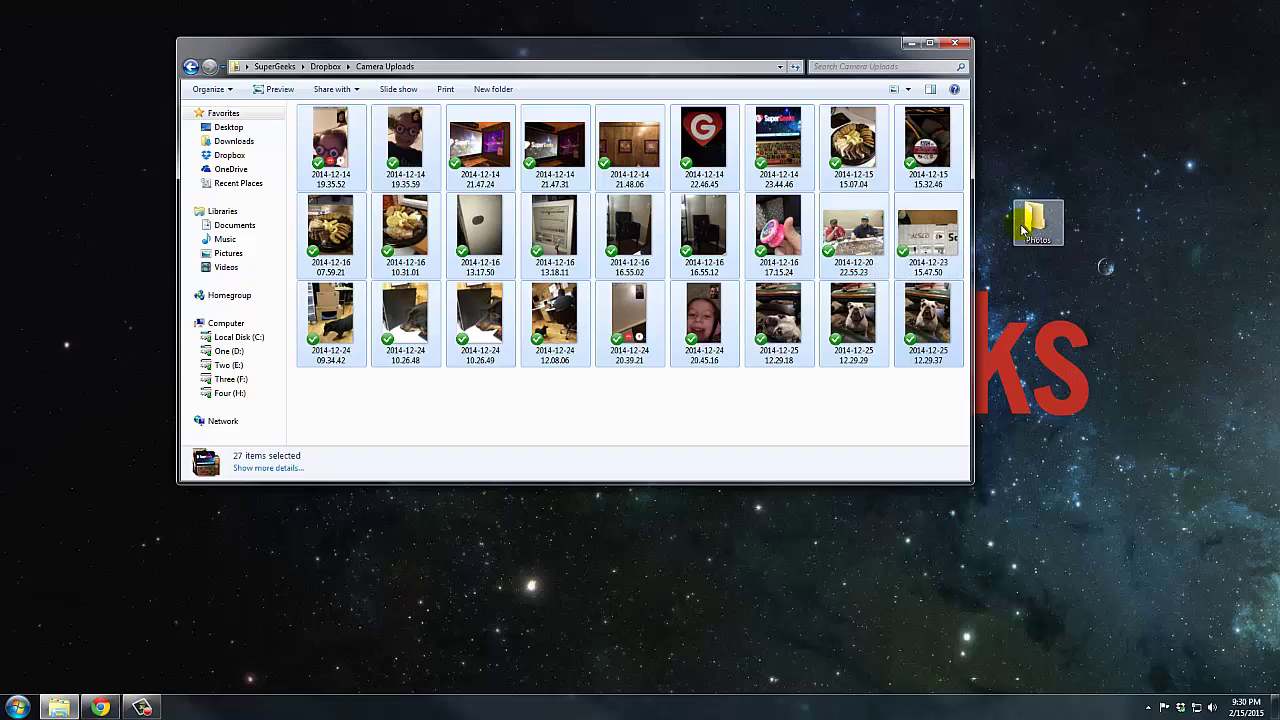
{"action": "left_click_drag", "start_coordinate": [876, 234], "coordinate": [877, 235]}
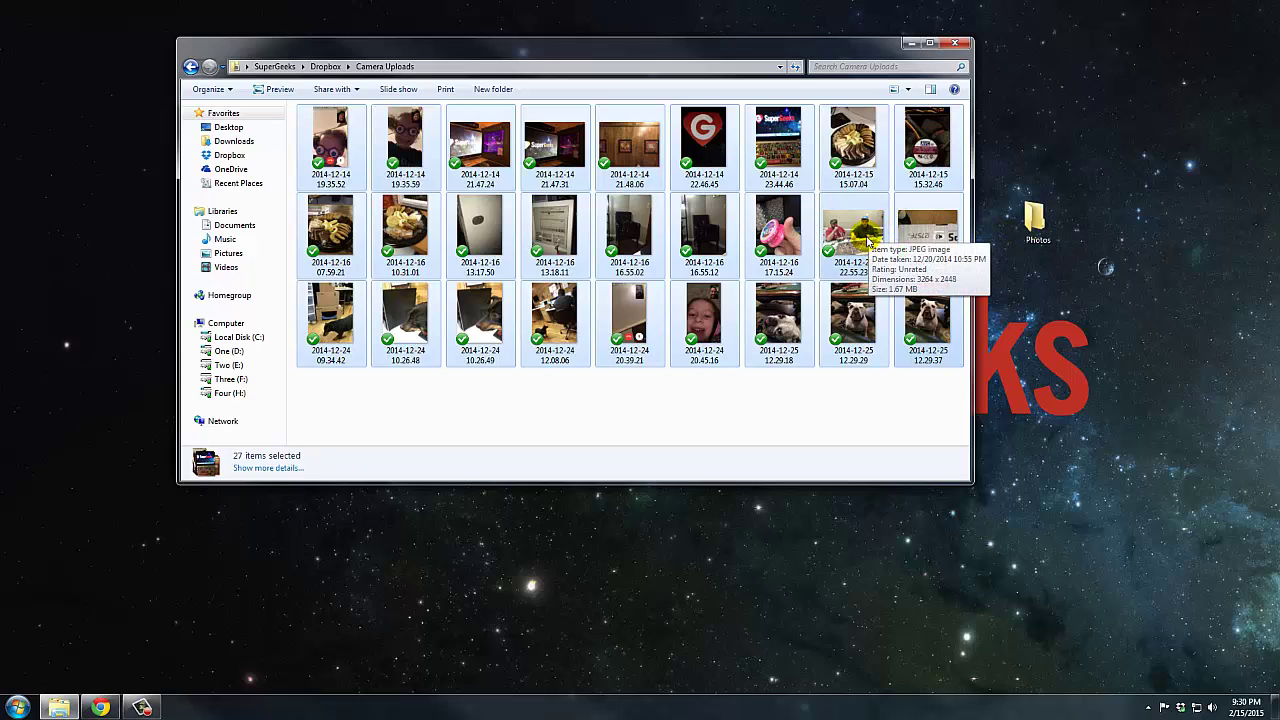
{"action": "left_click_drag", "start_coordinate": [876, 234], "coordinate": [1029, 229]}
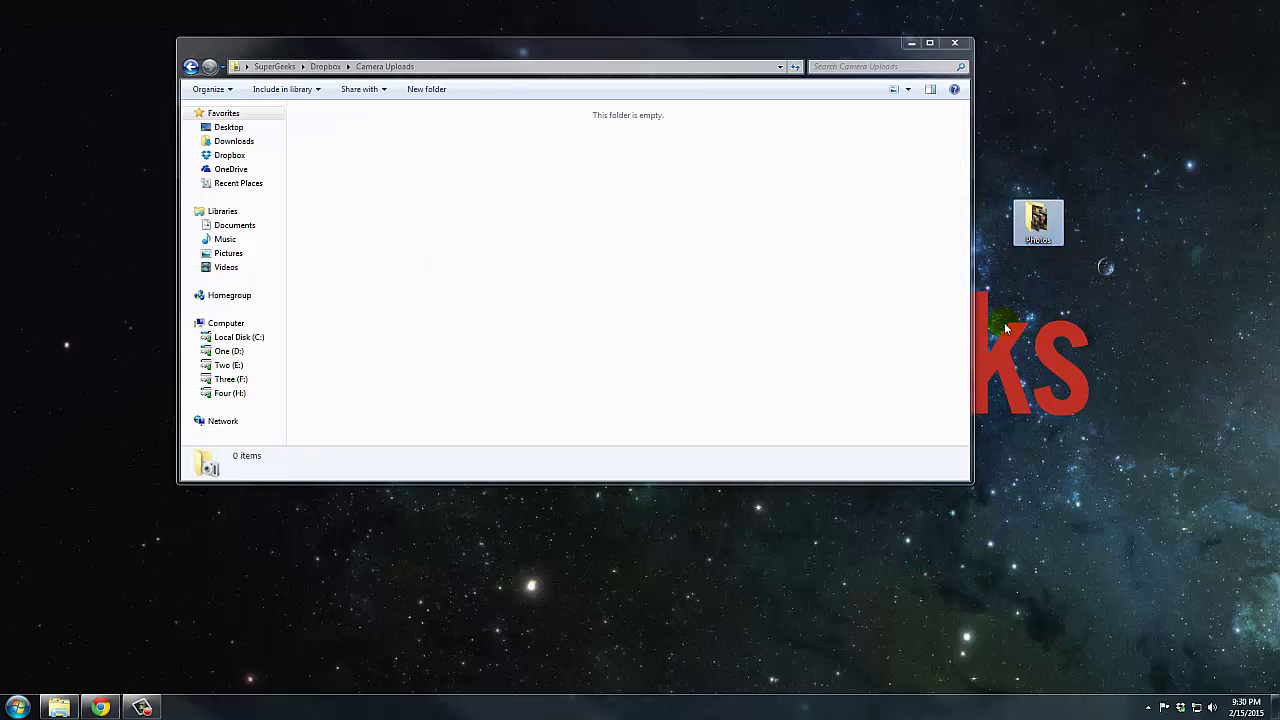
Check the photos arrived in Photos, then close the empty Camera Uploads and Photos windows
{"action": "double_click", "coordinate": [1037, 220]}
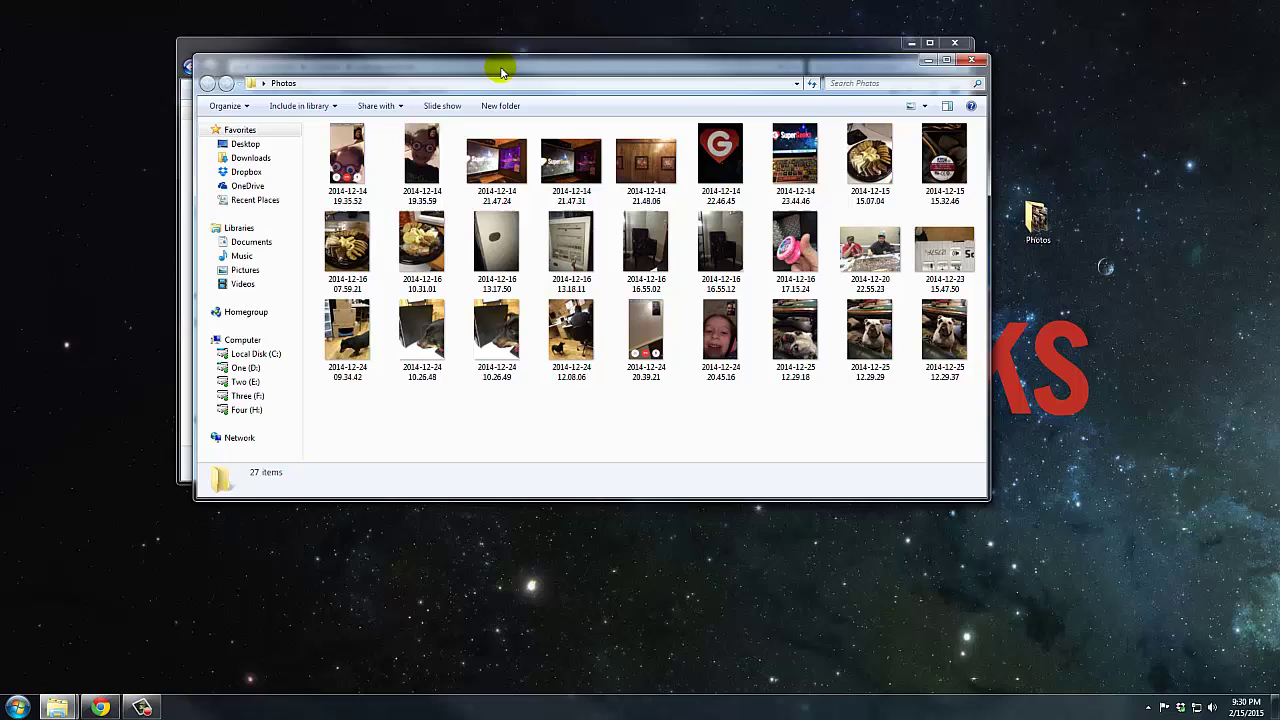
{"action": "left_click_drag", "start_coordinate": [500, 66], "coordinate": [500, 143]}
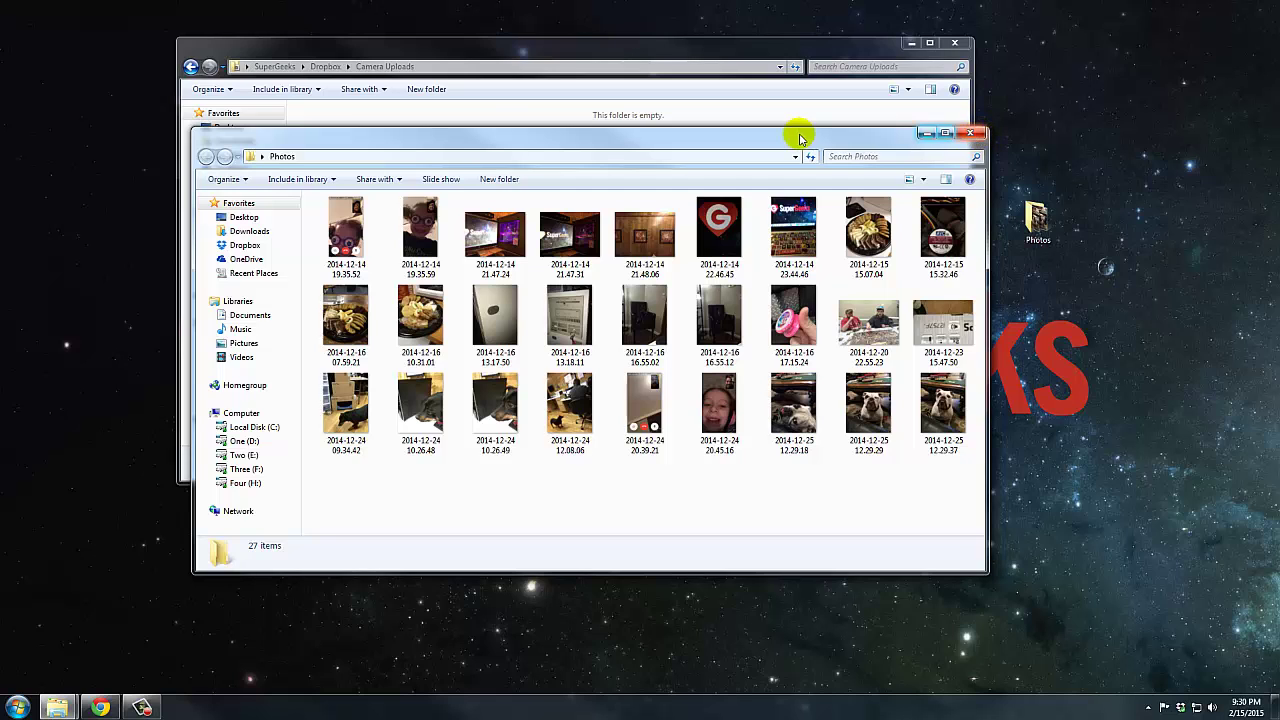
{"action": "left_click", "coordinate": [954, 43]}
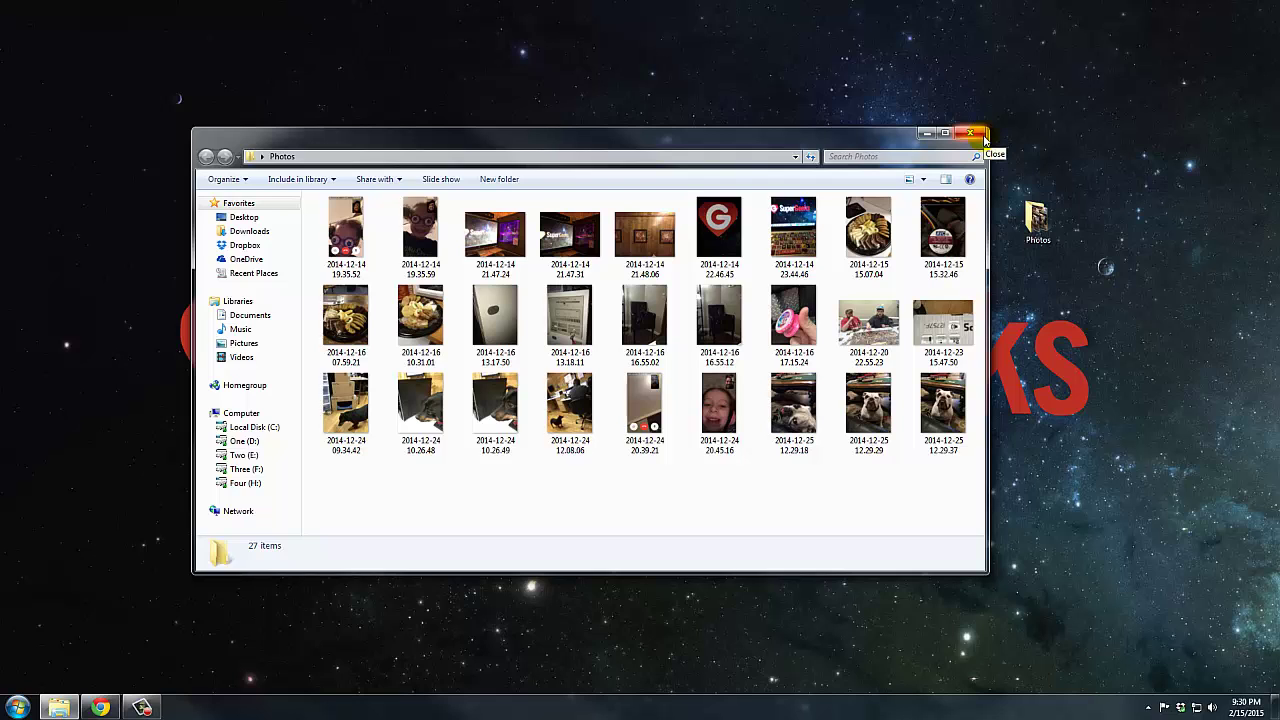
{"action": "left_click", "coordinate": [983, 136]}
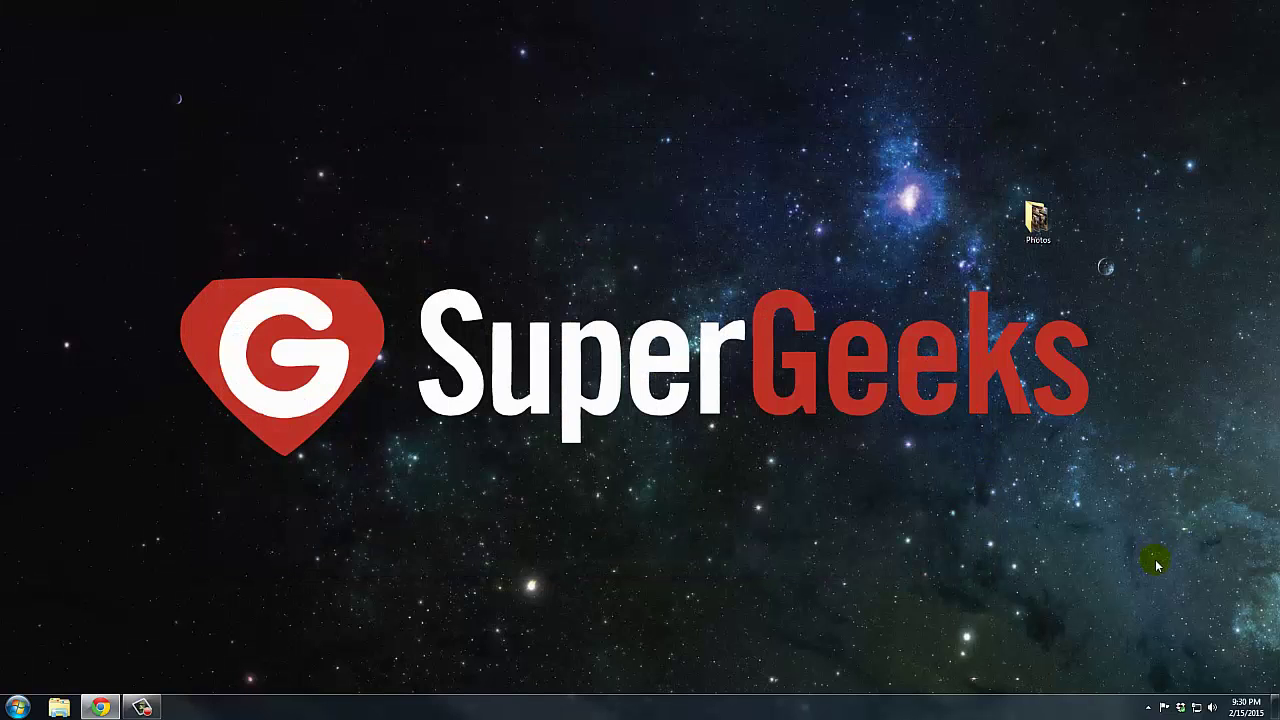
Open the Dropbox folder and drag the Photos desktop icon to the top-right corner
{"action": "double_click", "coordinate": [1183, 710]}
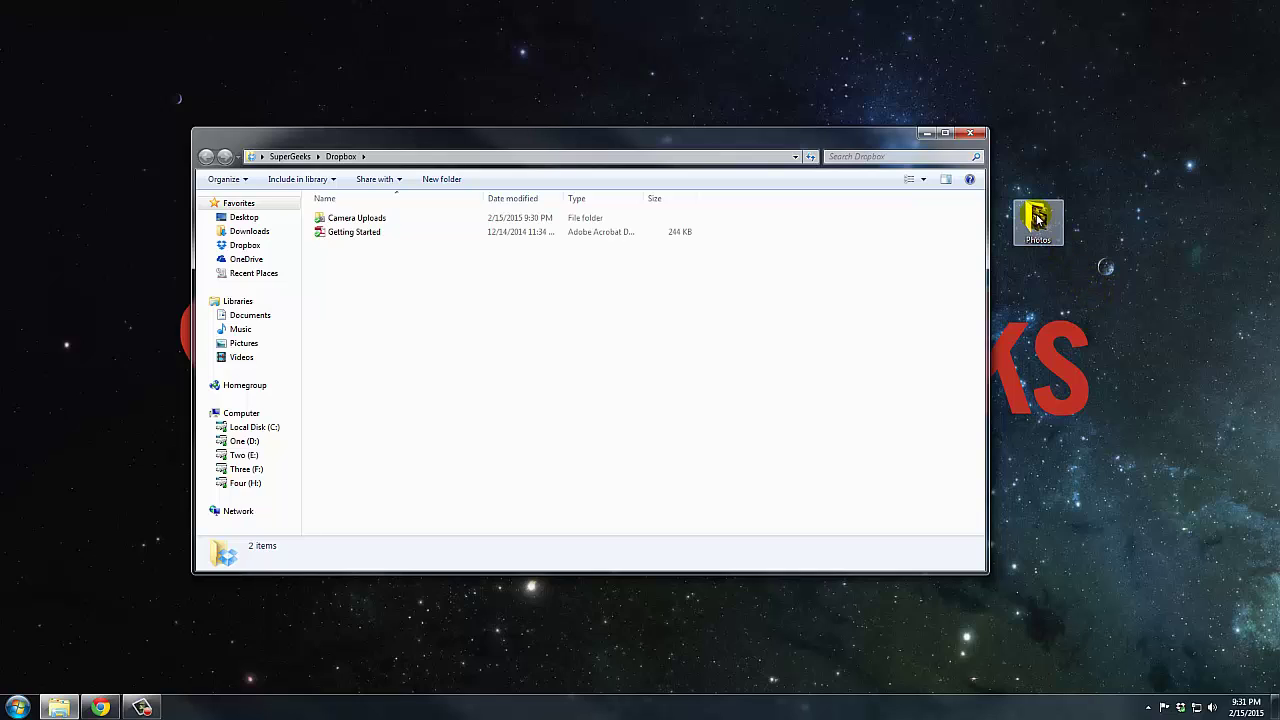
{"action": "left_click_drag", "start_coordinate": [1036, 218], "coordinate": [1240, 25]}
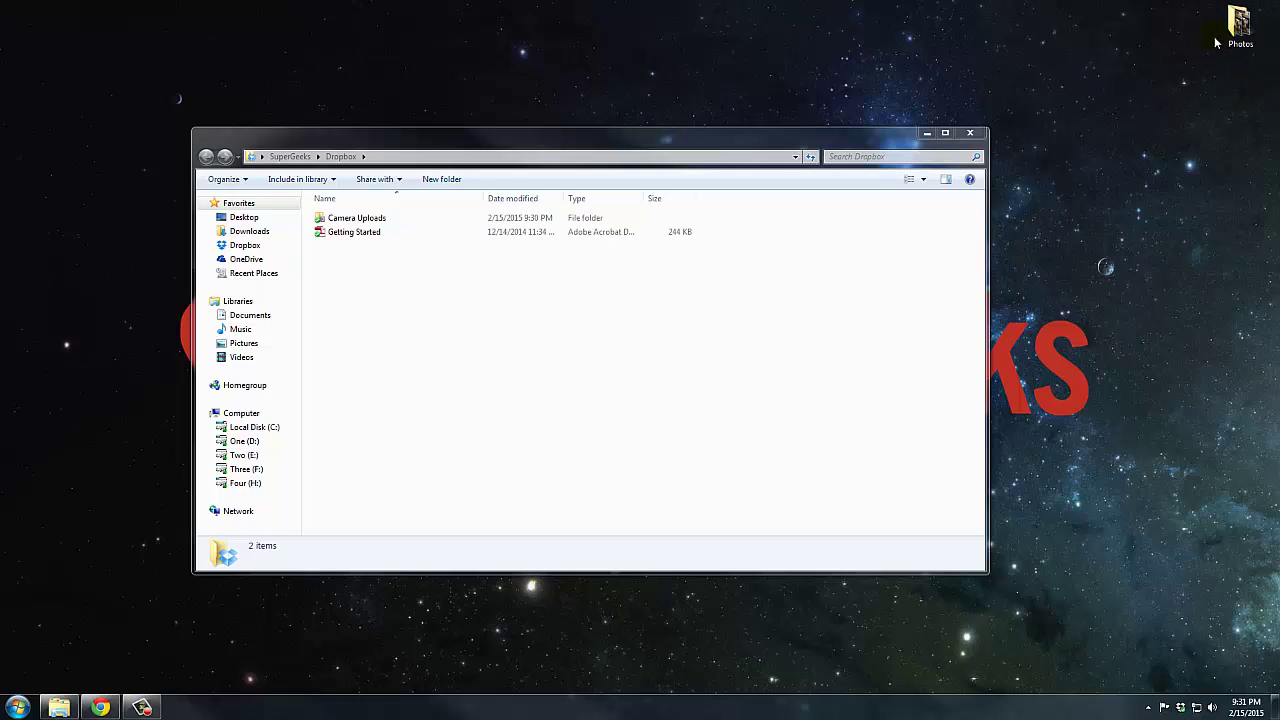
{"action": "left_click", "coordinate": [1046, 246]}
Show Very Important Document in Libraries > Documents, and open Dropbox in a second window
{"action": "left_click", "coordinate": [979, 140]}
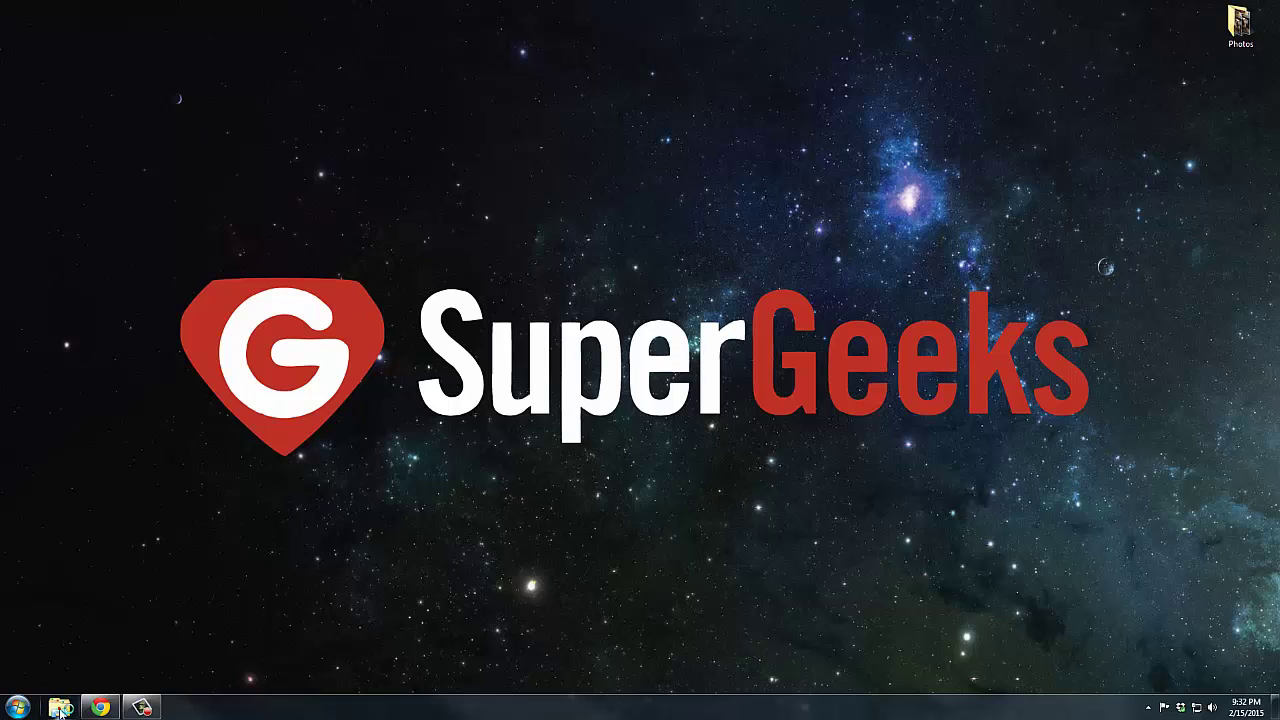
{"action": "left_click", "coordinate": [60, 710]}
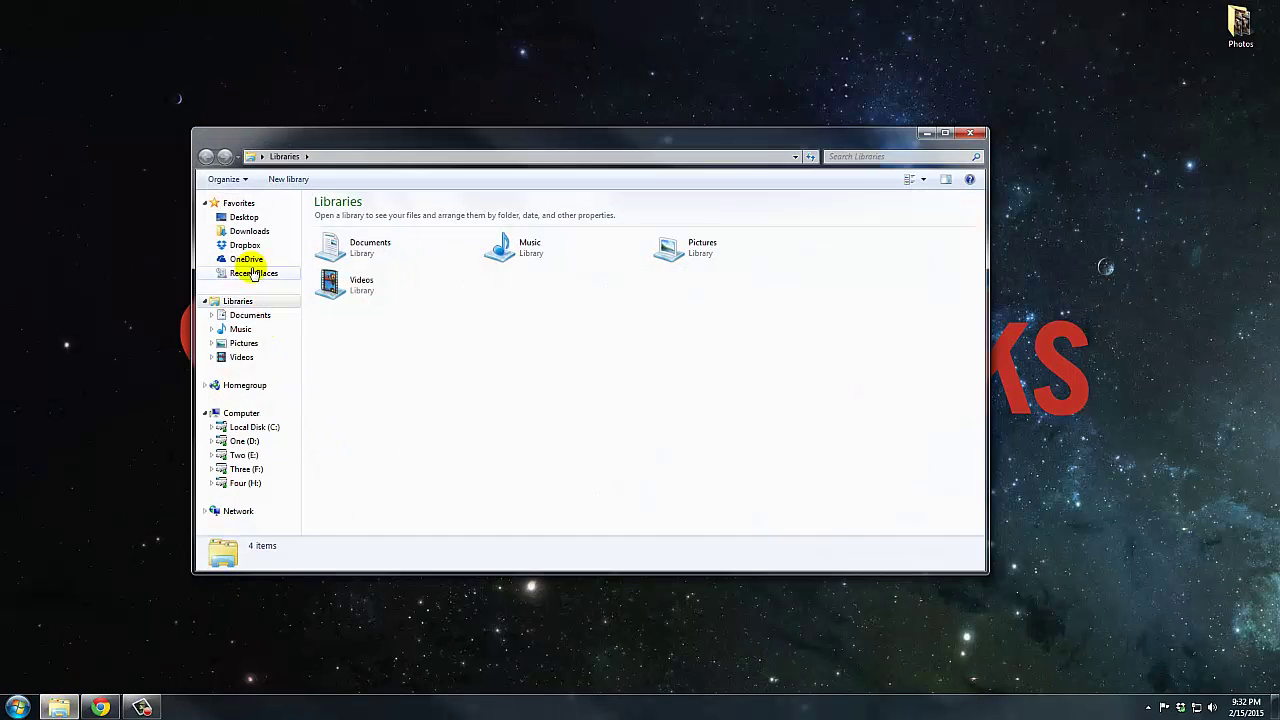
{"action": "left_click", "coordinate": [252, 317]}
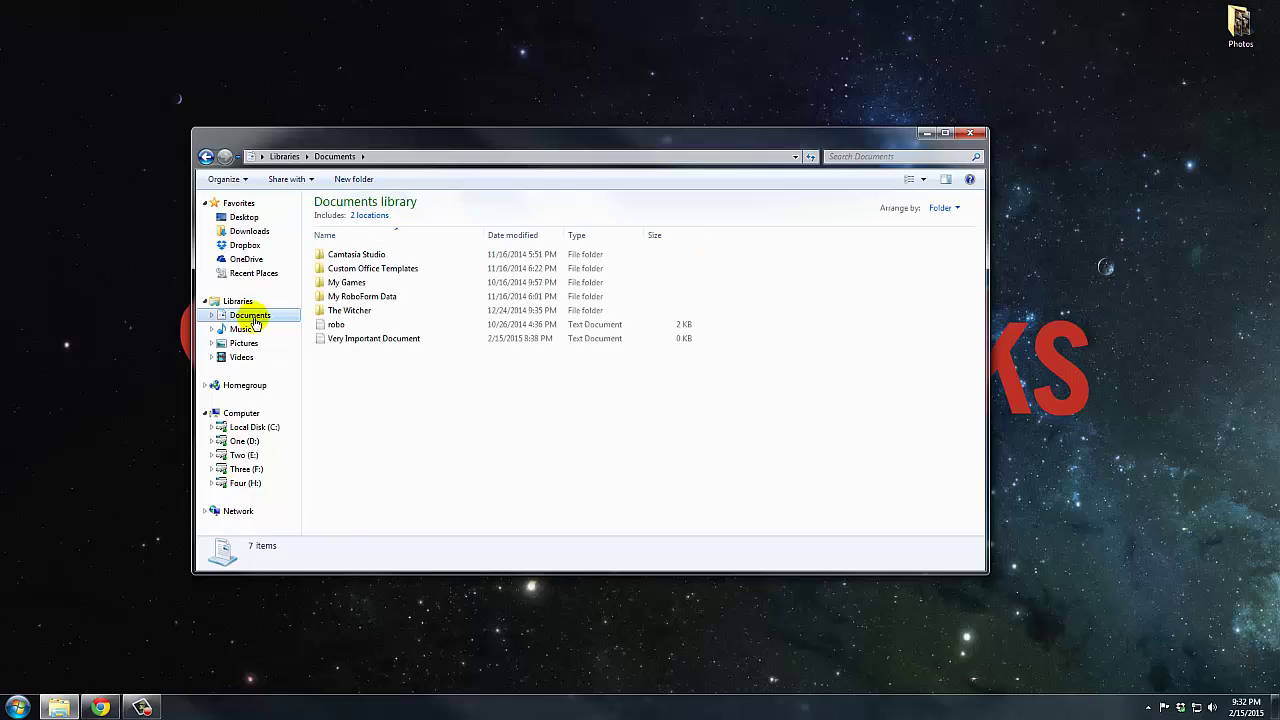
{"action": "left_click", "coordinate": [347, 340]}
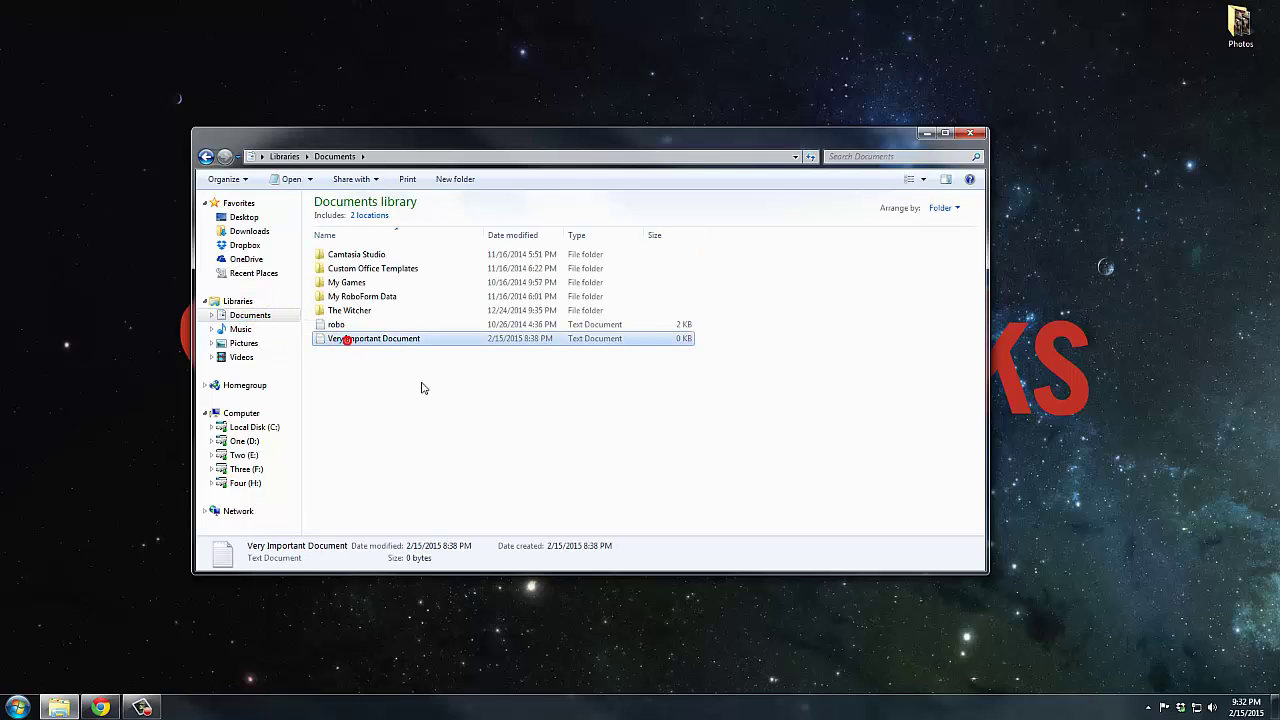
{"action": "double_click", "coordinate": [1181, 708]}
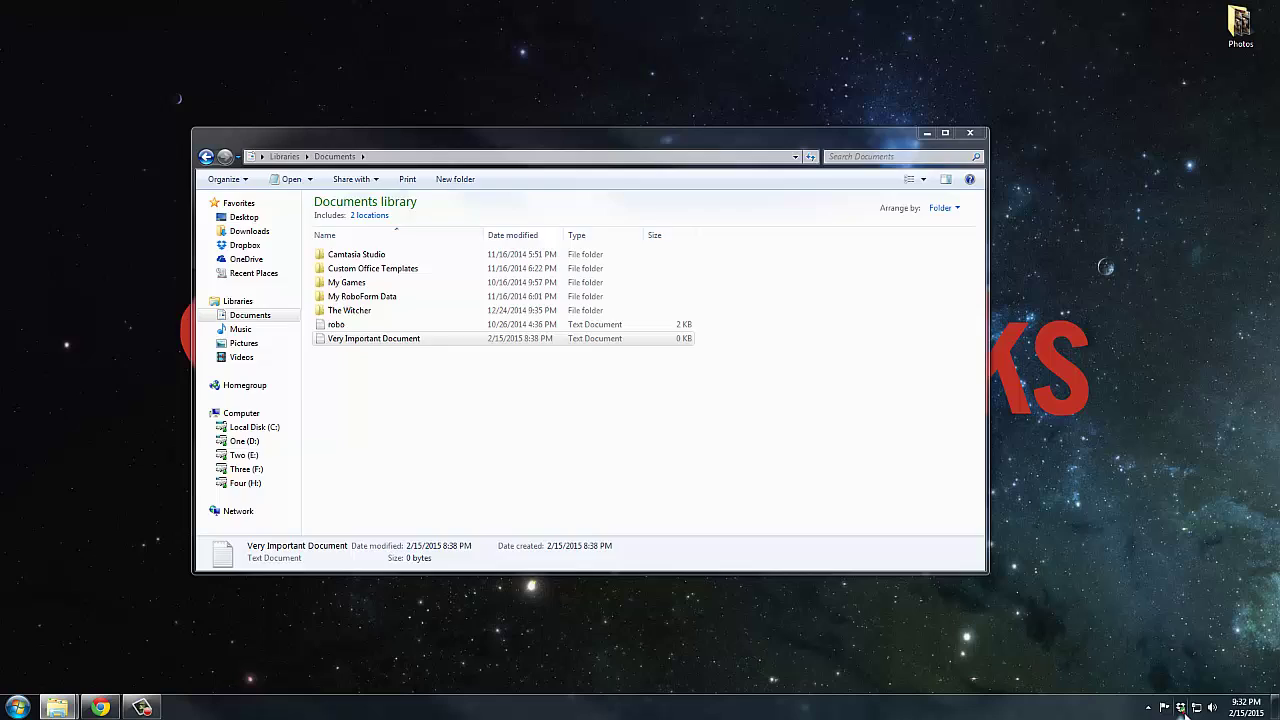
Arrange both windows and move Very Important Document from Documents into the Dropbox folder
{"action": "left_click_drag", "start_coordinate": [872, 160], "coordinate": [1101, 238]}
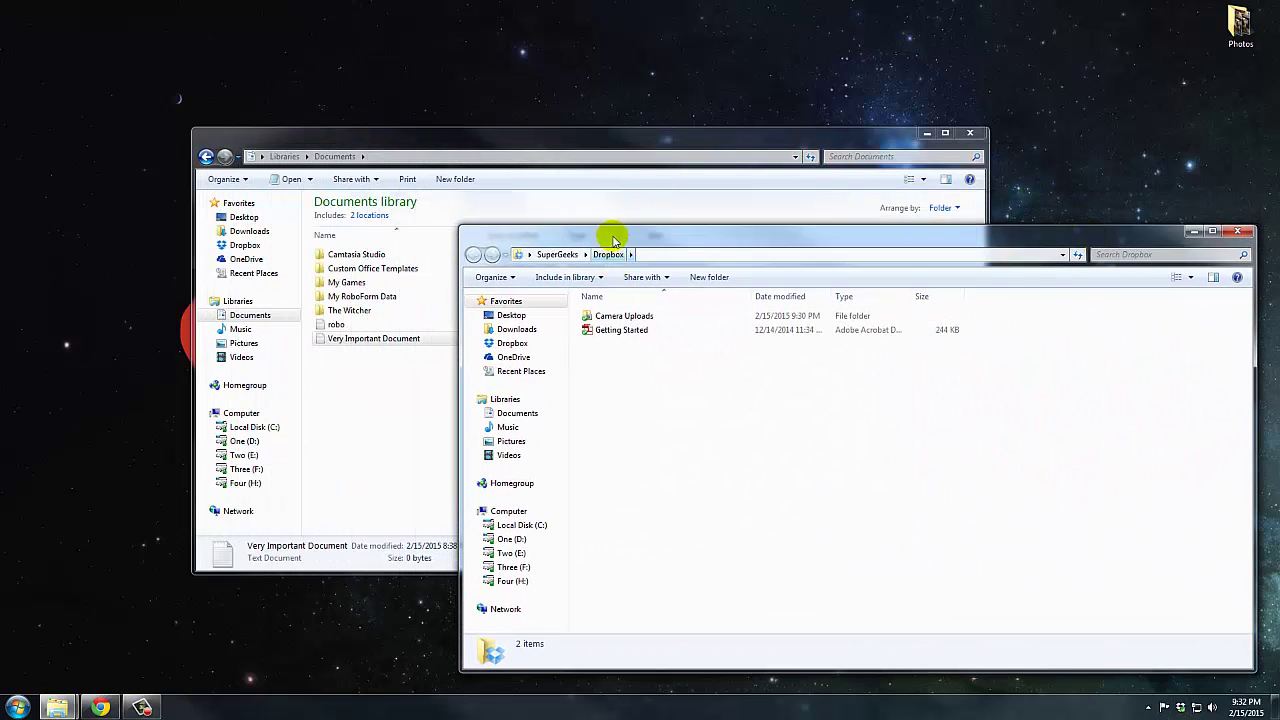
{"action": "left_click_drag", "start_coordinate": [600, 132], "coordinate": [504, 19]}
{"action": "left_click_drag", "start_coordinate": [292, 236], "coordinate": [852, 531]}
{"action": "left_click", "coordinate": [900, 592]}
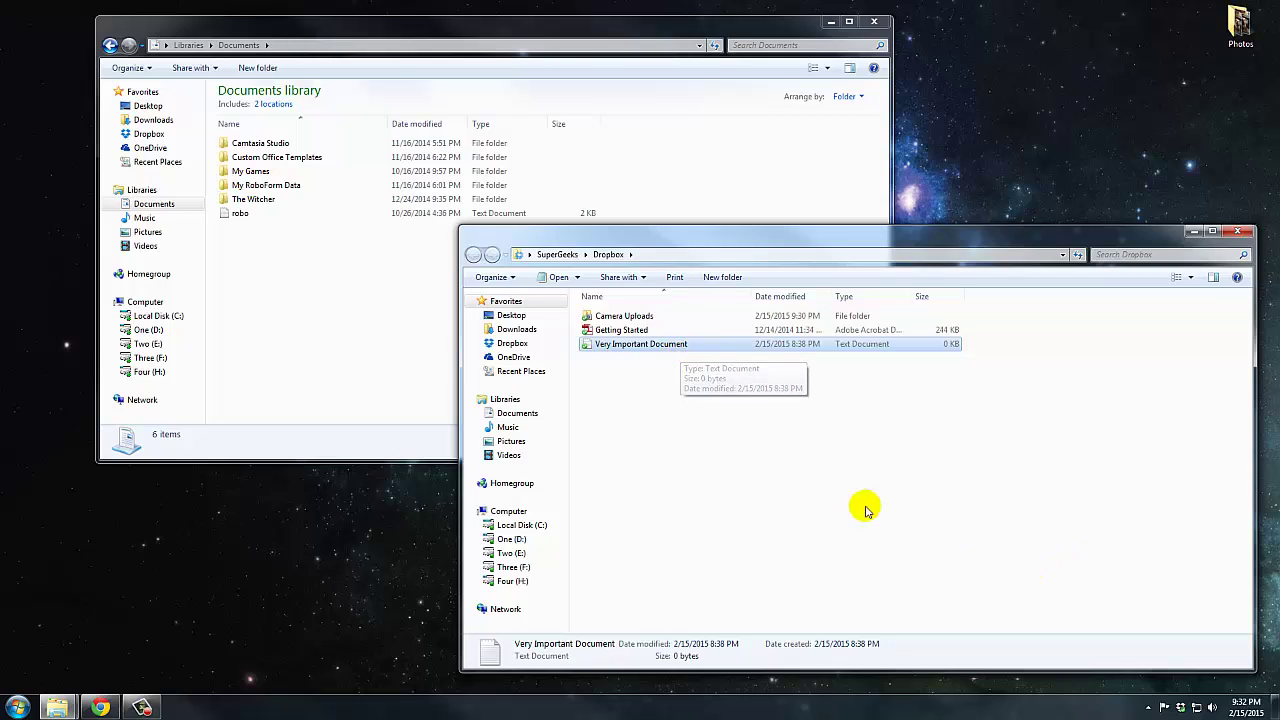
Open Very Important Document in Notepad, then open the empty Camera Uploads folder in Dropbox
{"action": "double_click", "coordinate": [644, 348]}
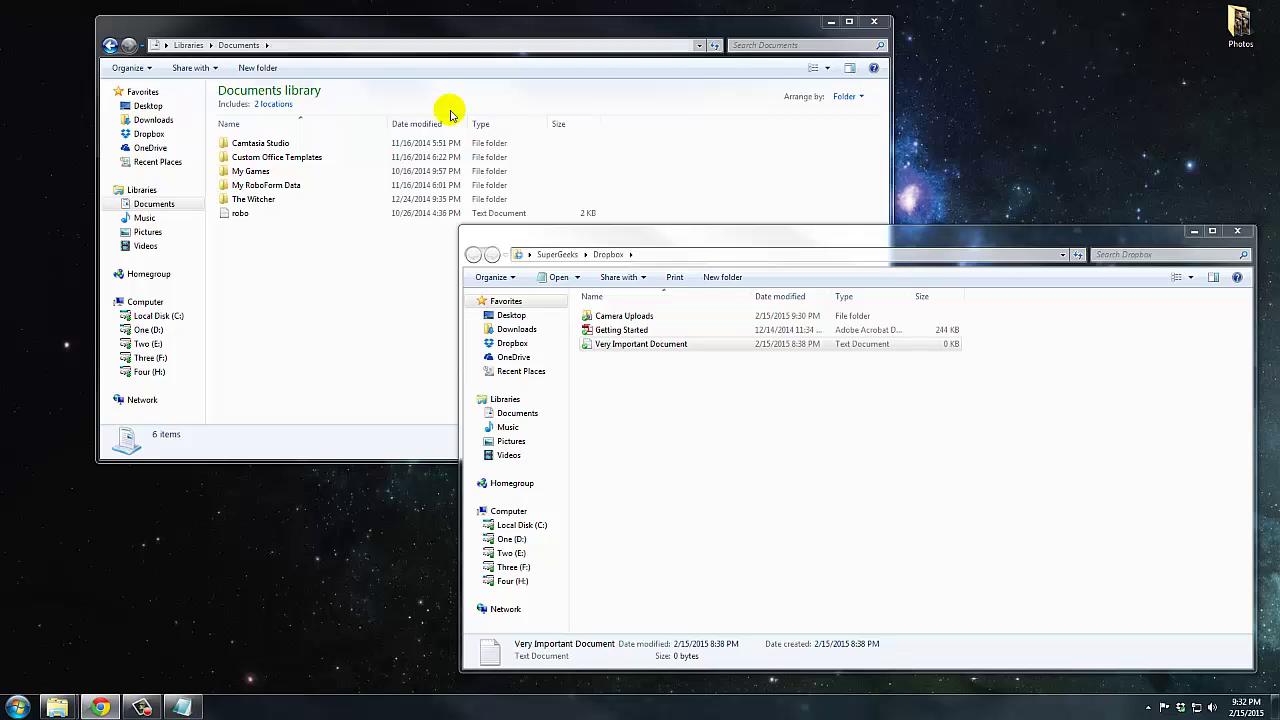
{"action": "left_click", "coordinate": [634, 238]}
{"action": "left_click", "coordinate": [634, 238]}
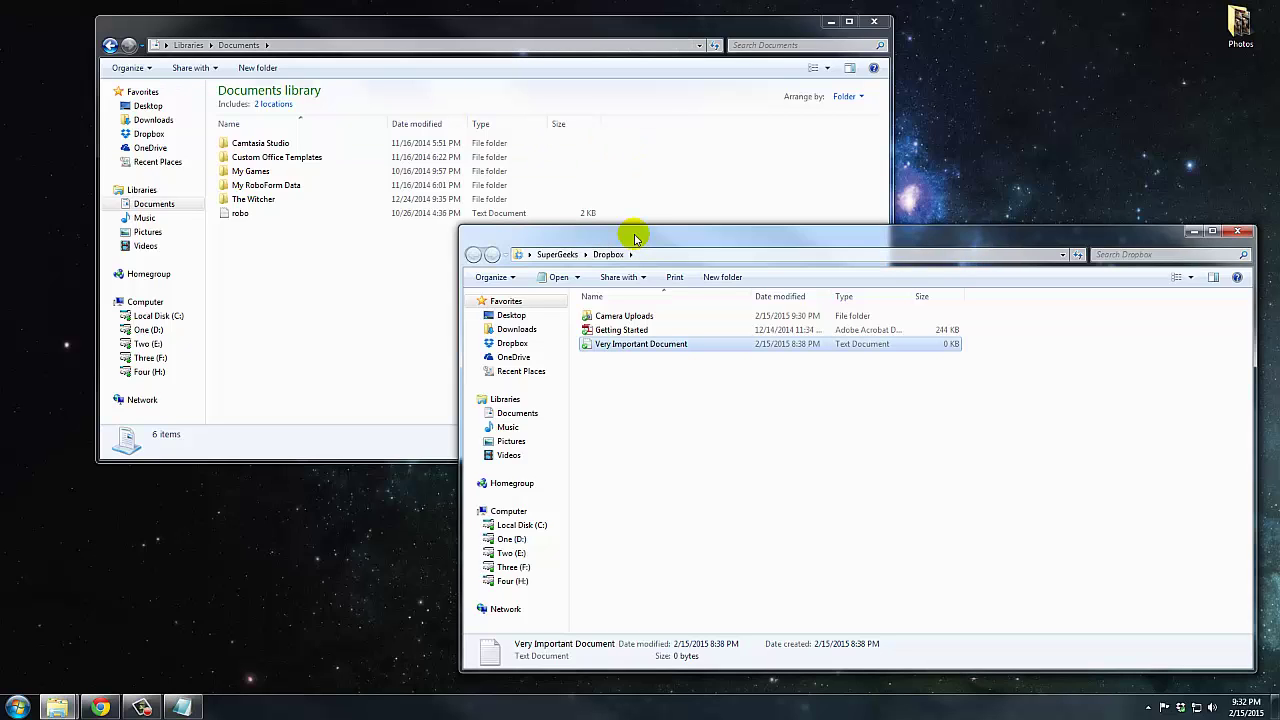
{"action": "left_click", "coordinate": [687, 385]}
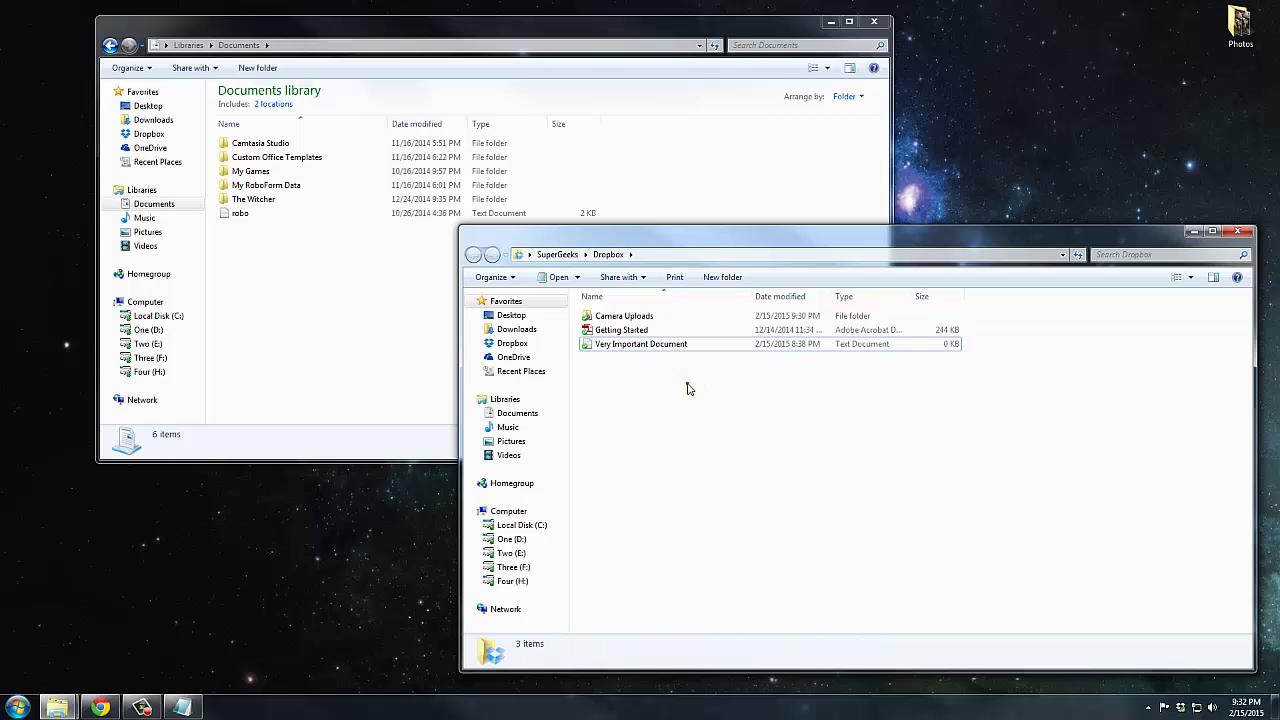
{"action": "double_click", "coordinate": [628, 318]}
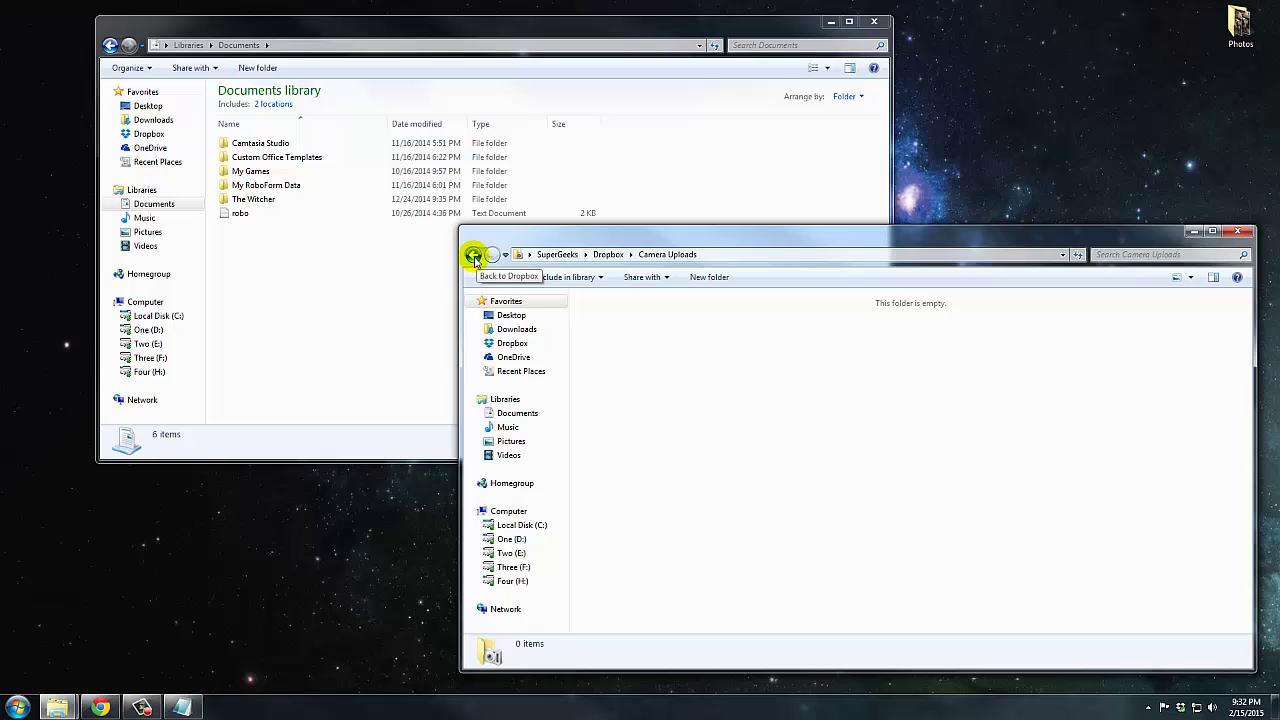
Create a Documents folder in Dropbox and move Very Important Document into it
{"action": "left_click", "coordinate": [473, 255]}
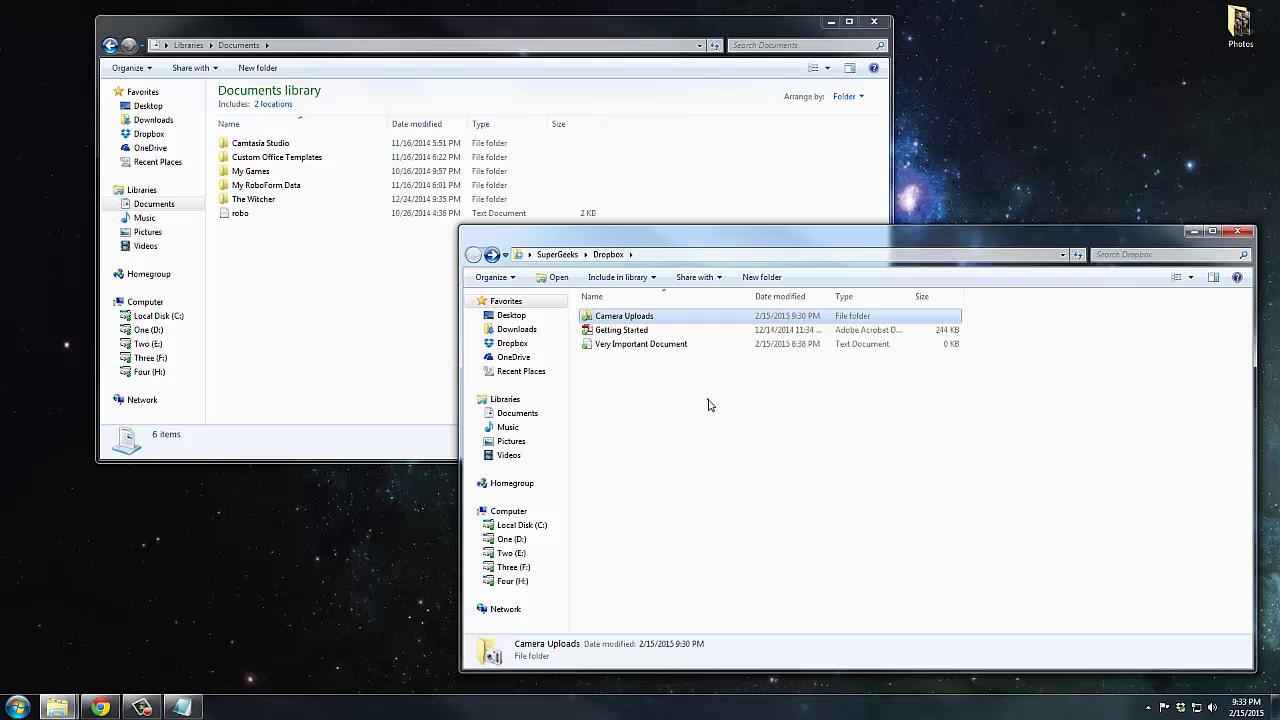
{"action": "left_click", "coordinate": [712, 278]}
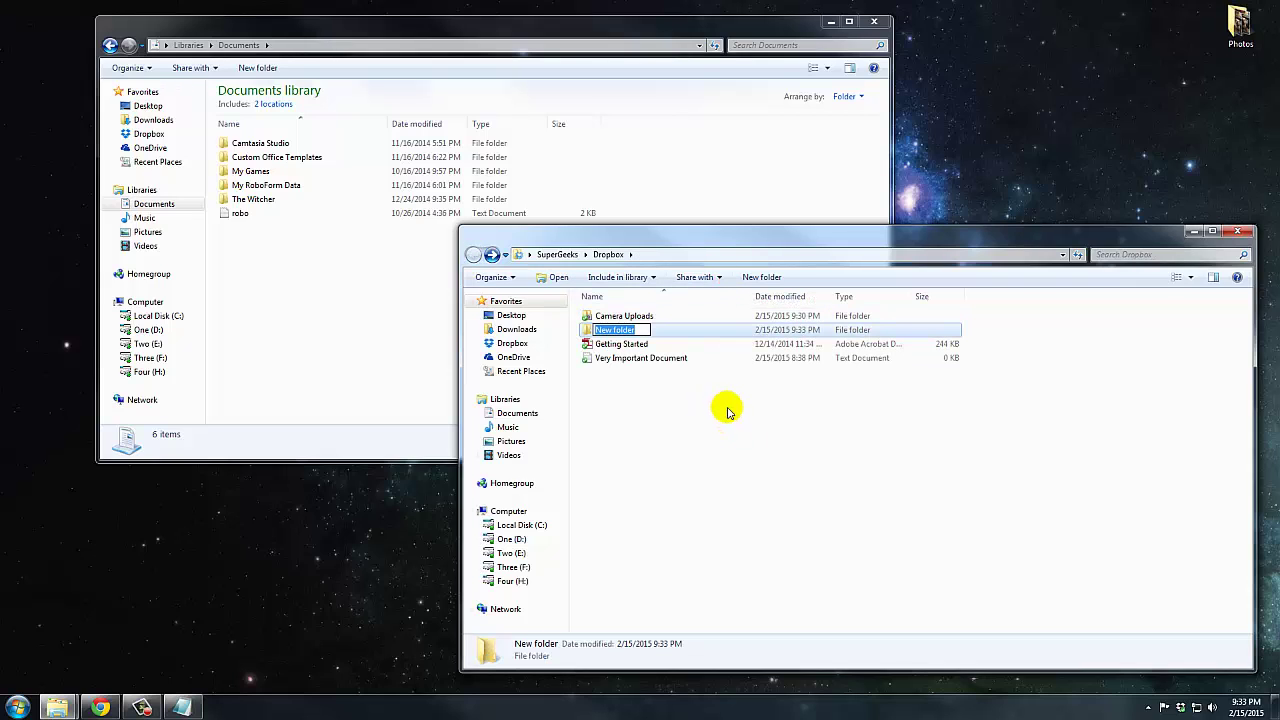
{"action": "type", "text": "Documents"}
{"action": "left_click", "coordinate": [742, 416]}
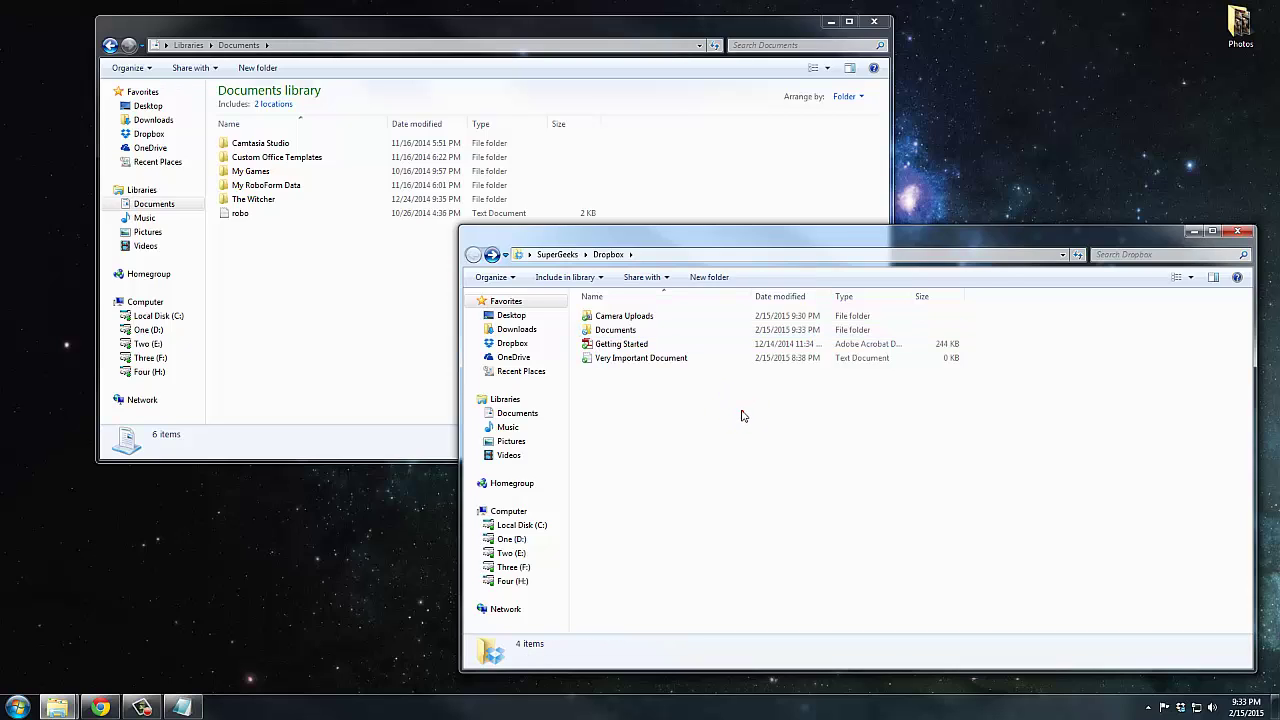
{"action": "left_click_drag", "start_coordinate": [650, 362], "coordinate": [612, 330]}
Create Videos, Recipes and Family folders in Dropbox, then close both windows
{"action": "left_click", "coordinate": [713, 278]}
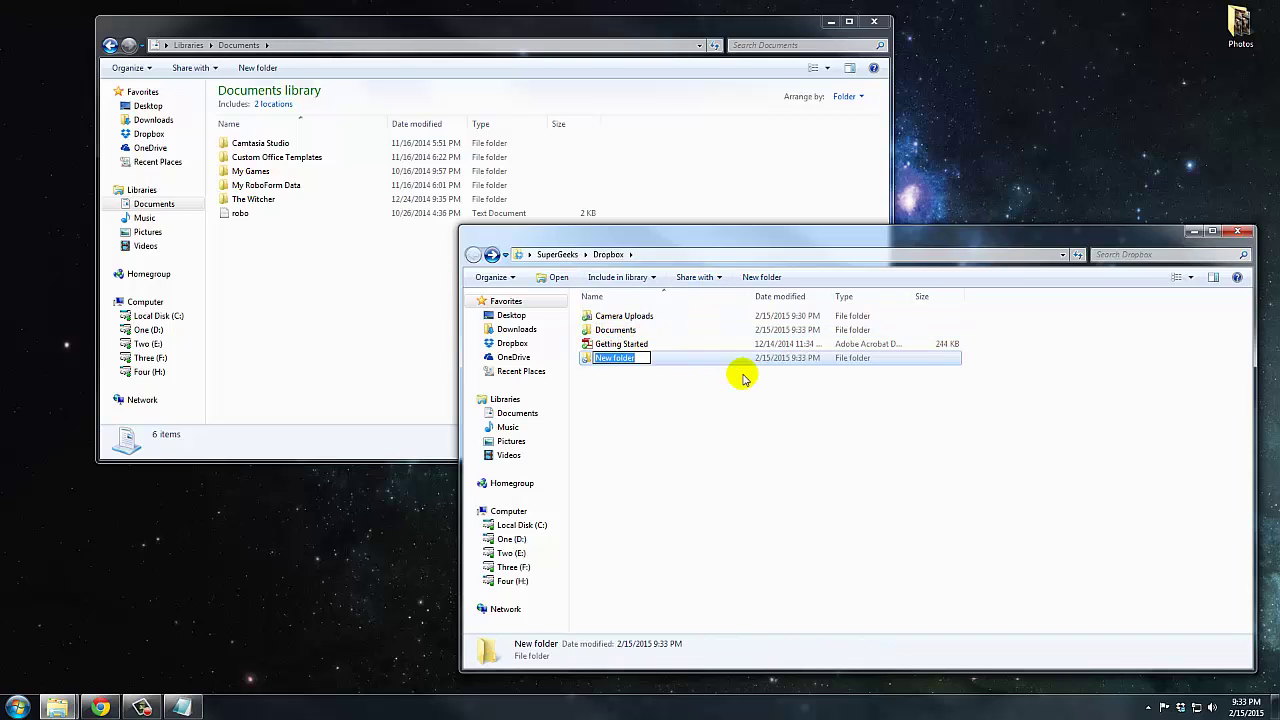
{"action": "type", "text": "Videos"}
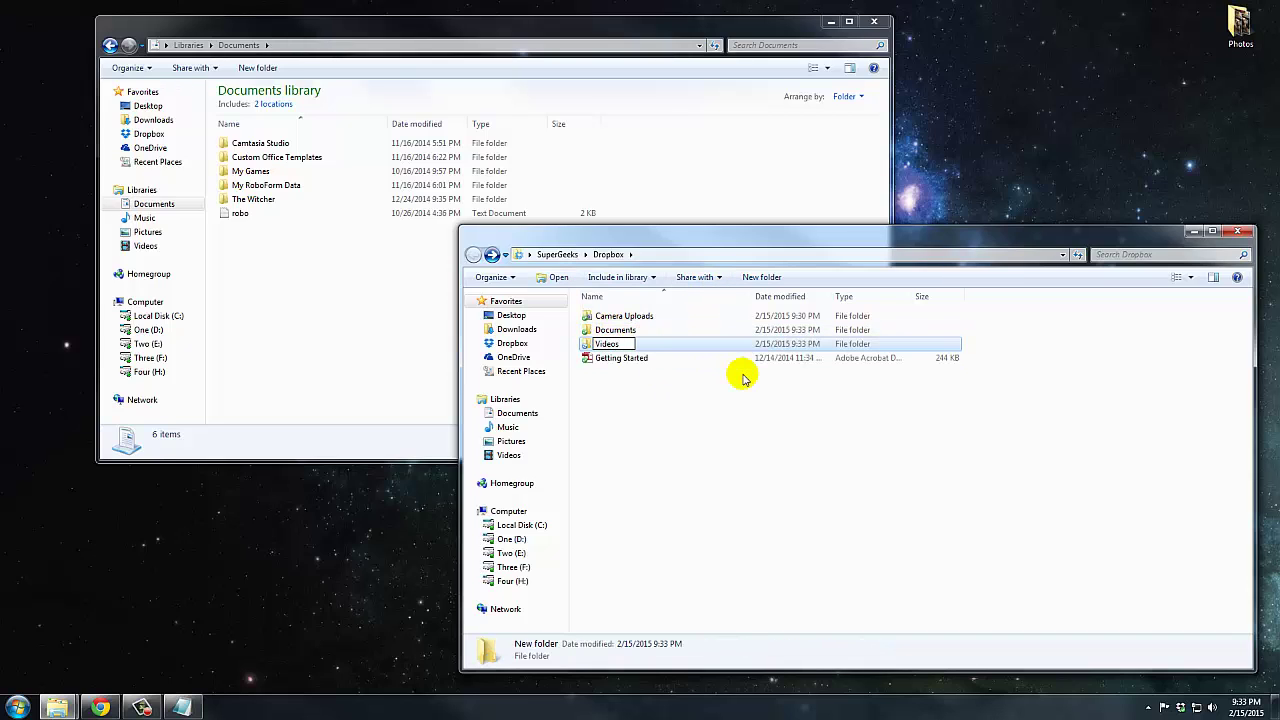
{"action": "key", "text": "Return"}
{"action": "left_click", "coordinate": [761, 277]}
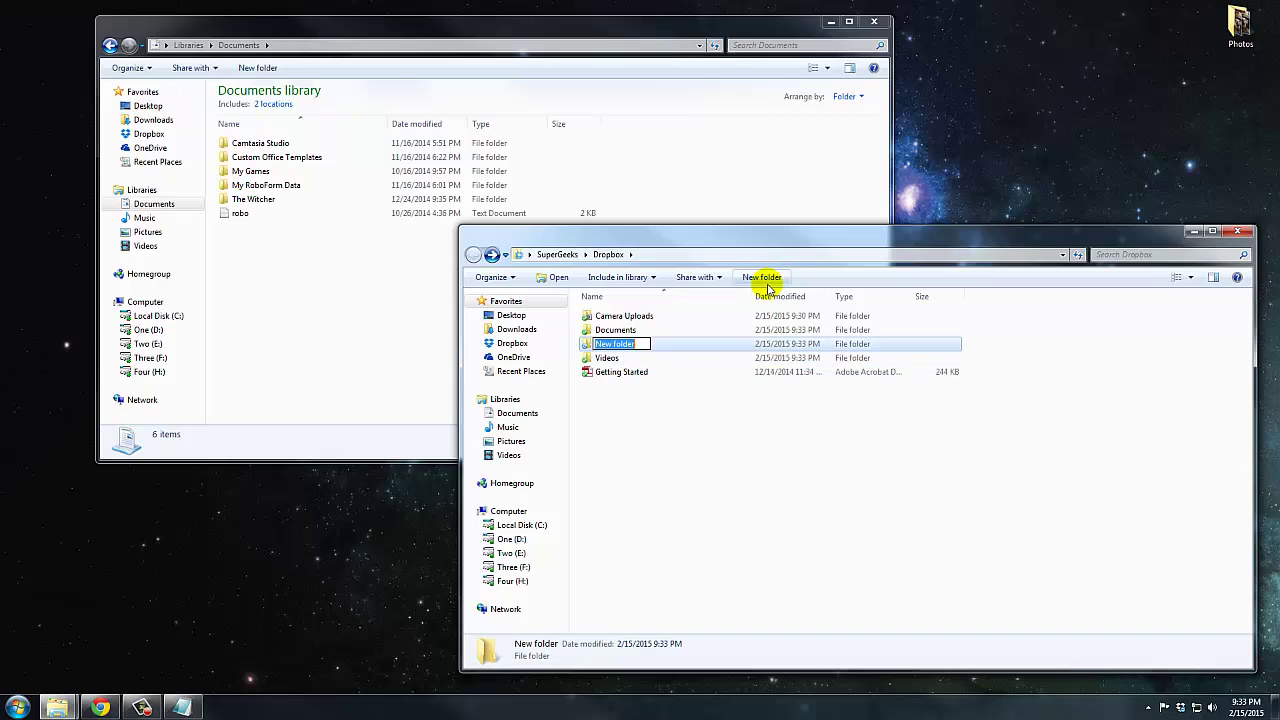
{"action": "type", "text": "Recipes"}
{"action": "left_click", "coordinate": [723, 440]}
{"action": "left_click", "coordinate": [761, 277]}
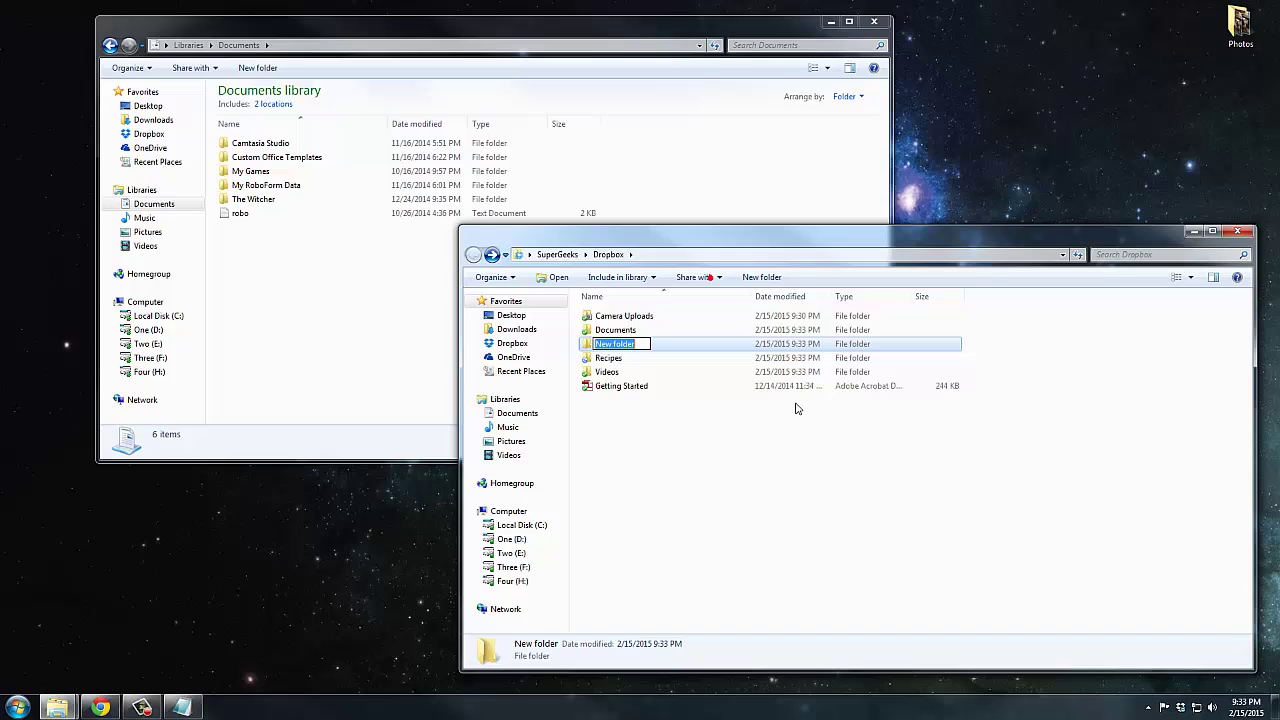
{"action": "type", "text": "Family"}
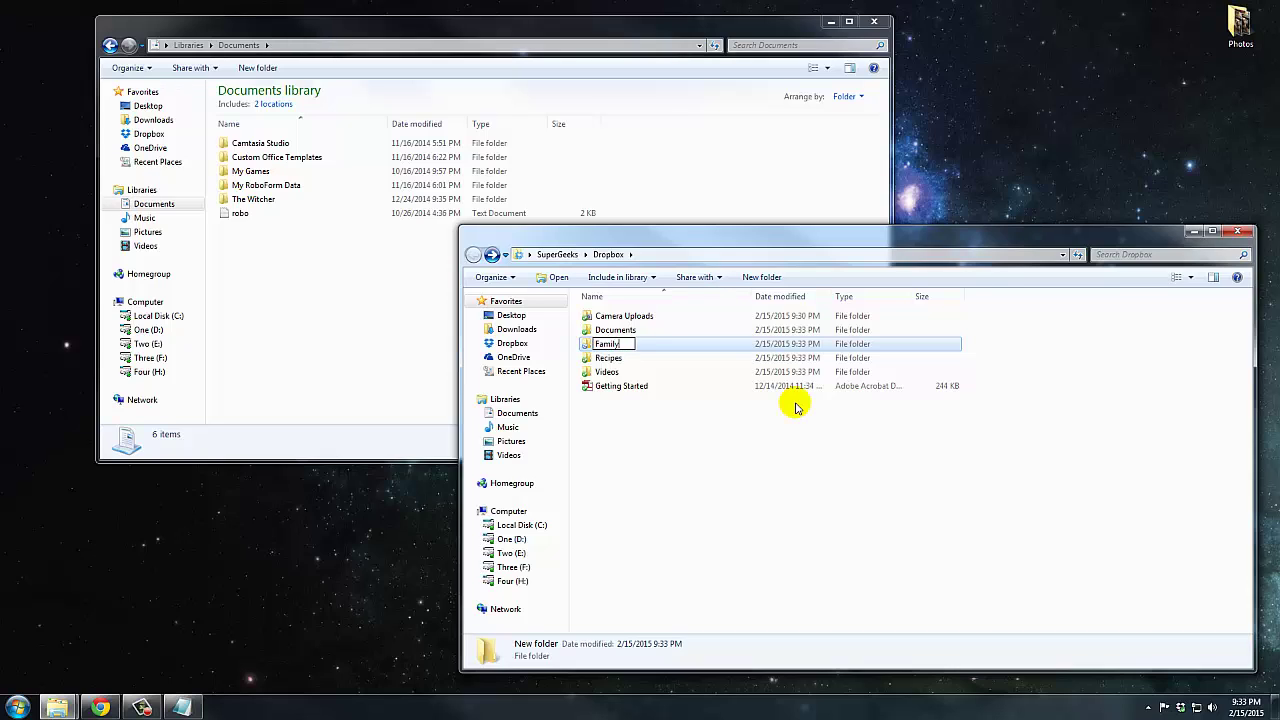
{"action": "left_click", "coordinate": [783, 468]}
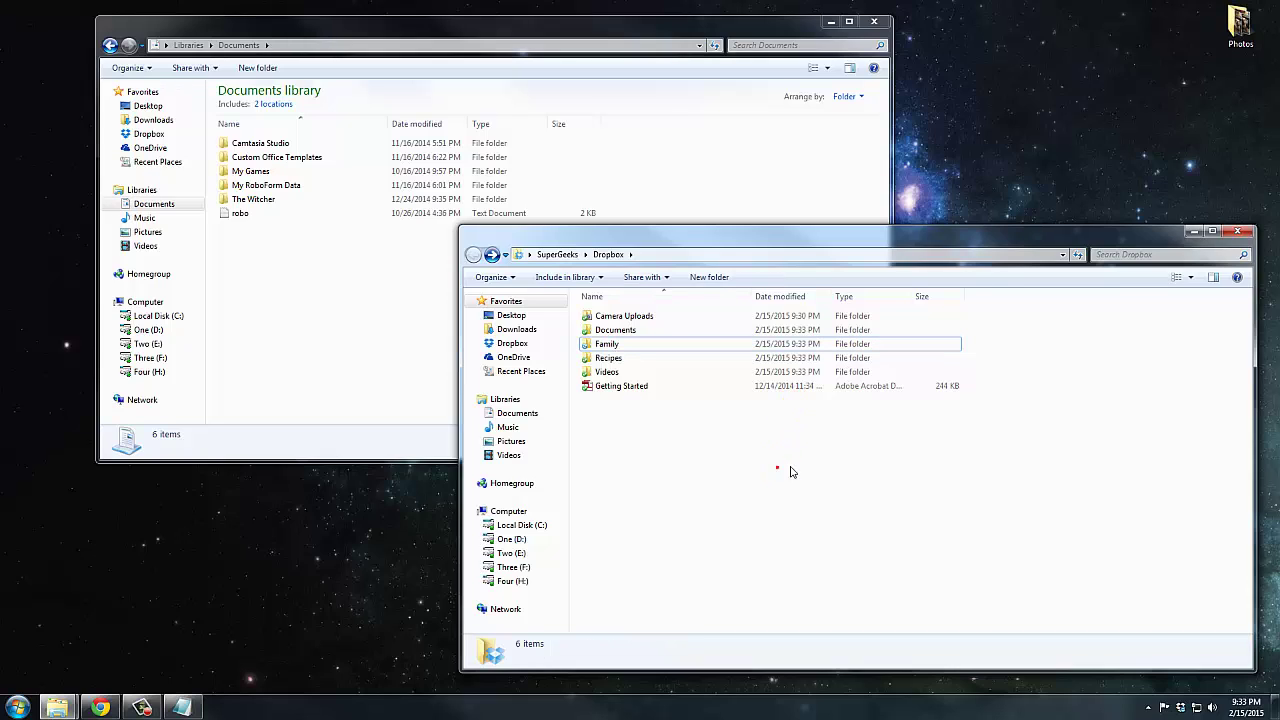
{"action": "left_click", "coordinate": [1236, 234]}
{"action": "left_click", "coordinate": [874, 21]}
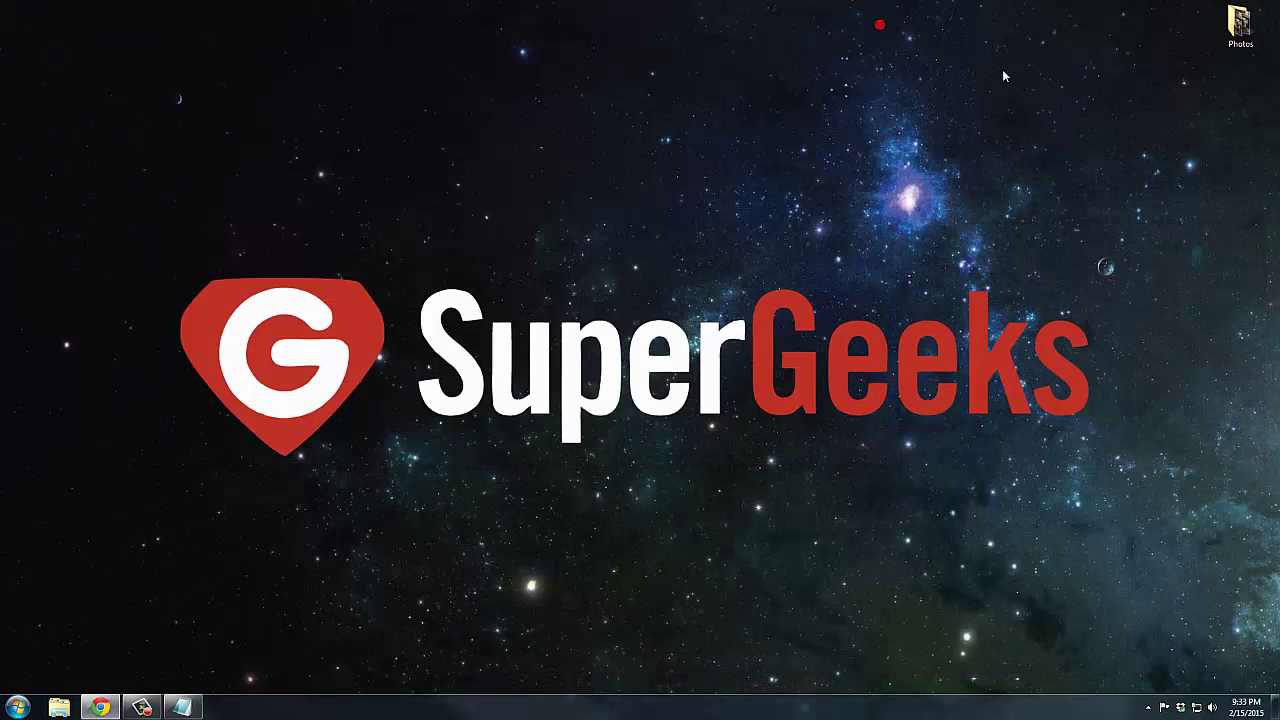
Open Dropbox's Camera Uploads folder and the desktop Photos folder side by side
{"action": "left_click", "coordinate": [1246, 26]}
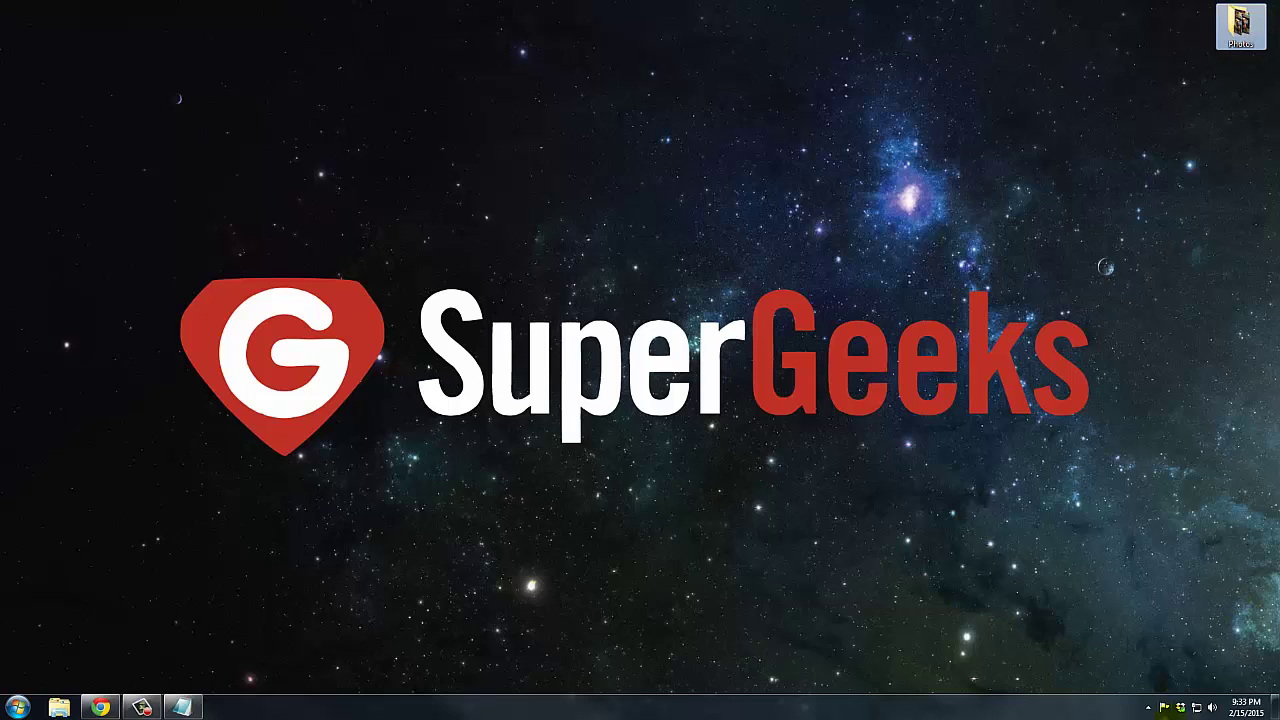
{"action": "left_click", "coordinate": [1181, 708]}
{"action": "left_click", "coordinate": [1075, 666]}
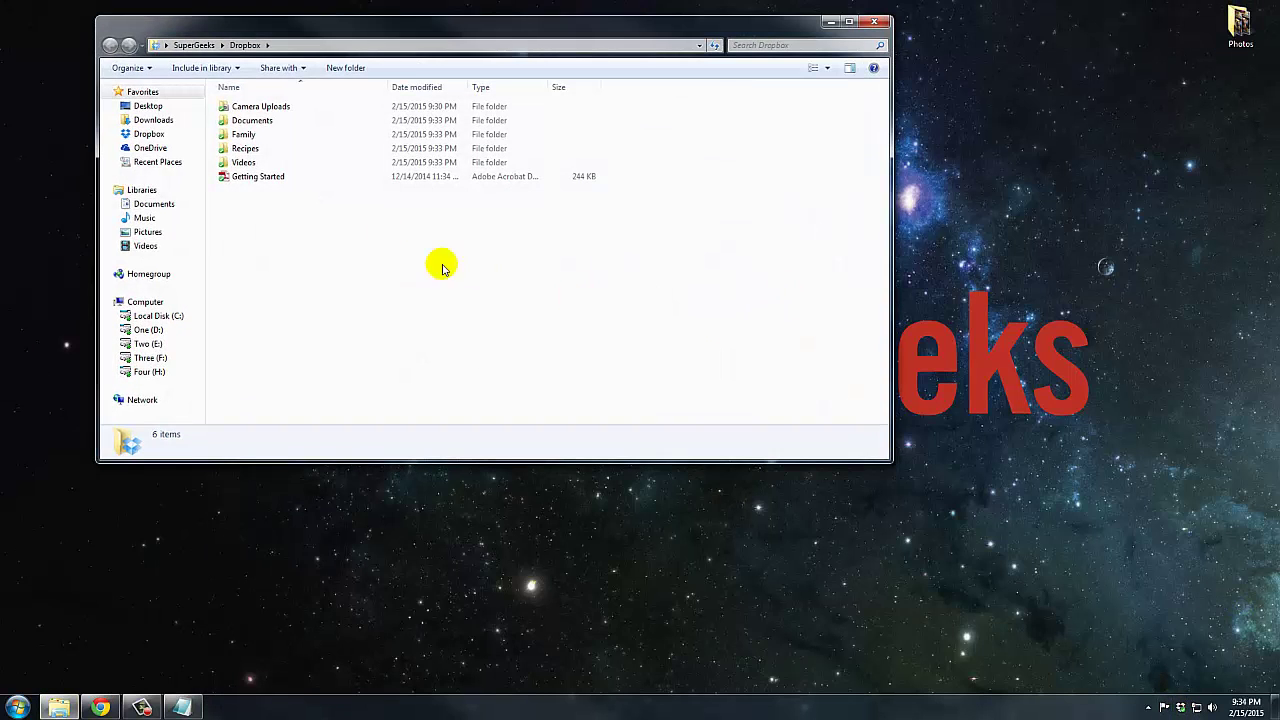
{"action": "double_click", "coordinate": [276, 108]}
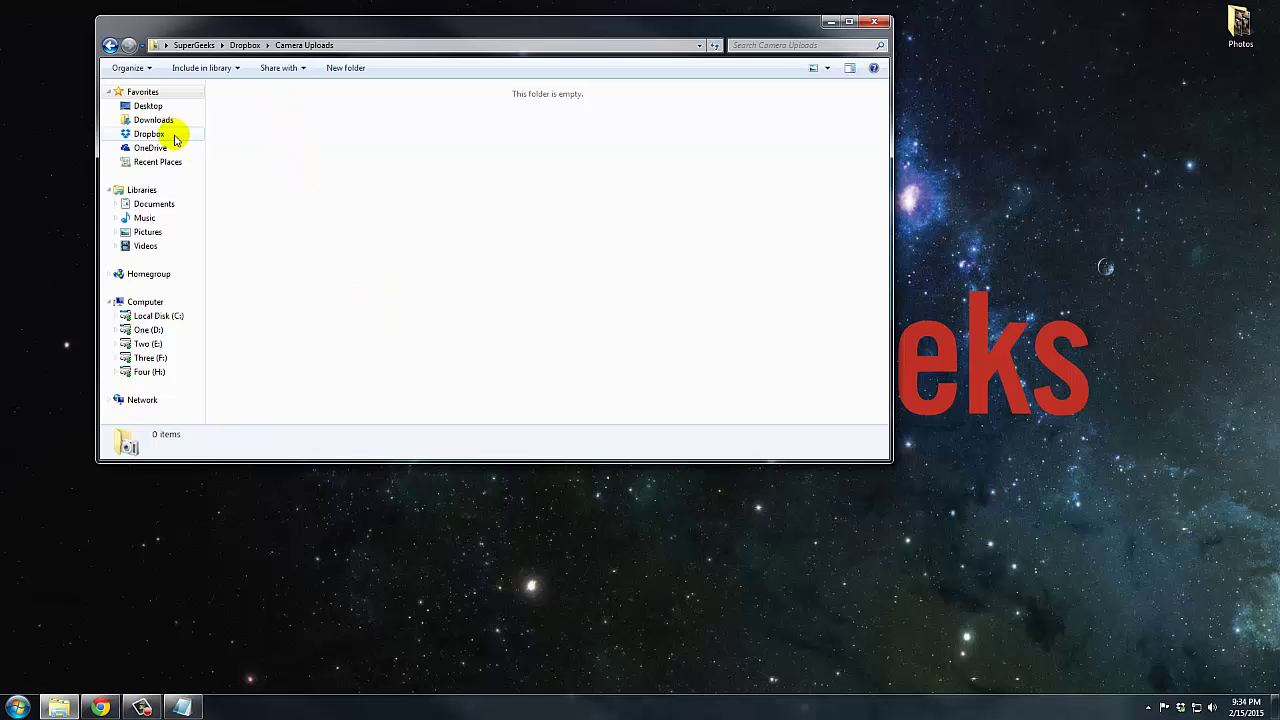
{"action": "double_click", "coordinate": [1231, 30]}
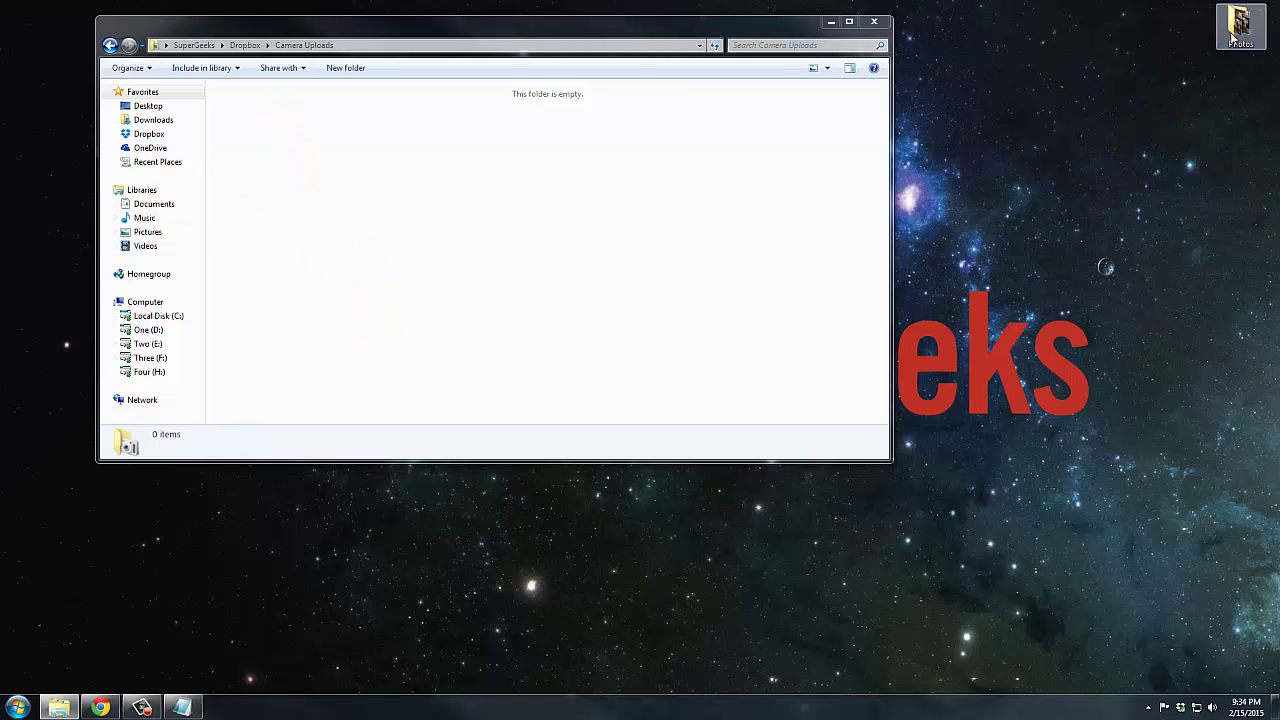
{"action": "left_click_drag", "start_coordinate": [560, 52], "coordinate": [898, 175]}
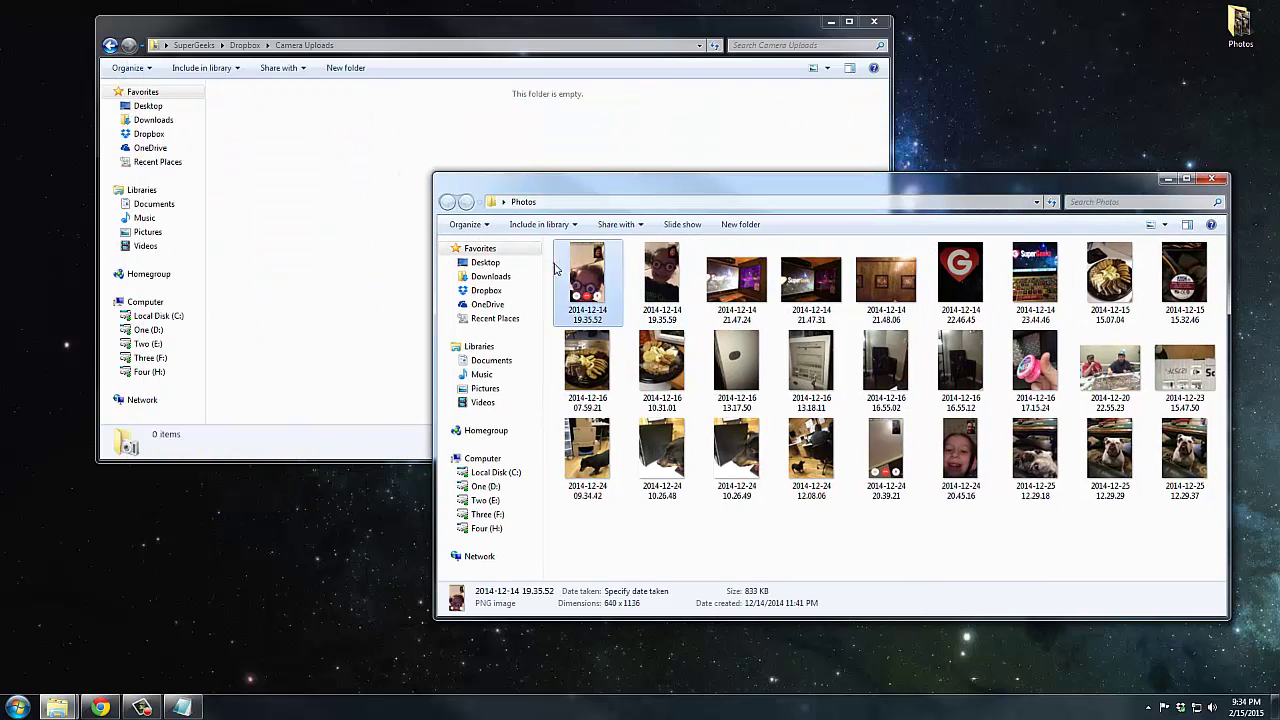
Copy all 27 photos into Camera Uploads with Copy here, then close both windows
{"action": "key", "text": "ctrl+a"}
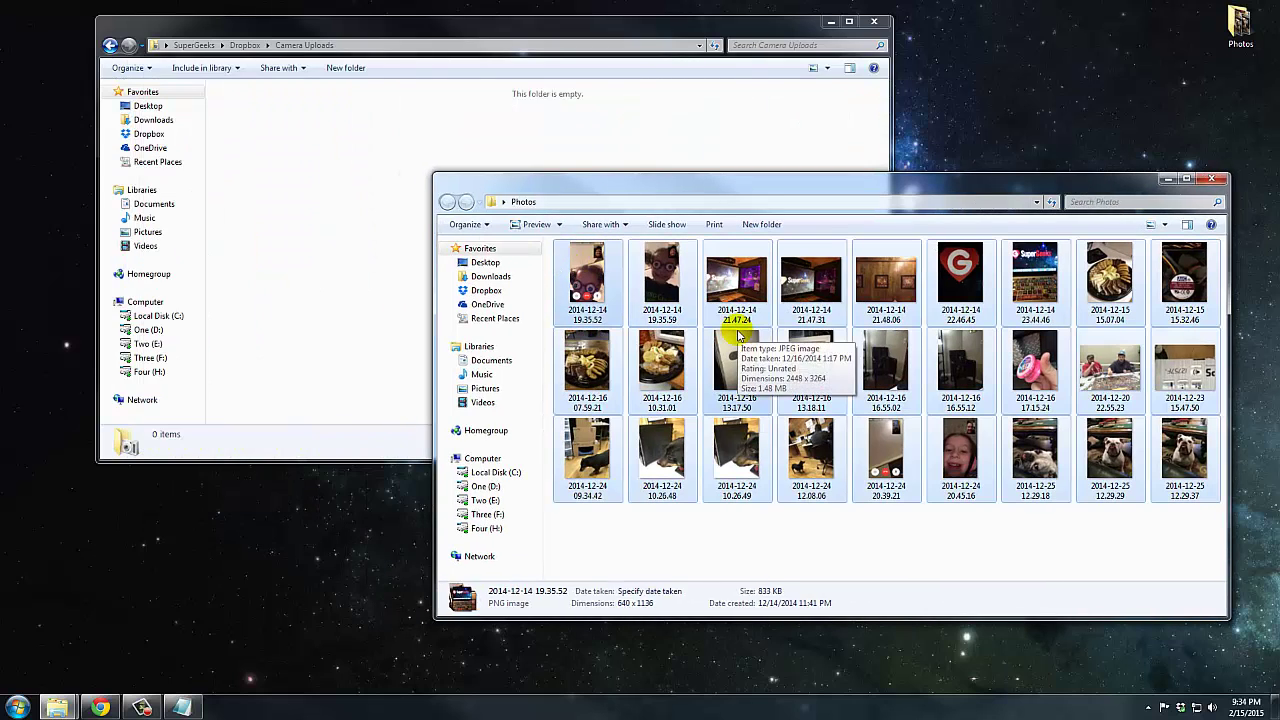
{"action": "left_click_drag", "start_coordinate": [683, 288], "coordinate": [365, 272]}
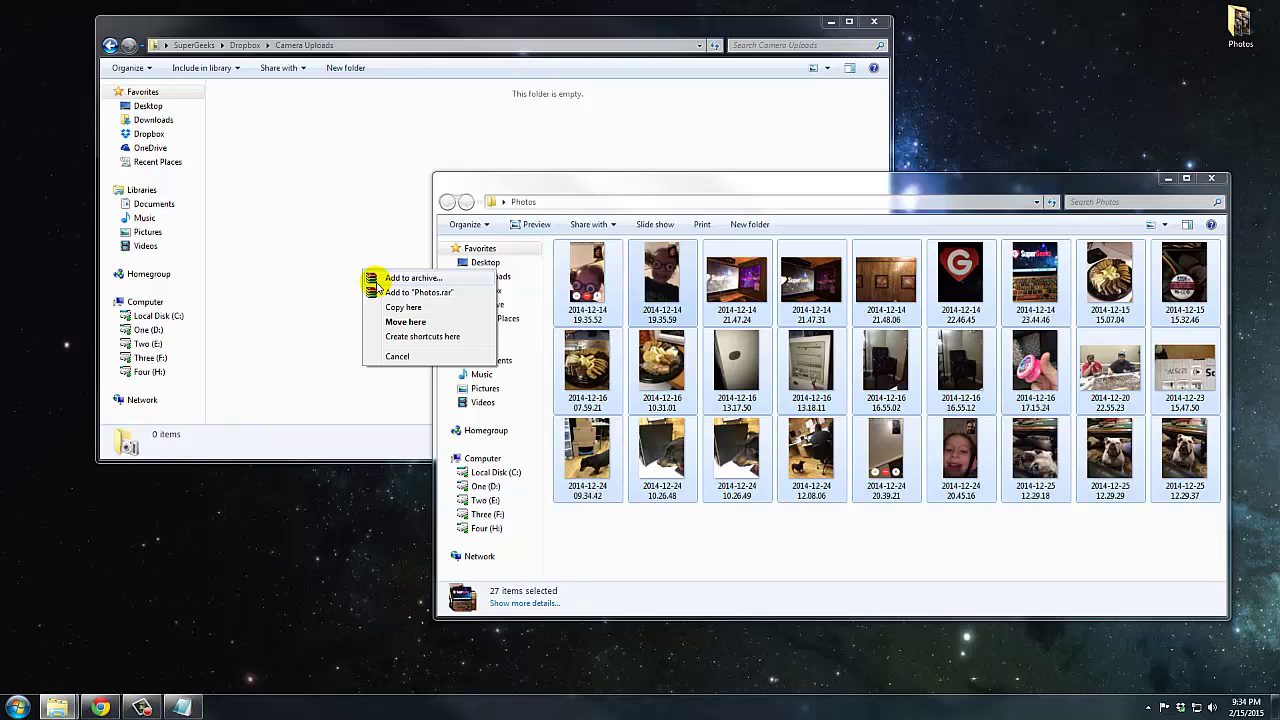
{"action": "left_click", "coordinate": [400, 308]}
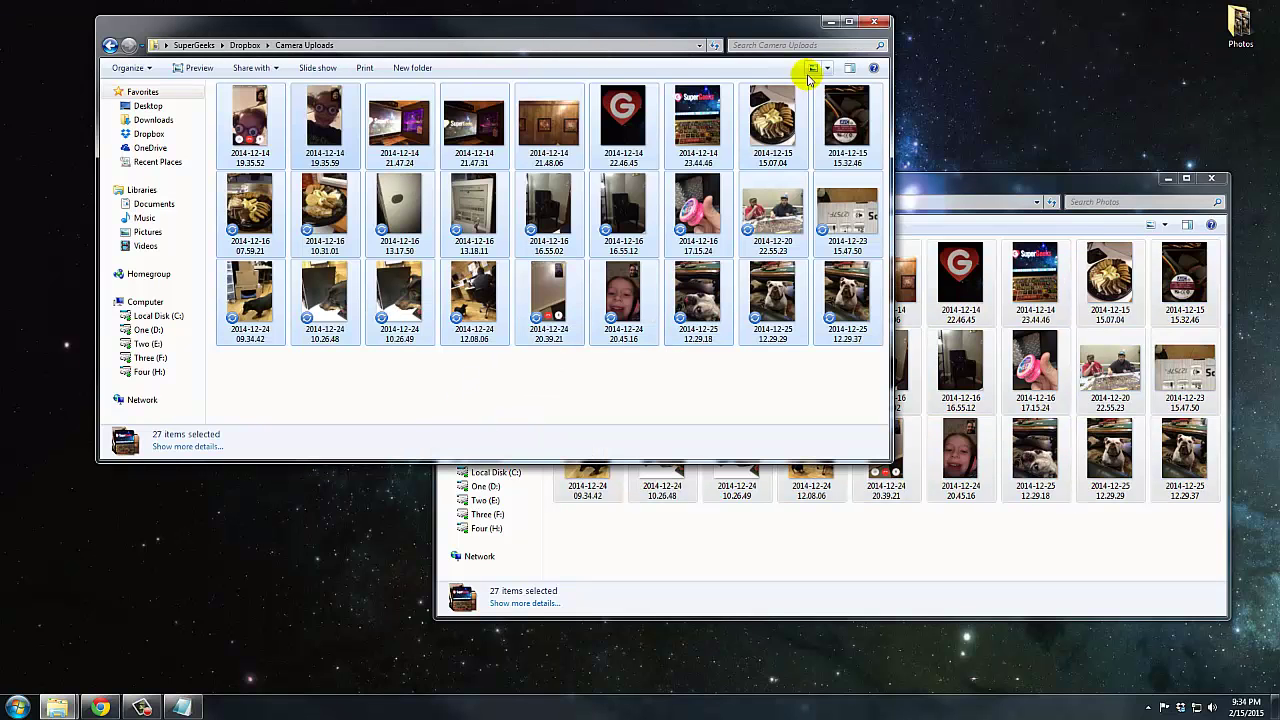
{"action": "left_click", "coordinate": [1213, 179]}
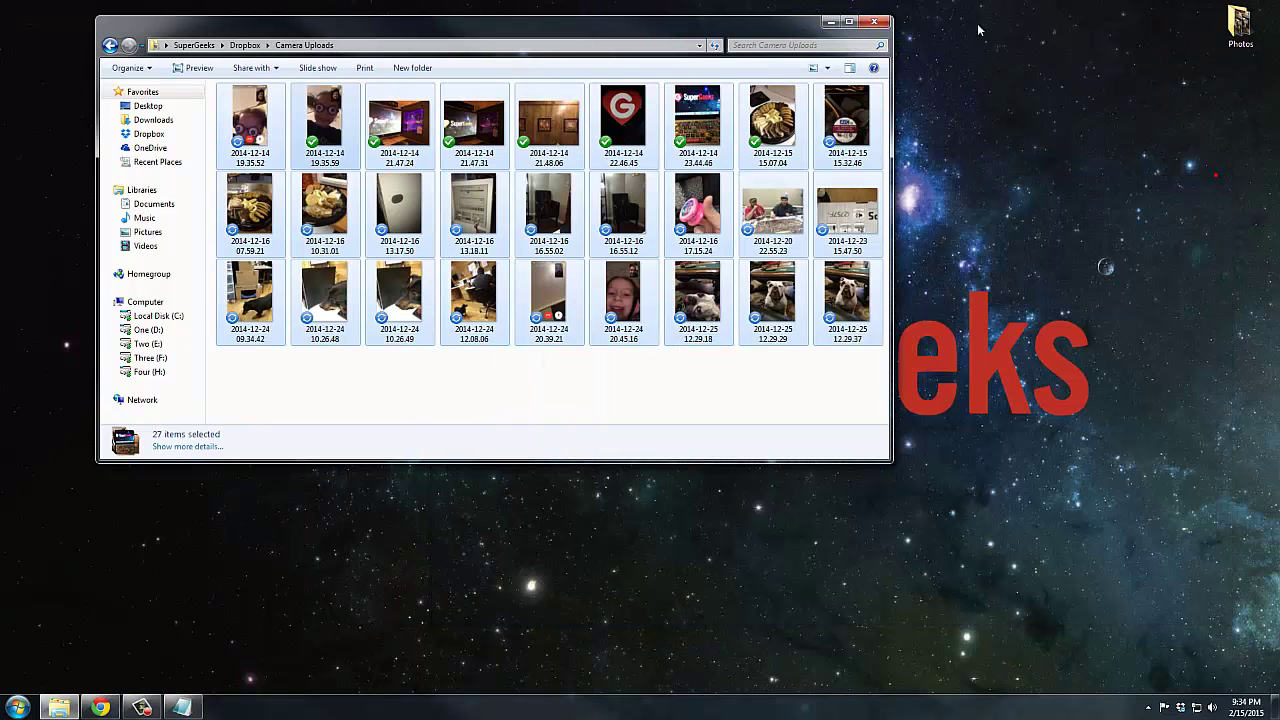
{"action": "left_click", "coordinate": [879, 26]}
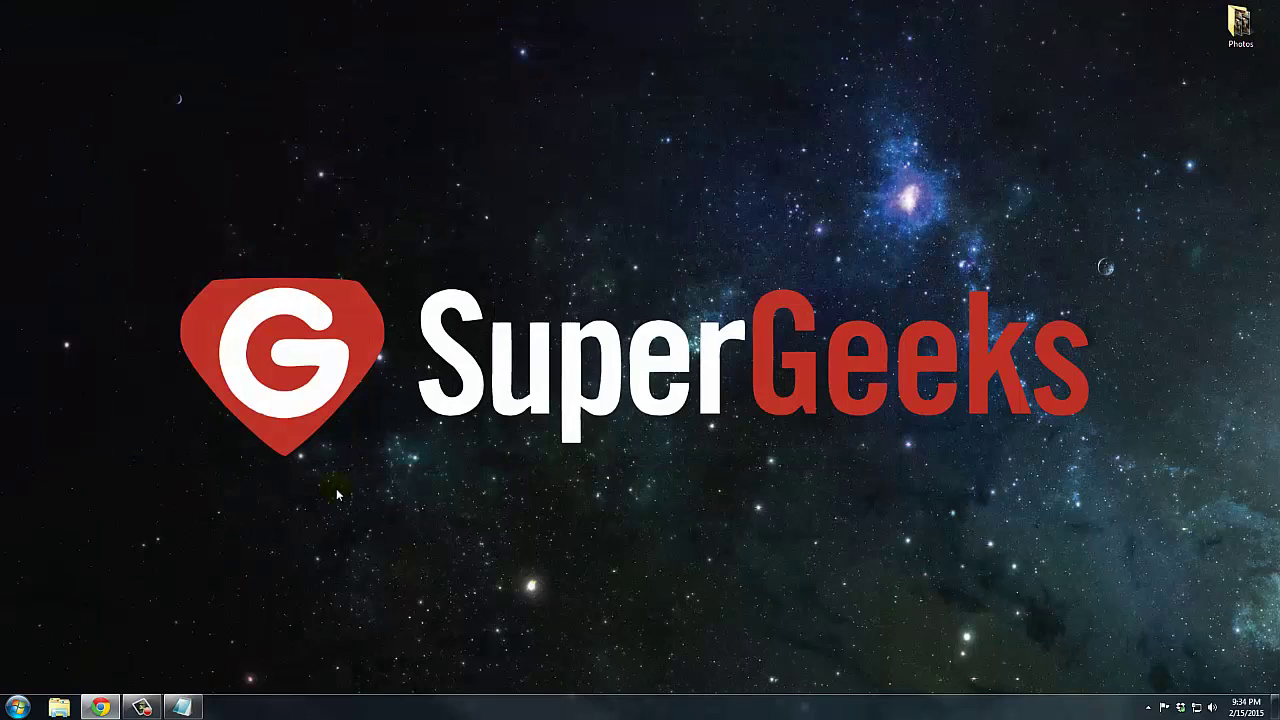
Maximize a Chrome window and go to the Dropbox website by entering 'dropbox' in the address bar
{"action": "left_click", "coordinate": [98, 707]}
{"action": "left_click_drag", "start_coordinate": [31, 57], "coordinate": [745, 55]}
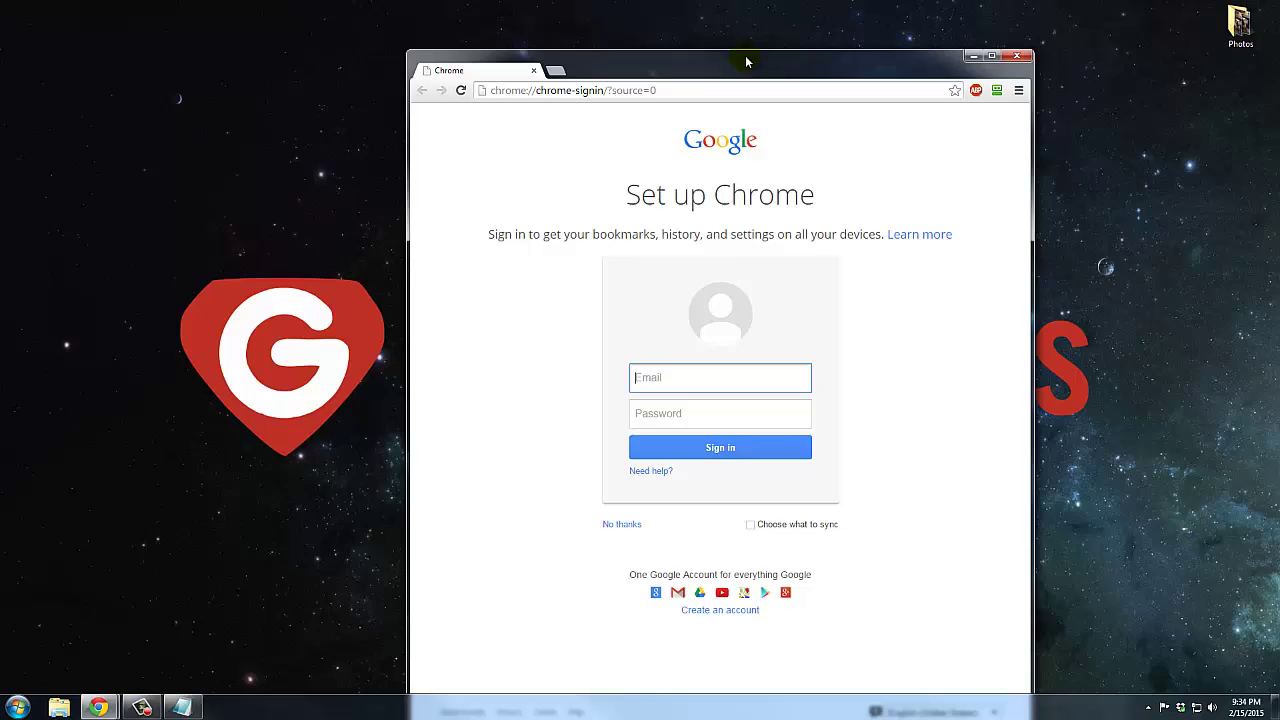
{"action": "double_click", "coordinate": [745, 55]}
{"action": "left_click", "coordinate": [421, 30]}
{"action": "type", "text": "dropbox.com"}
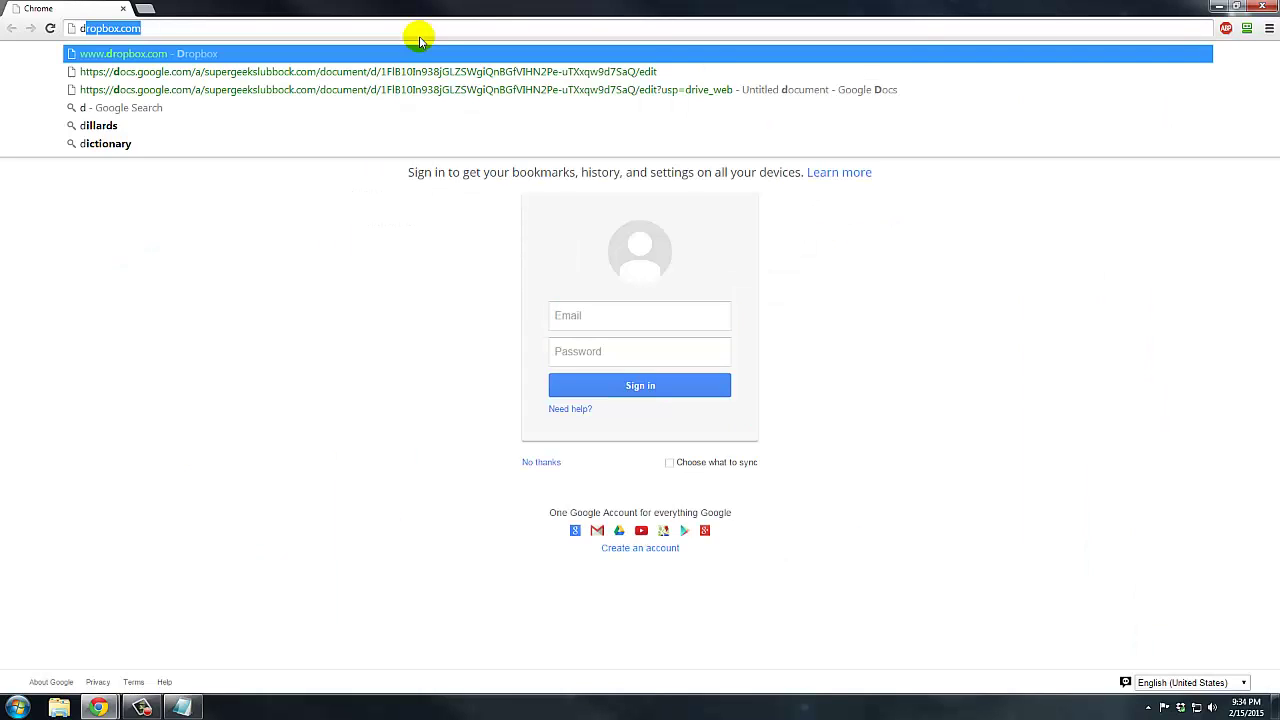
{"action": "key", "text": "Return"}
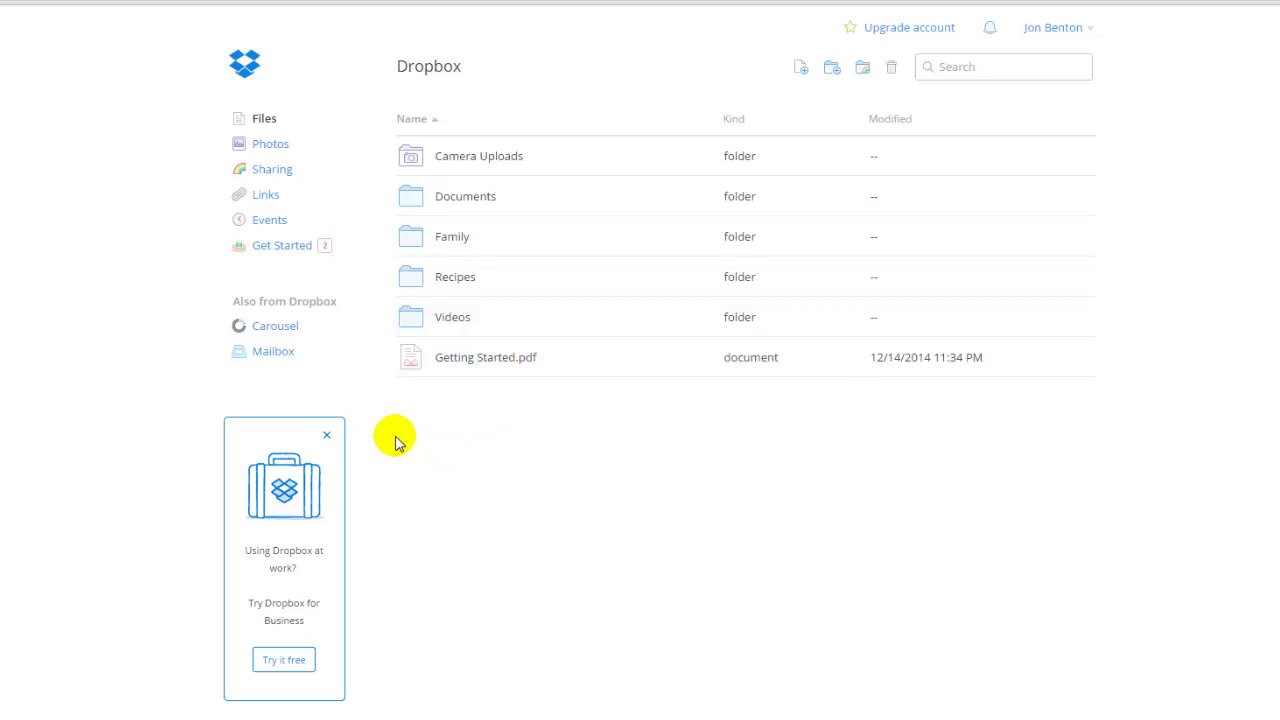
On the Photos page, check the three December 2014 bulldog photos
{"action": "left_click", "coordinate": [280, 148]}
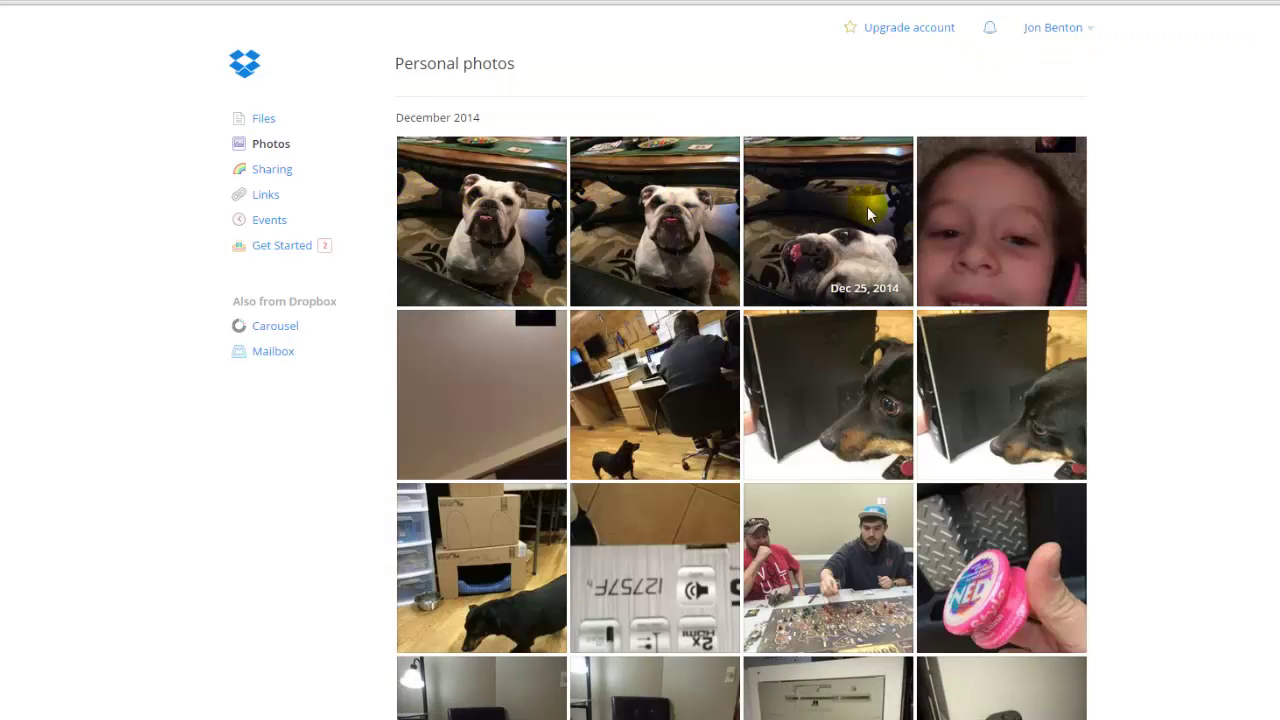
{"action": "left_click", "coordinate": [480, 205]}
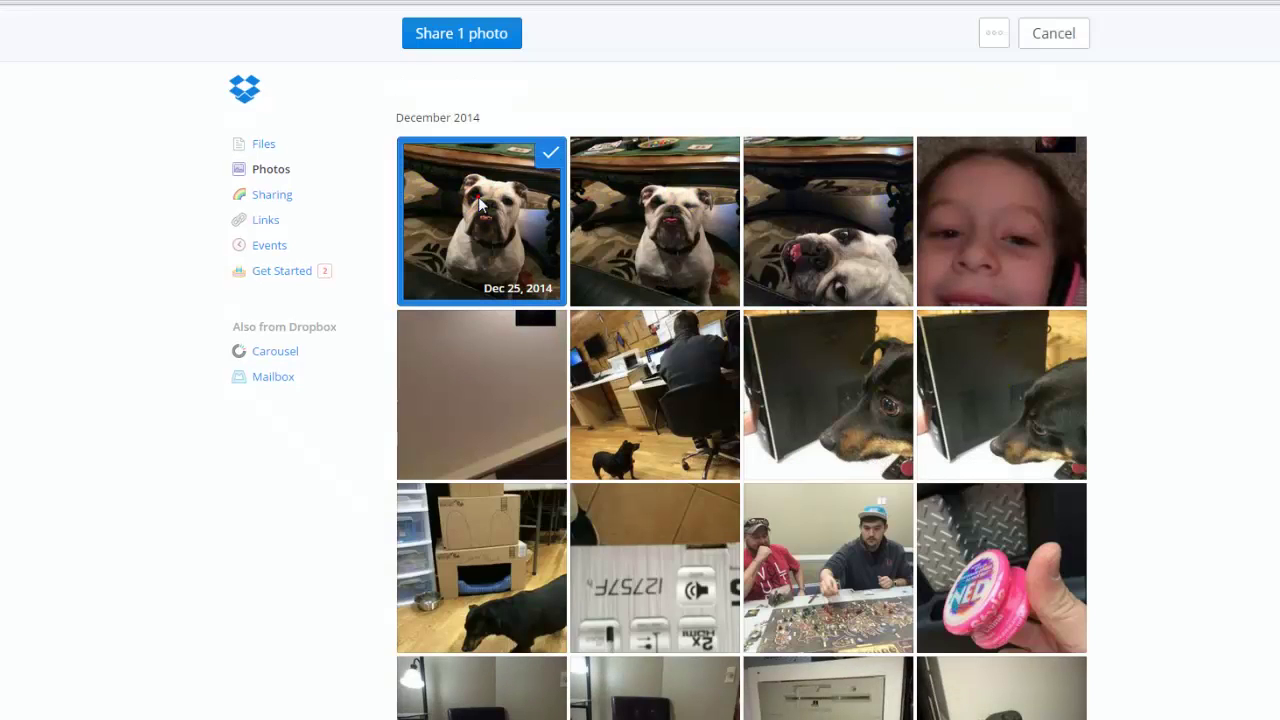
{"action": "left_click", "coordinate": [640, 203]}
{"action": "left_click", "coordinate": [843, 390]}
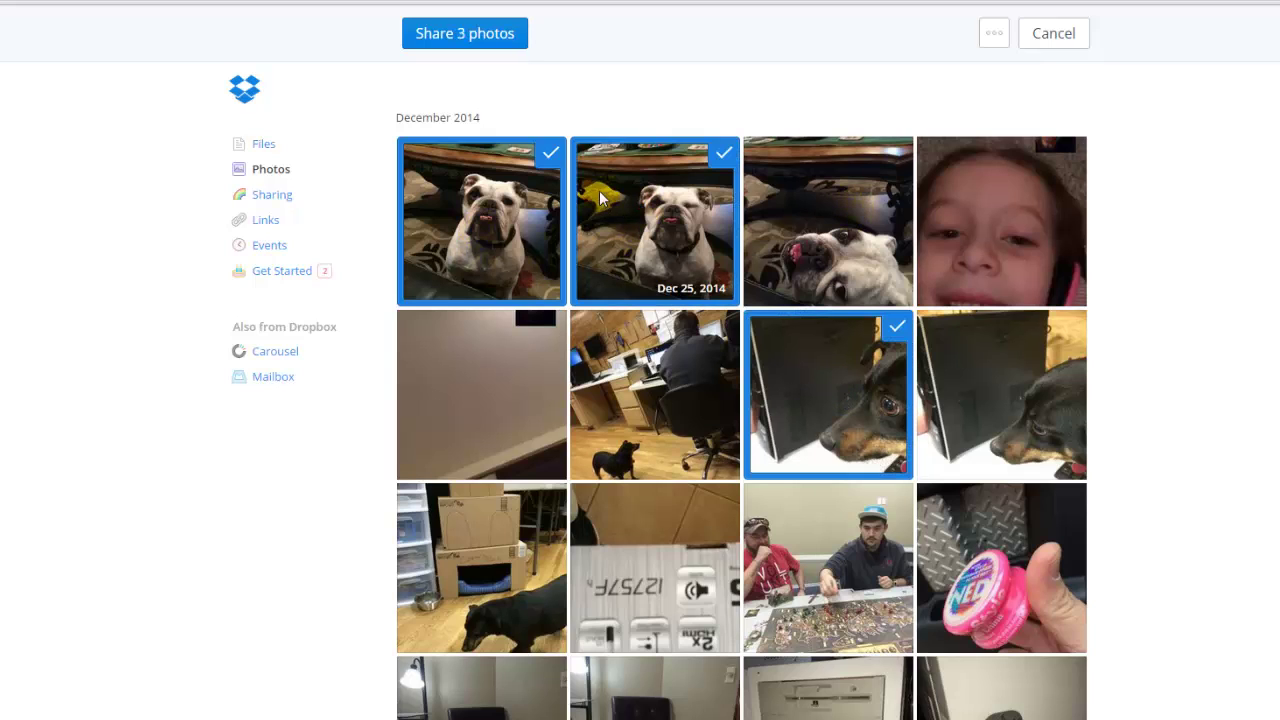
{"action": "left_click", "coordinate": [852, 404]}
{"action": "left_click", "coordinate": [605, 199]}
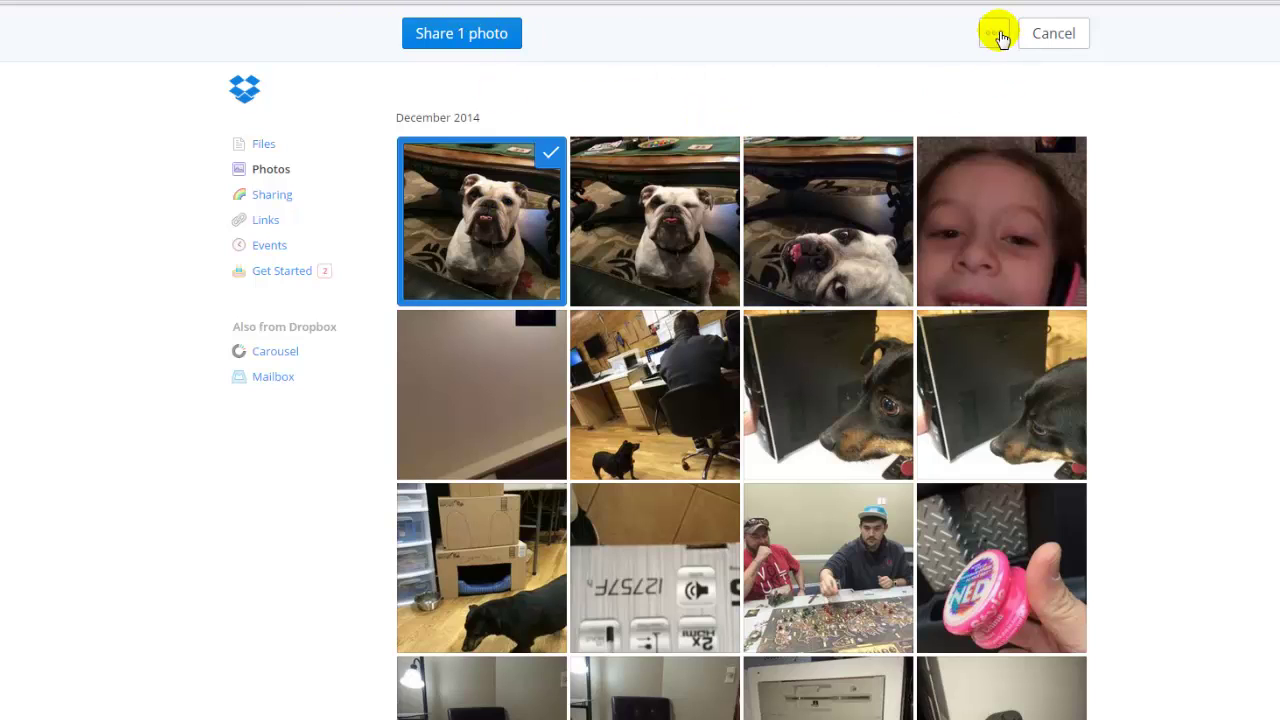
{"action": "left_click", "coordinate": [650, 149]}
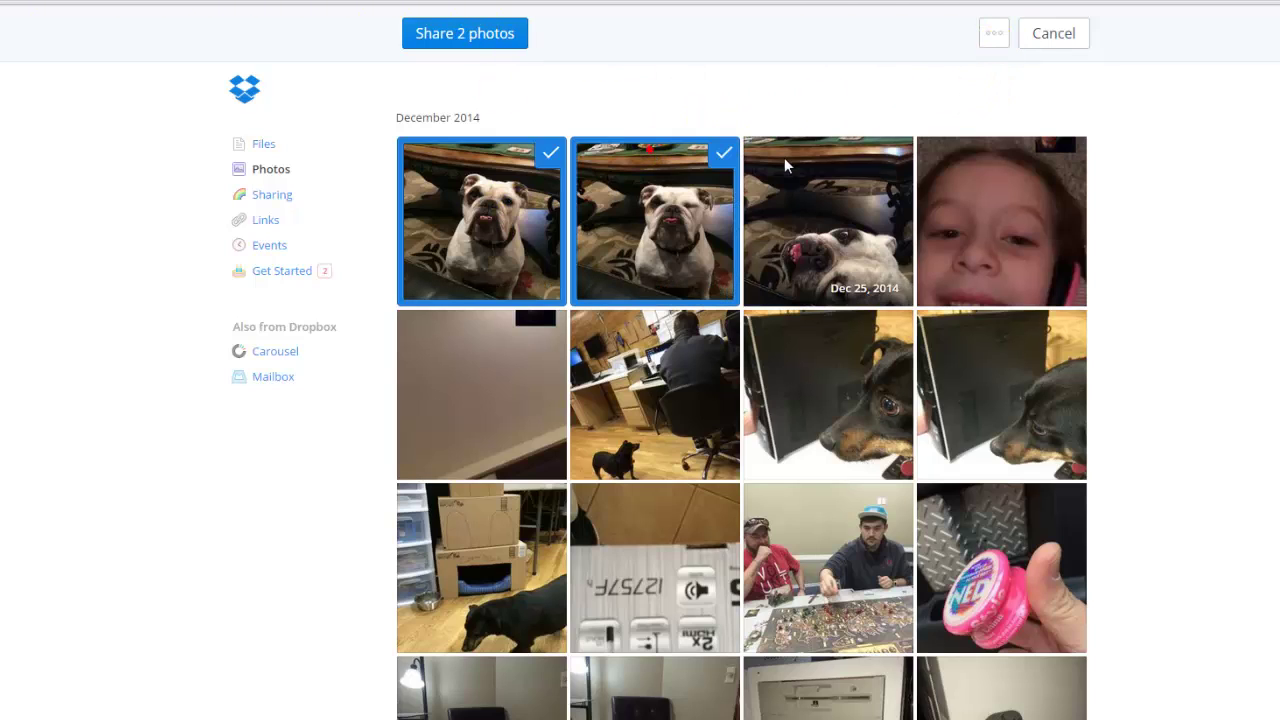
{"action": "left_click", "coordinate": [784, 157]}
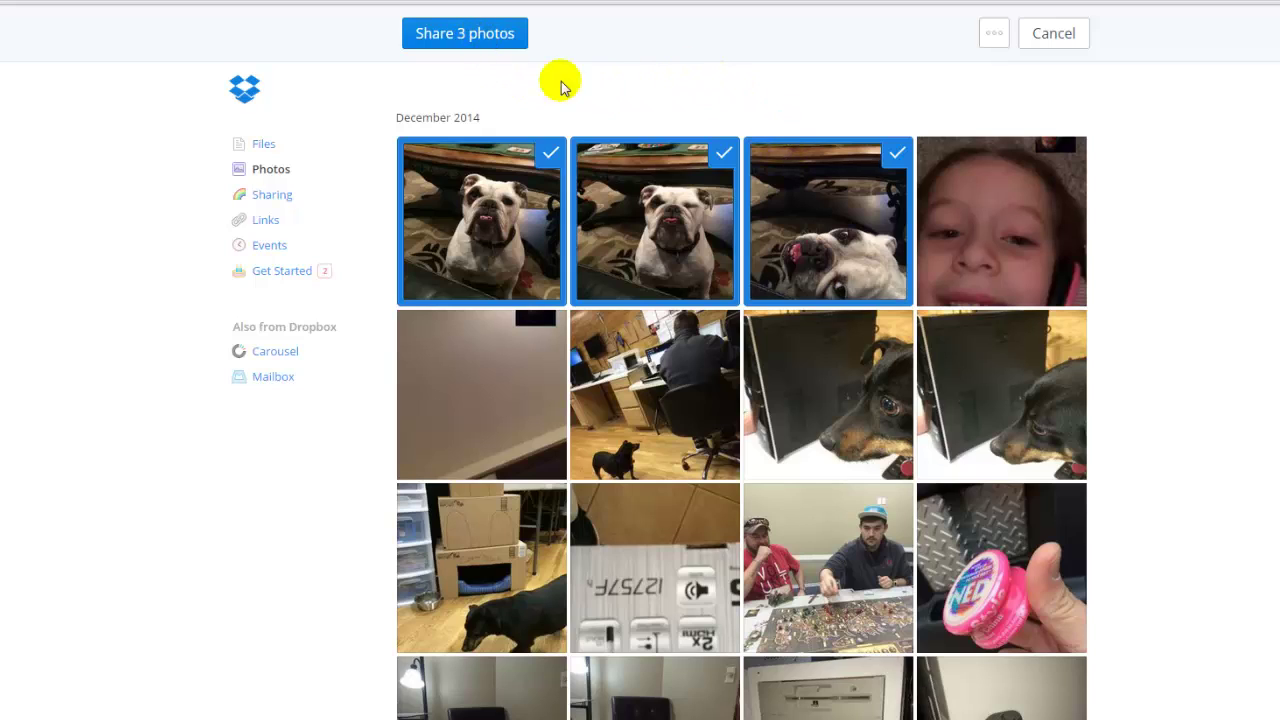
Open the Share 3 photos dialog for the selected bulldog photos
{"action": "left_click", "coordinate": [995, 35]}
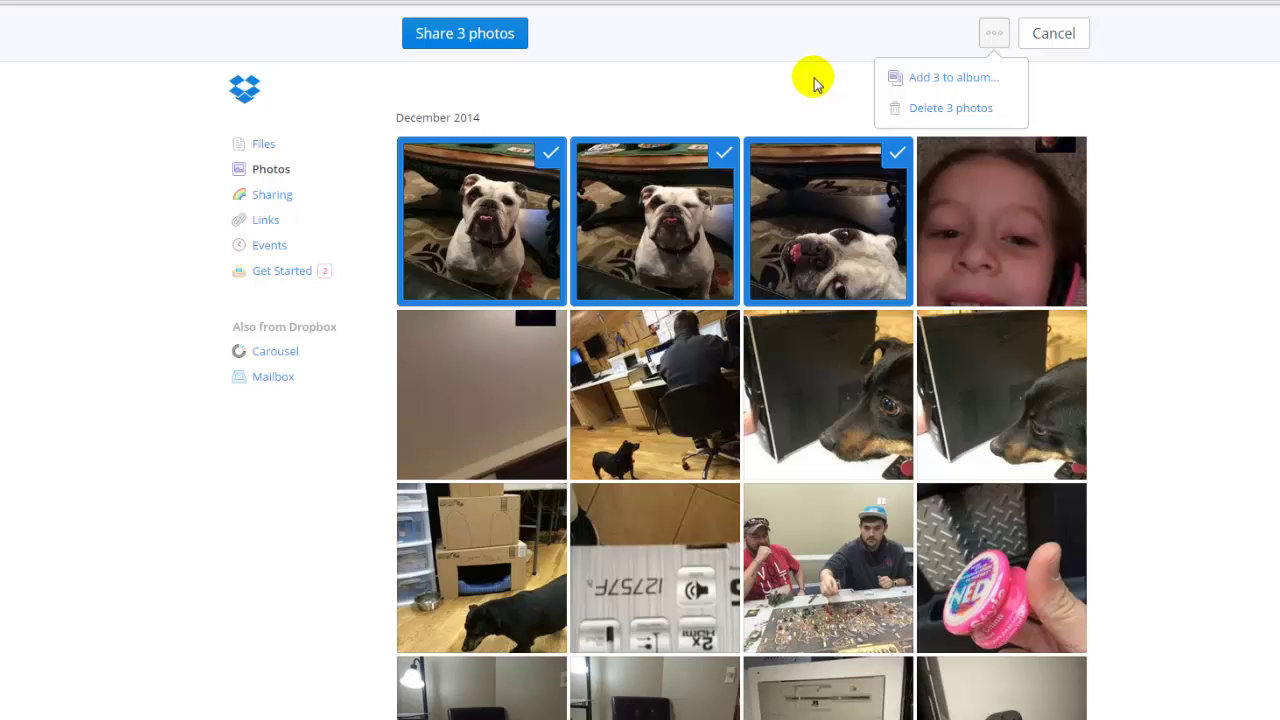
{"action": "left_click", "coordinate": [795, 104]}
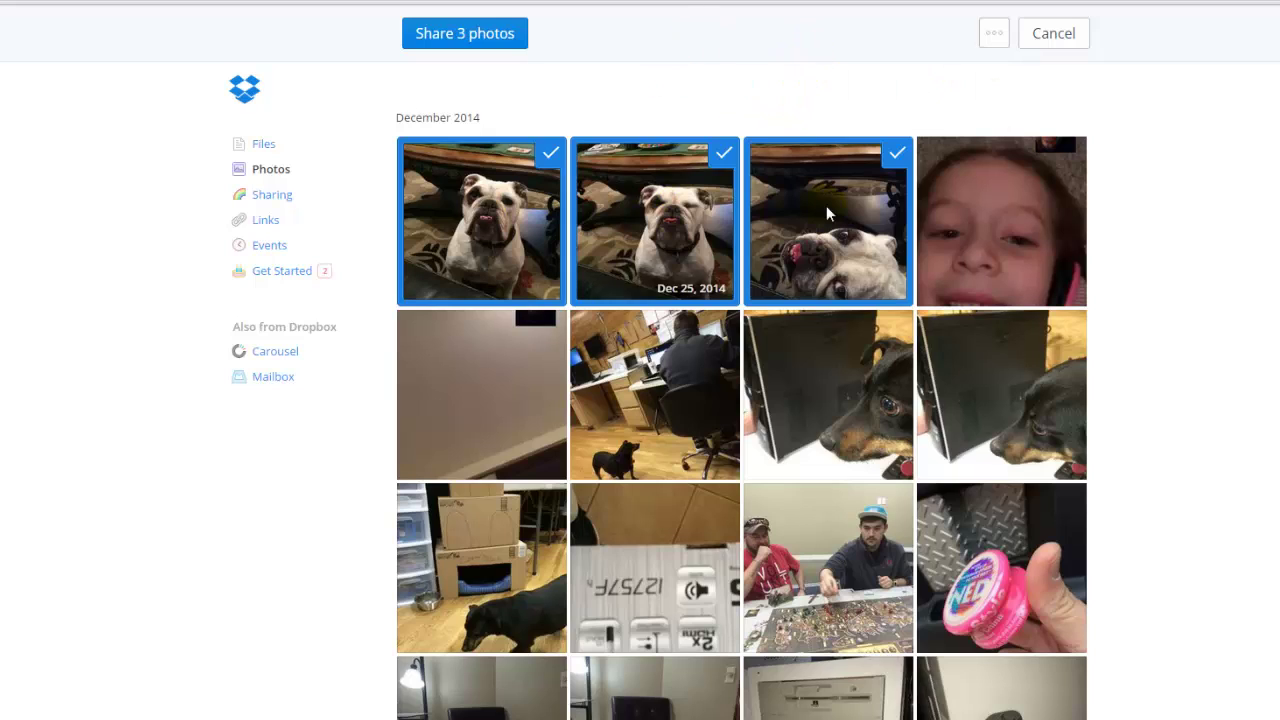
{"action": "left_click", "coordinate": [436, 38]}
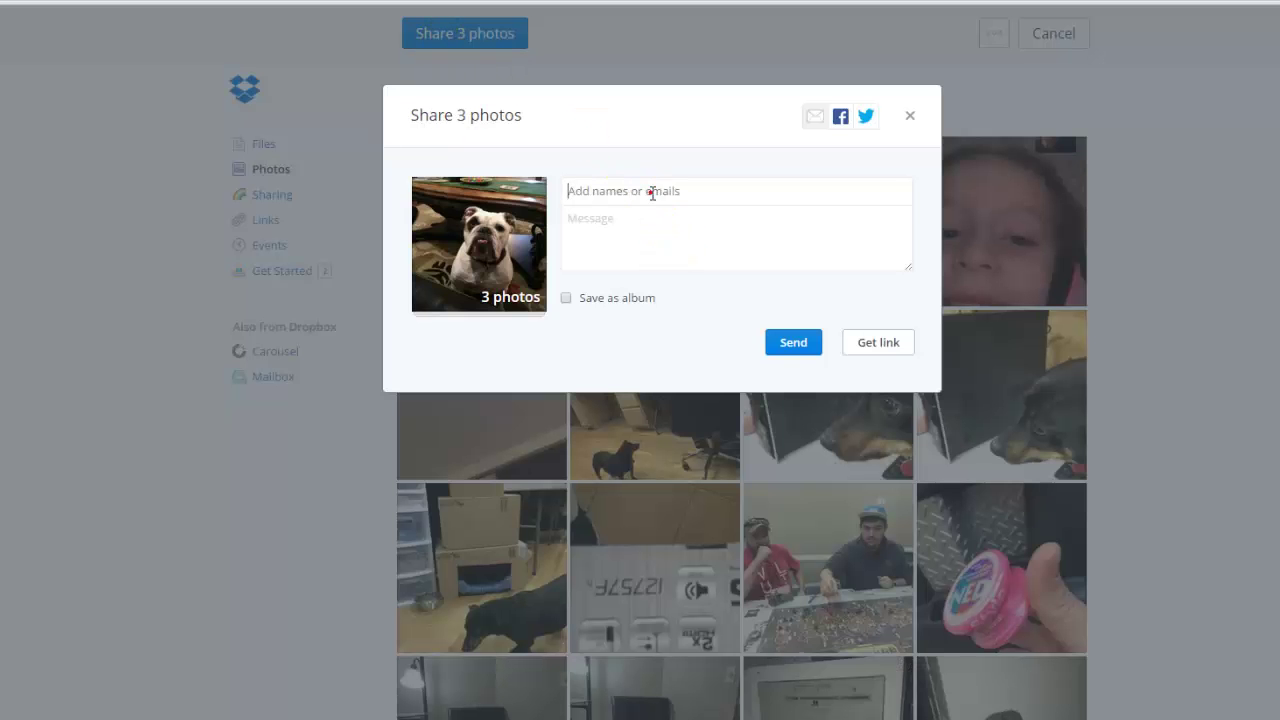
Send the three bulldog photos to the suggested contact with a short message
{"action": "type", "text": "jon"}
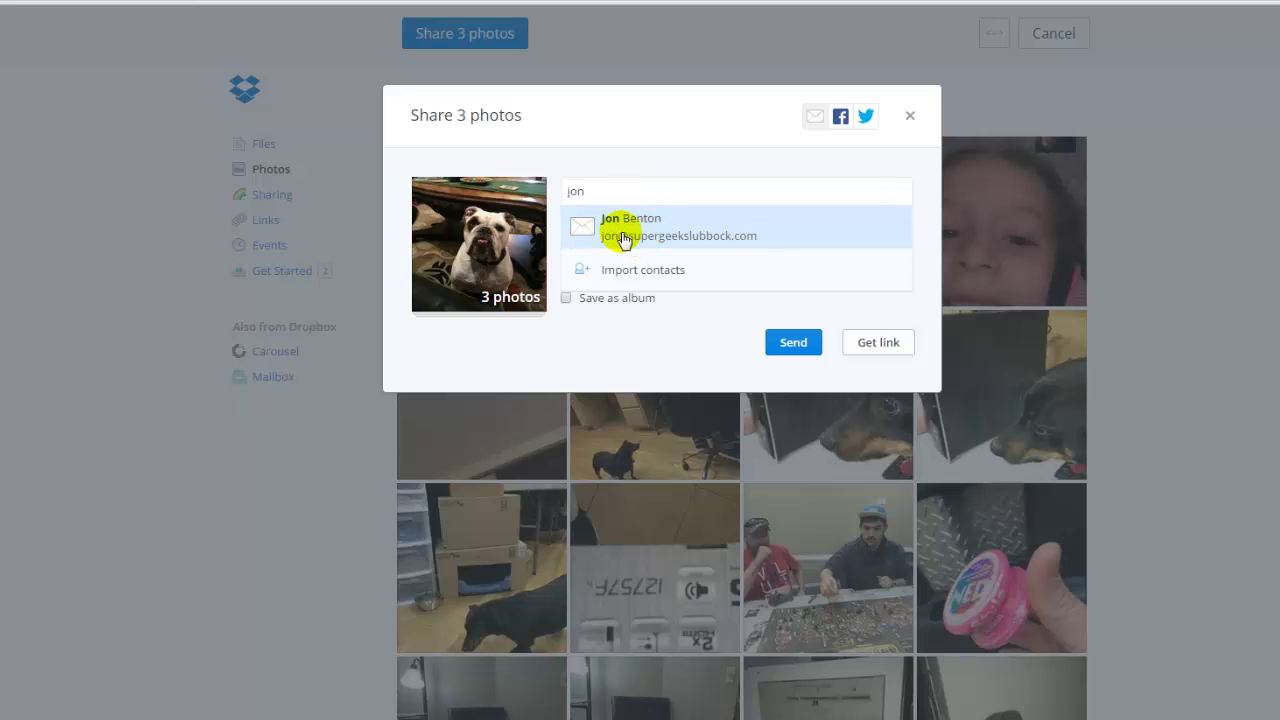
{"action": "left_click", "coordinate": [626, 236]}
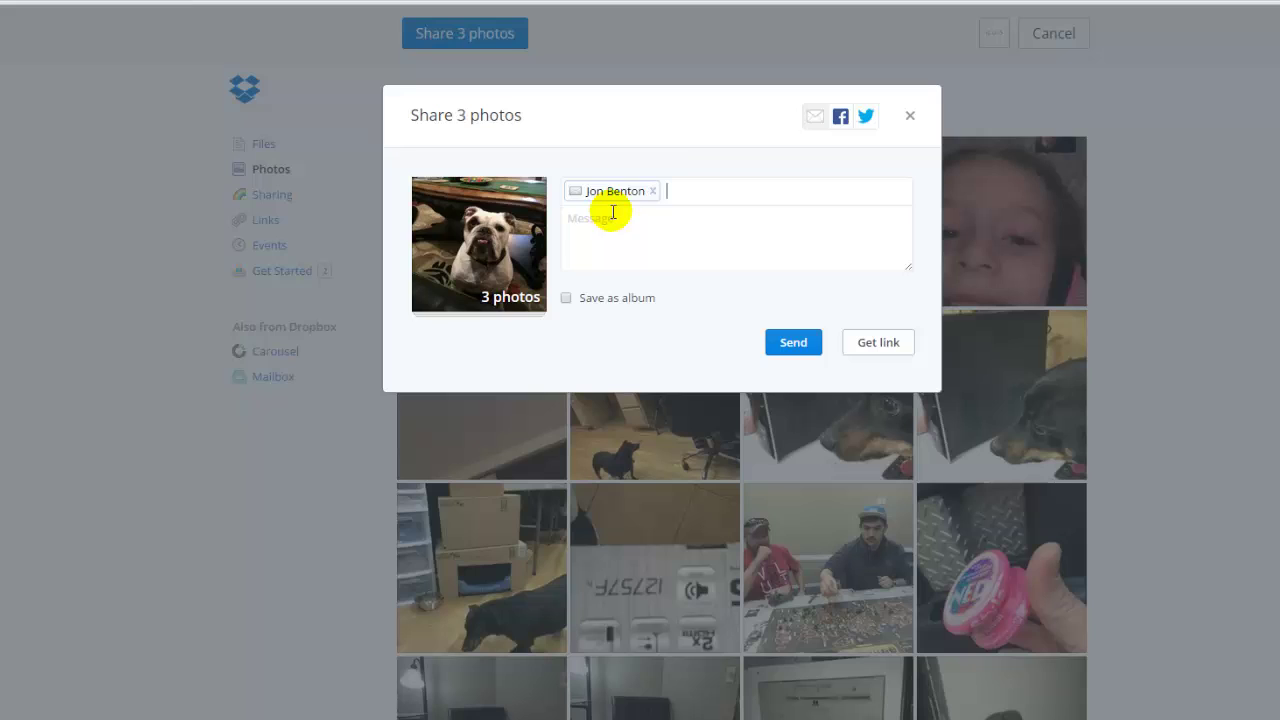
{"action": "left_click", "coordinate": [710, 258]}
{"action": "left_click", "coordinate": [716, 261]}
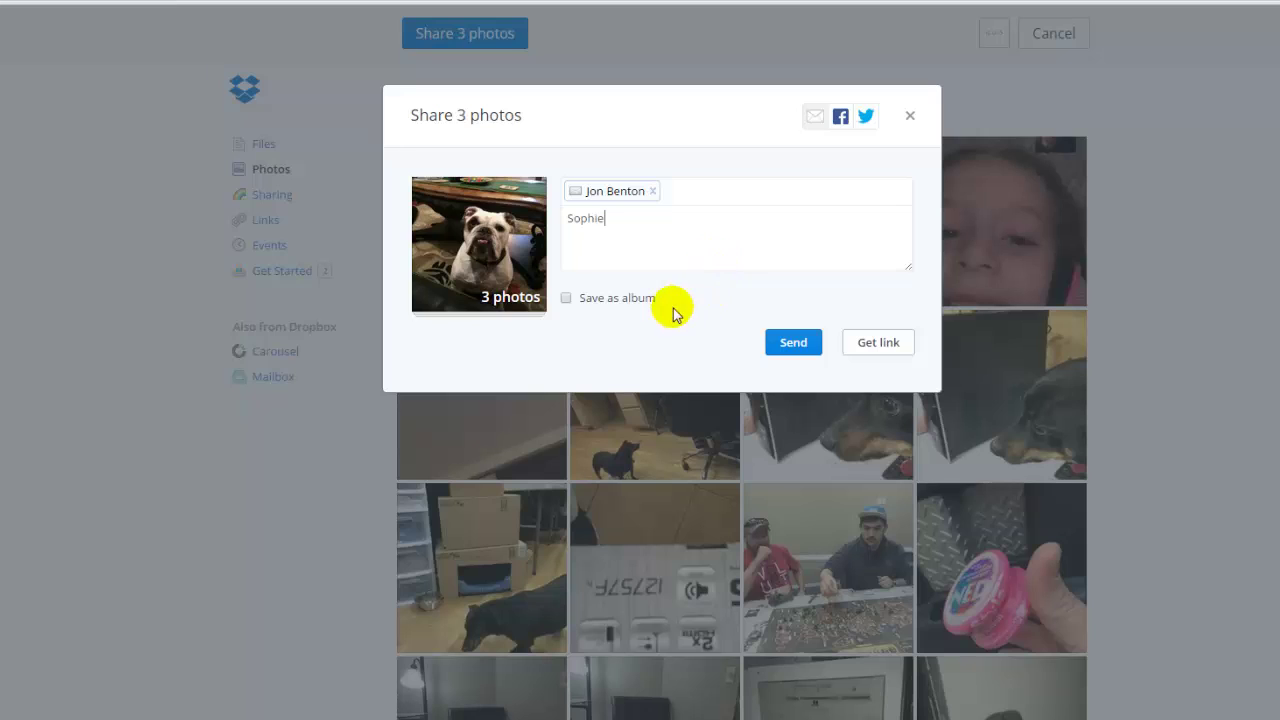
{"action": "left_click", "coordinate": [790, 343]}
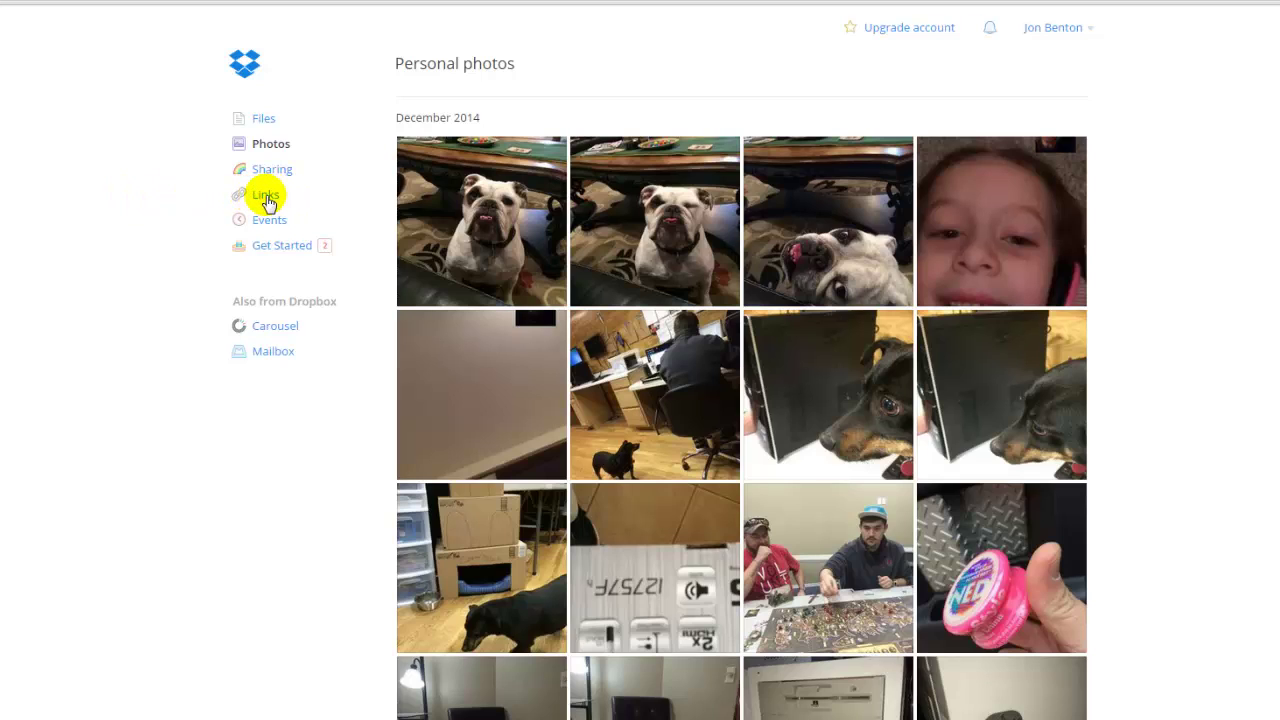
Remove the '2 photos' shared link from Links and return to the Files list
{"action": "left_click", "coordinate": [266, 196]}
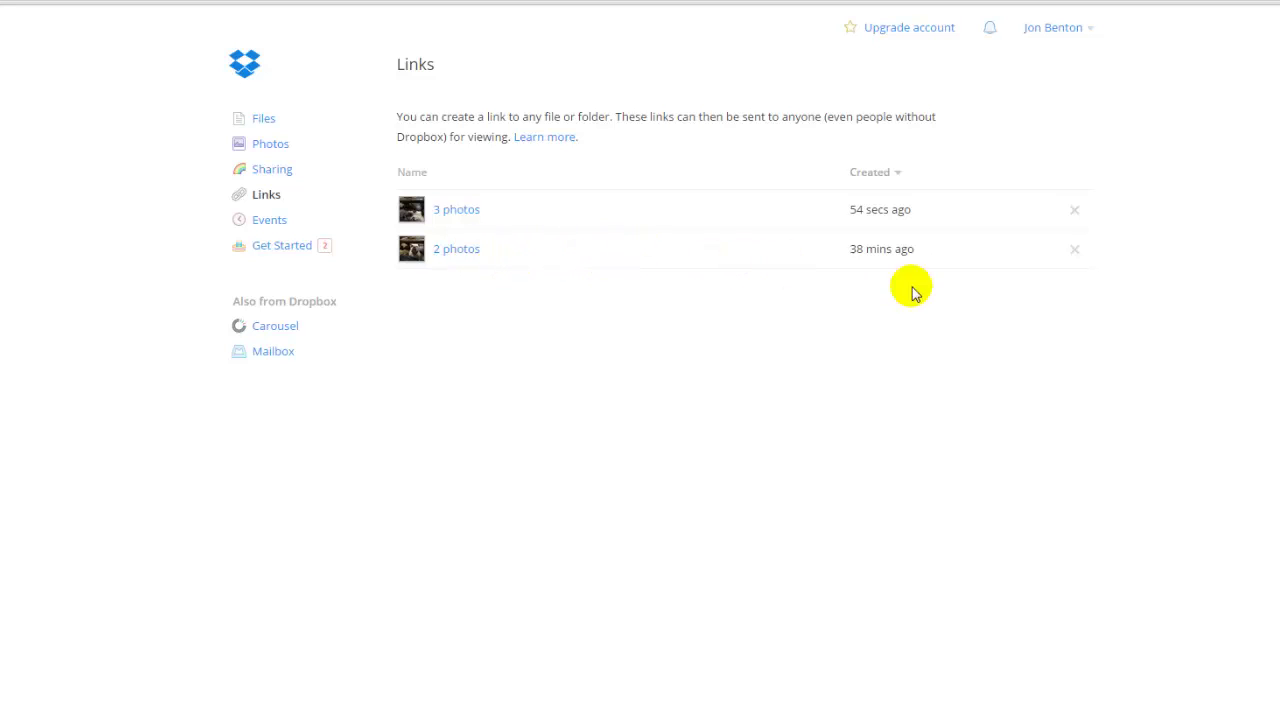
{"action": "left_click", "coordinate": [1074, 250]}
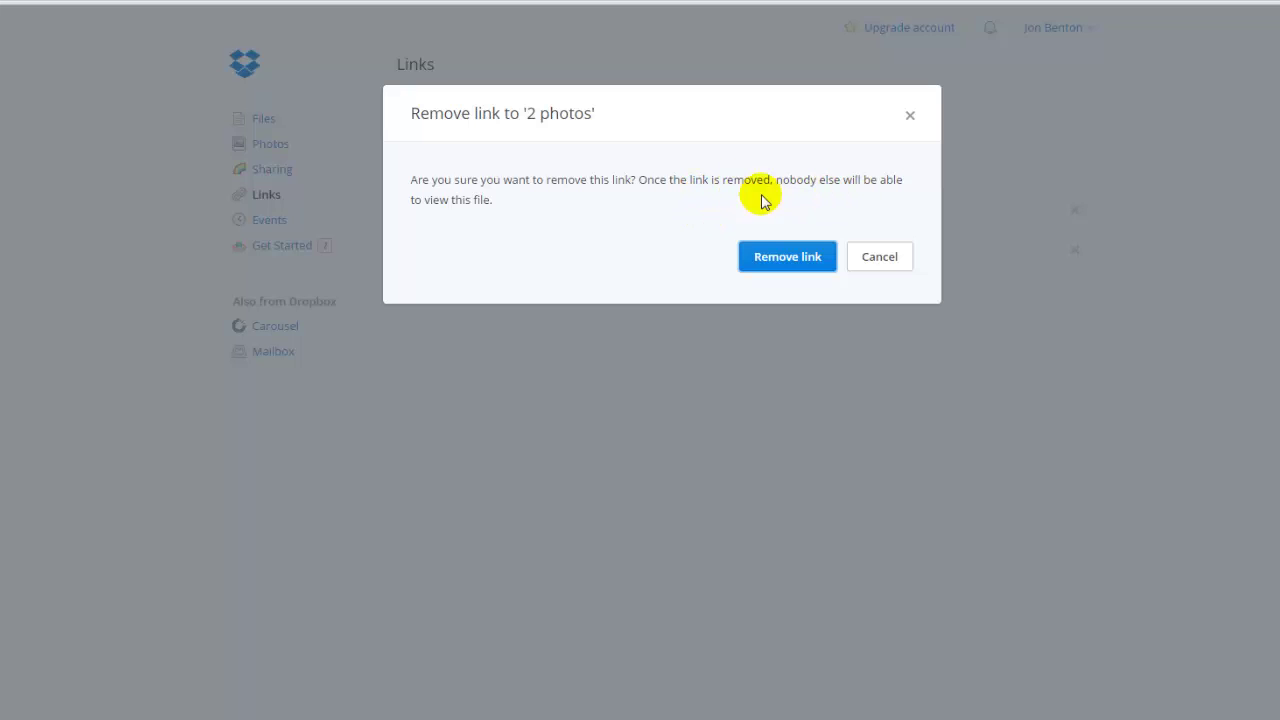
{"action": "left_click", "coordinate": [787, 258]}
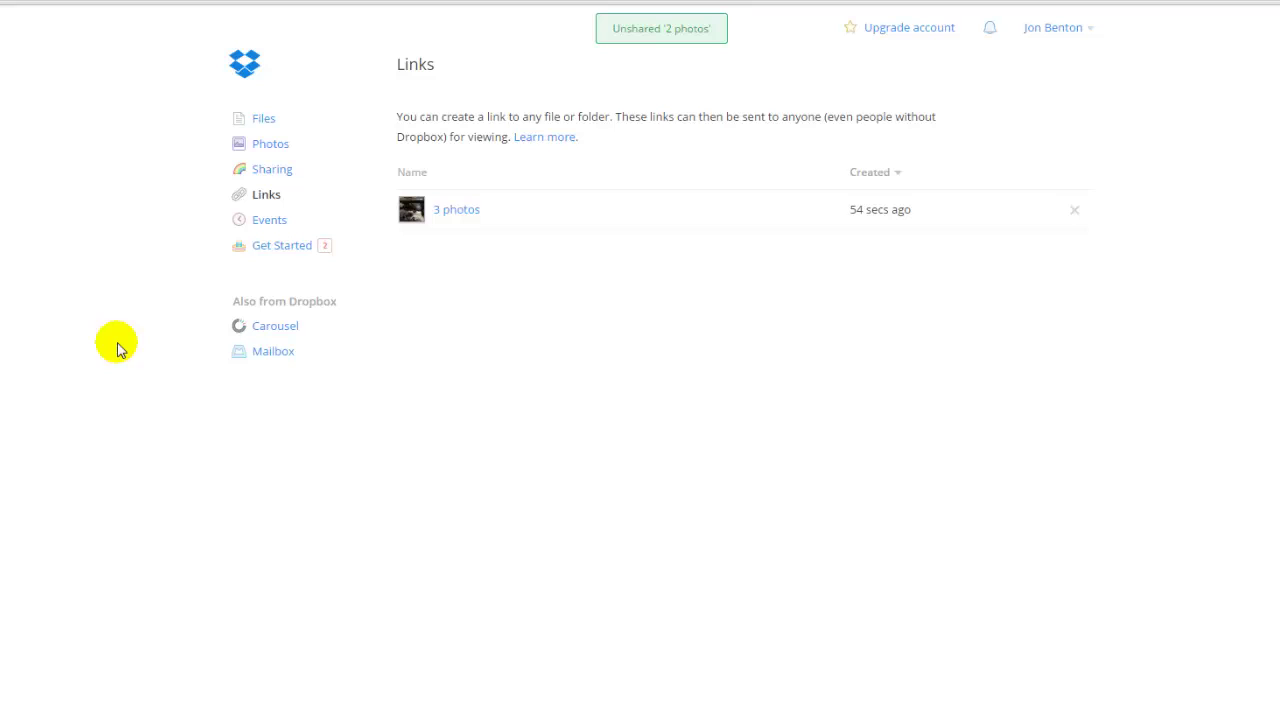
{"action": "left_click", "coordinate": [247, 65]}
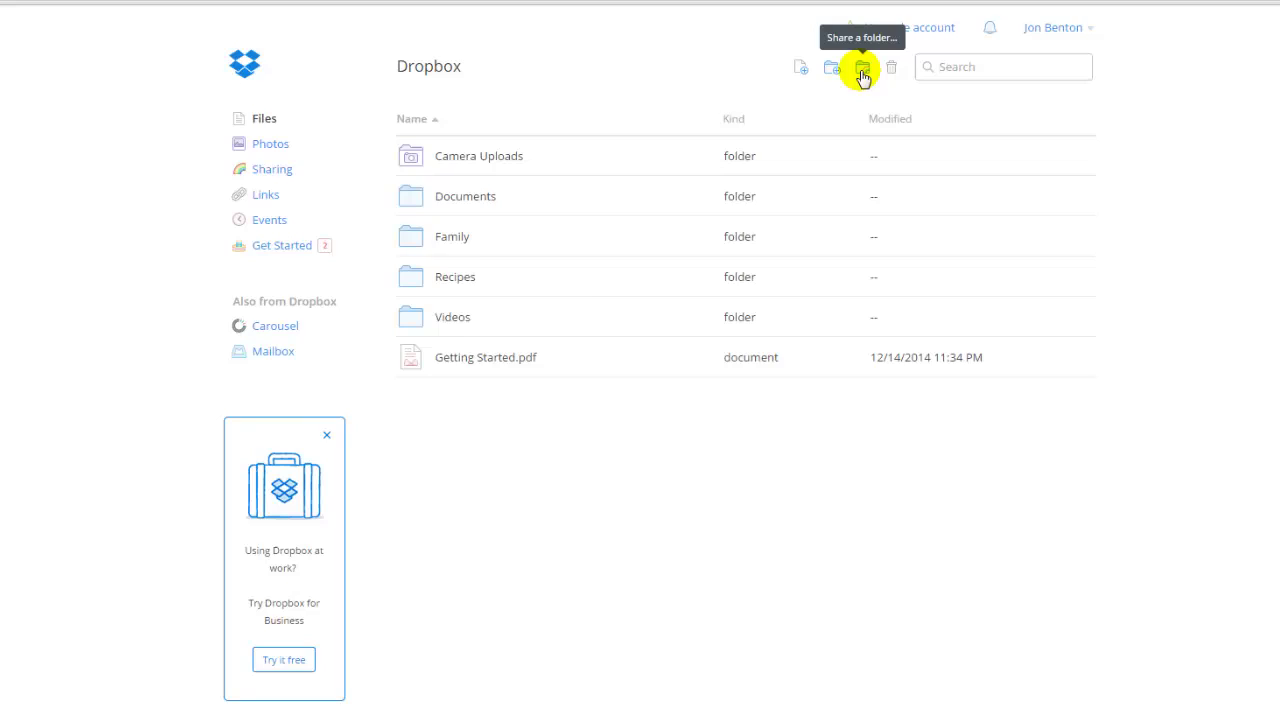
Start sharing an existing folder and choose Family as the folder to share
{"action": "left_click", "coordinate": [863, 72]}
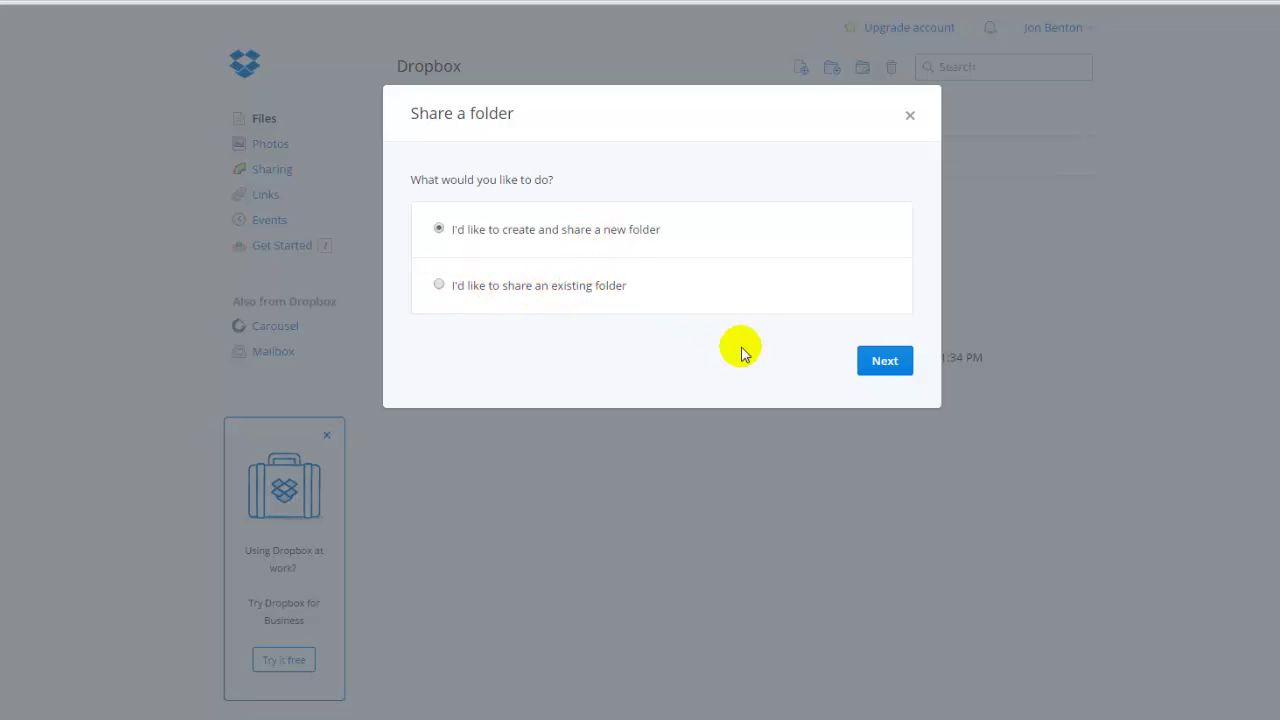
{"action": "left_click", "coordinate": [440, 285]}
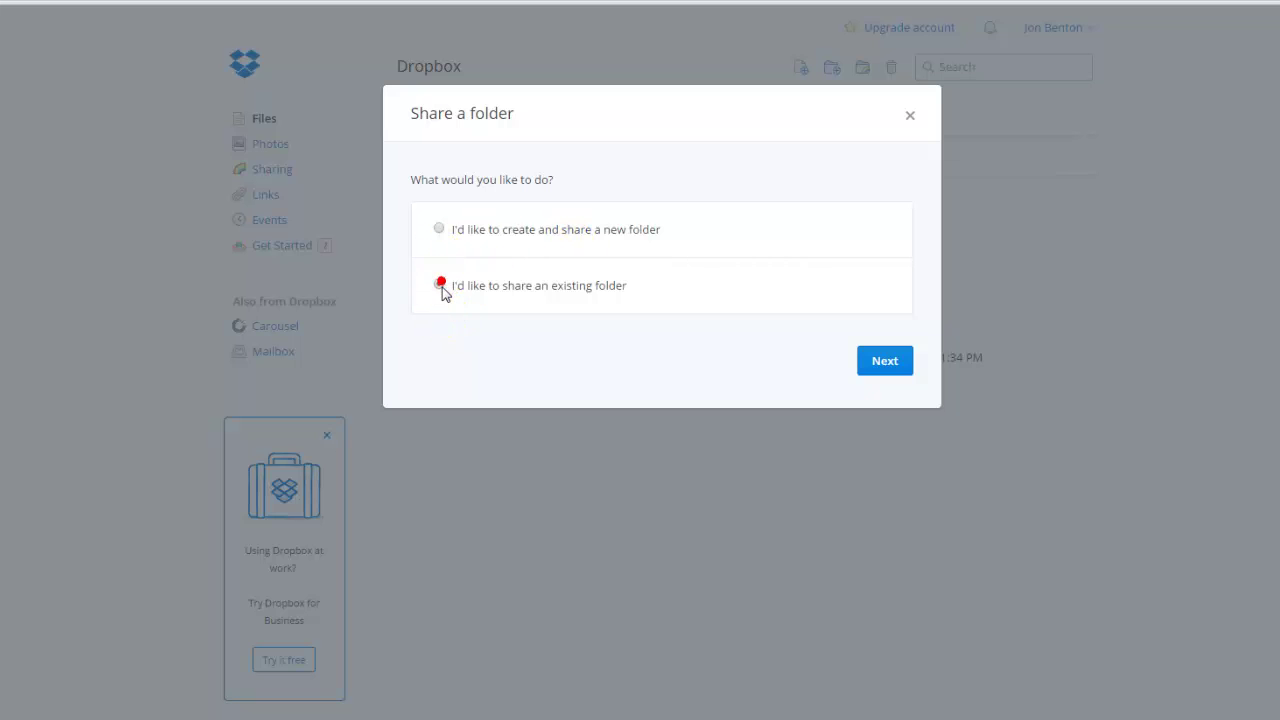
{"action": "left_click", "coordinate": [897, 368]}
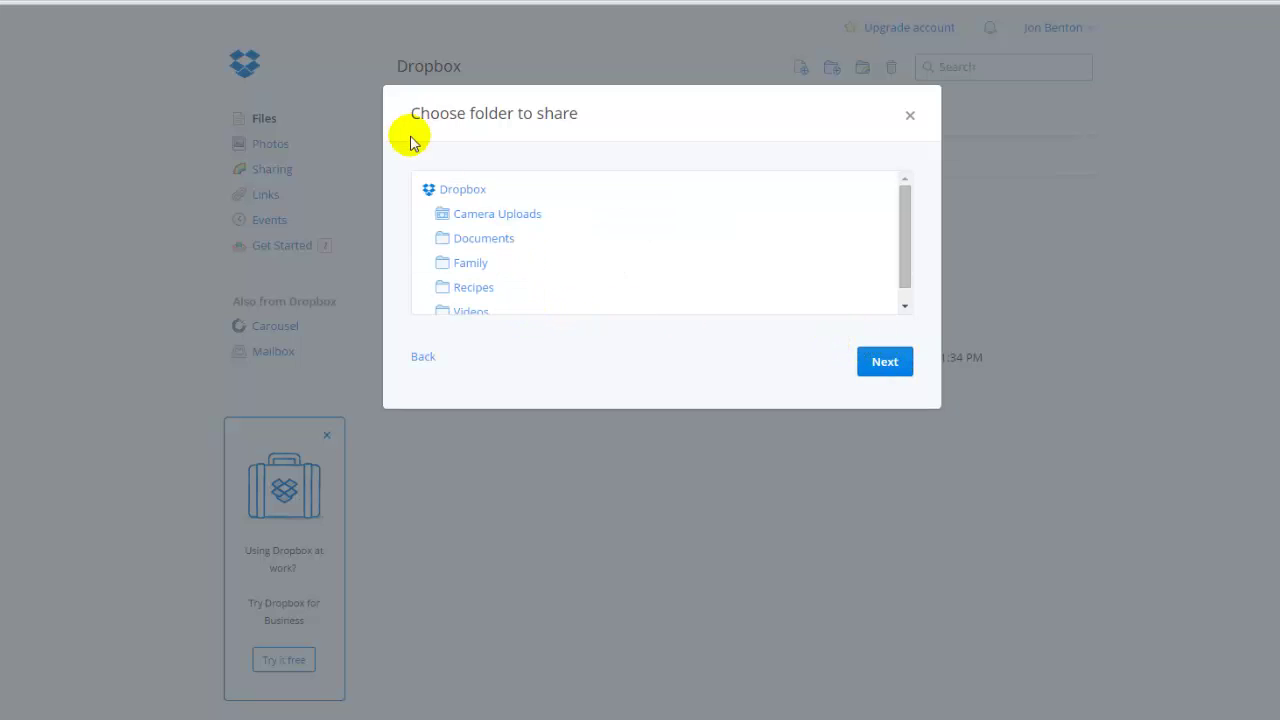
{"action": "left_click", "coordinate": [470, 268]}
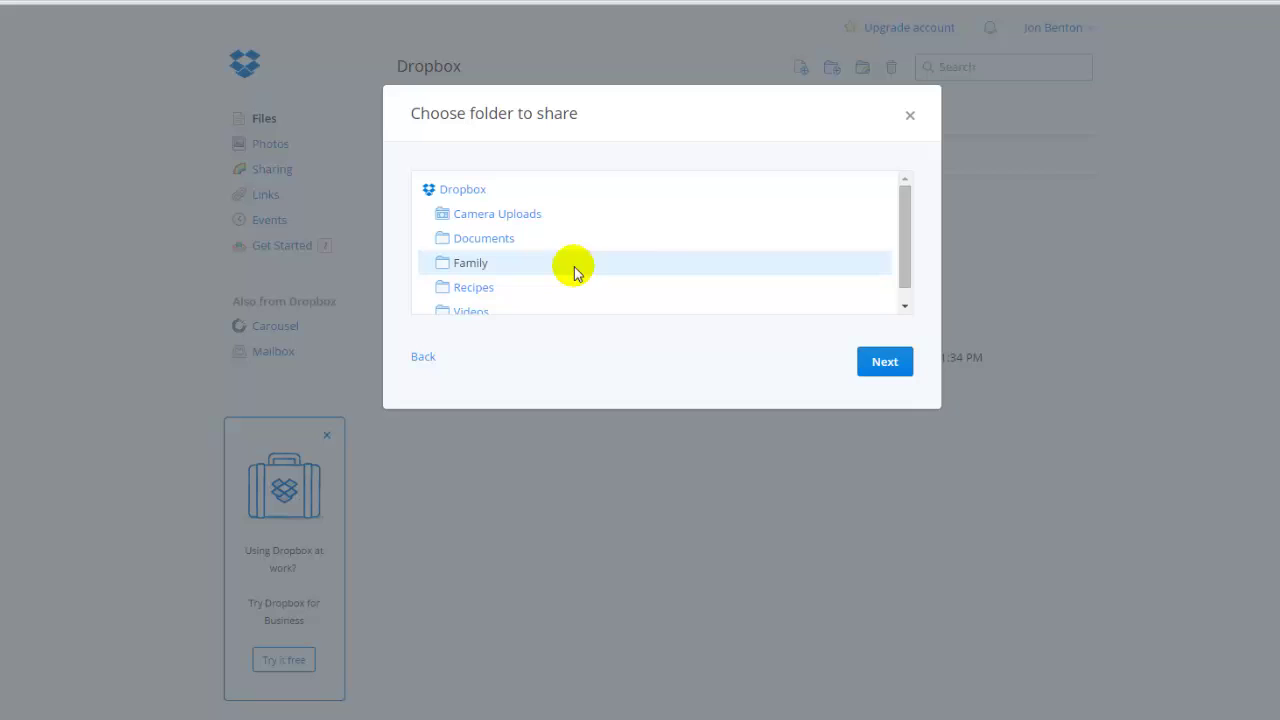
{"action": "left_click", "coordinate": [888, 366]}
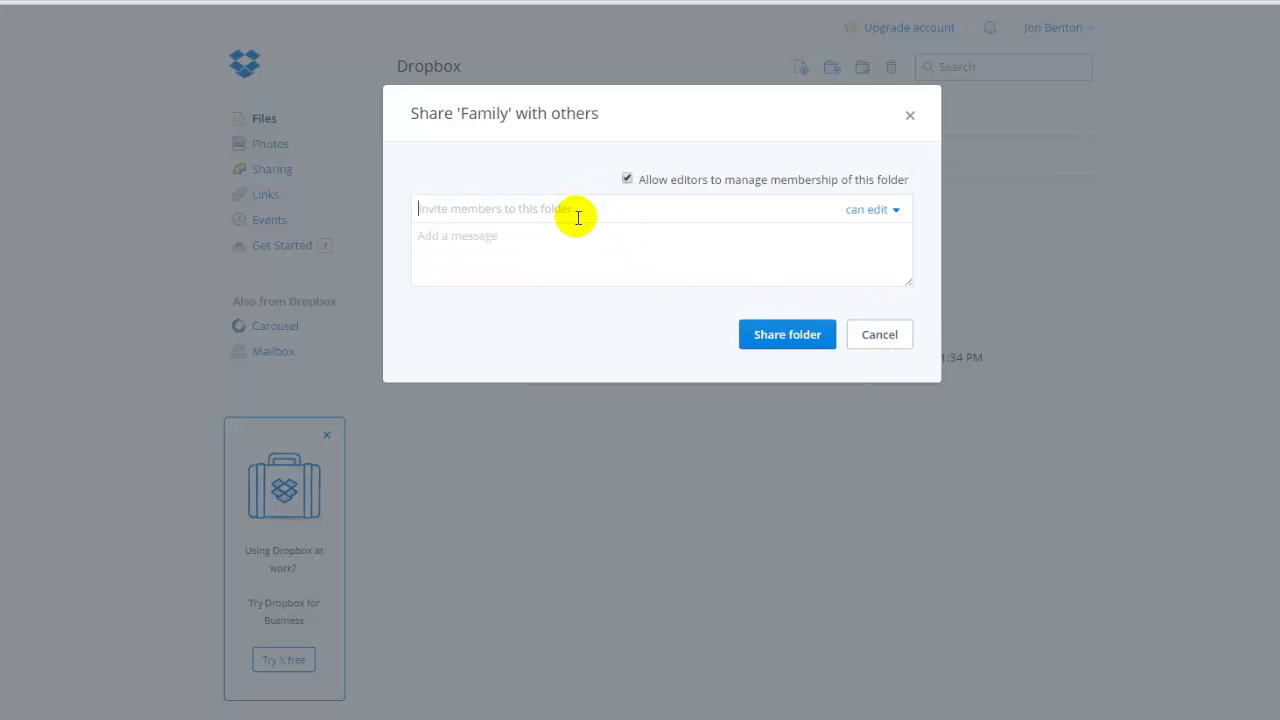
Invite the family member with 'can edit' and the note 'A folder for all of us to share pictures!'
{"action": "type", "text": "jon"}
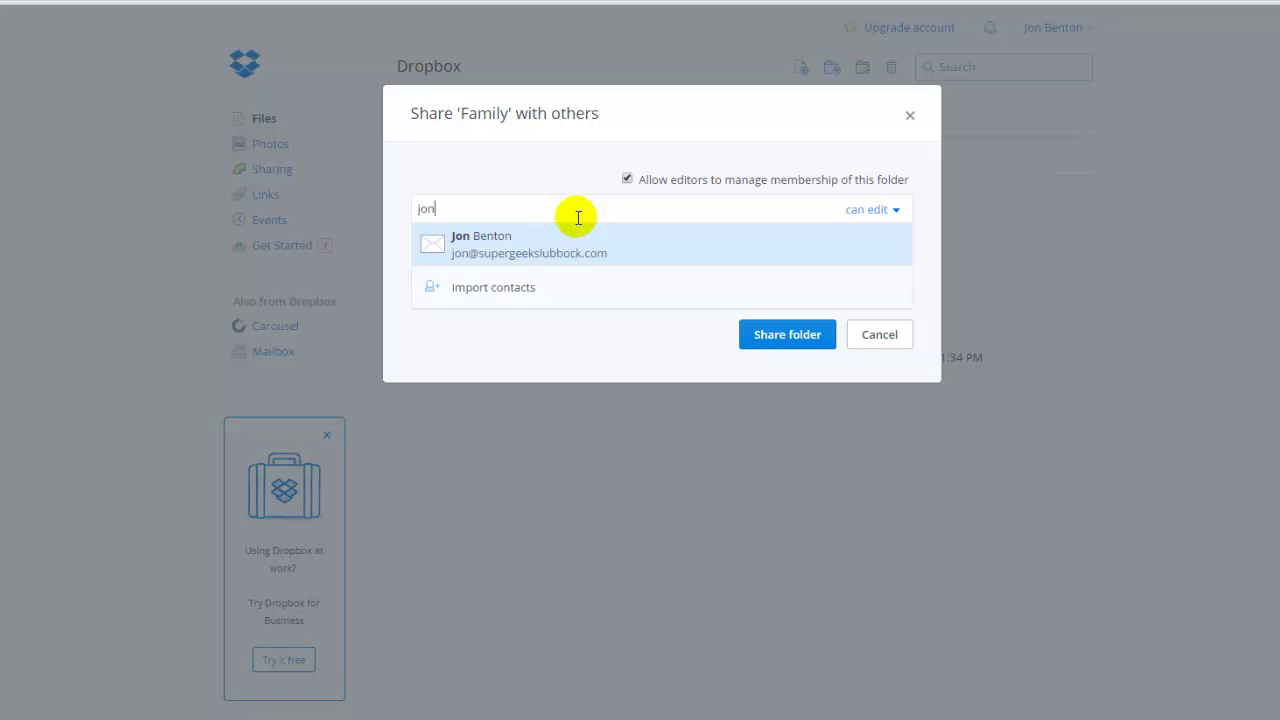
{"action": "left_click", "coordinate": [583, 248]}
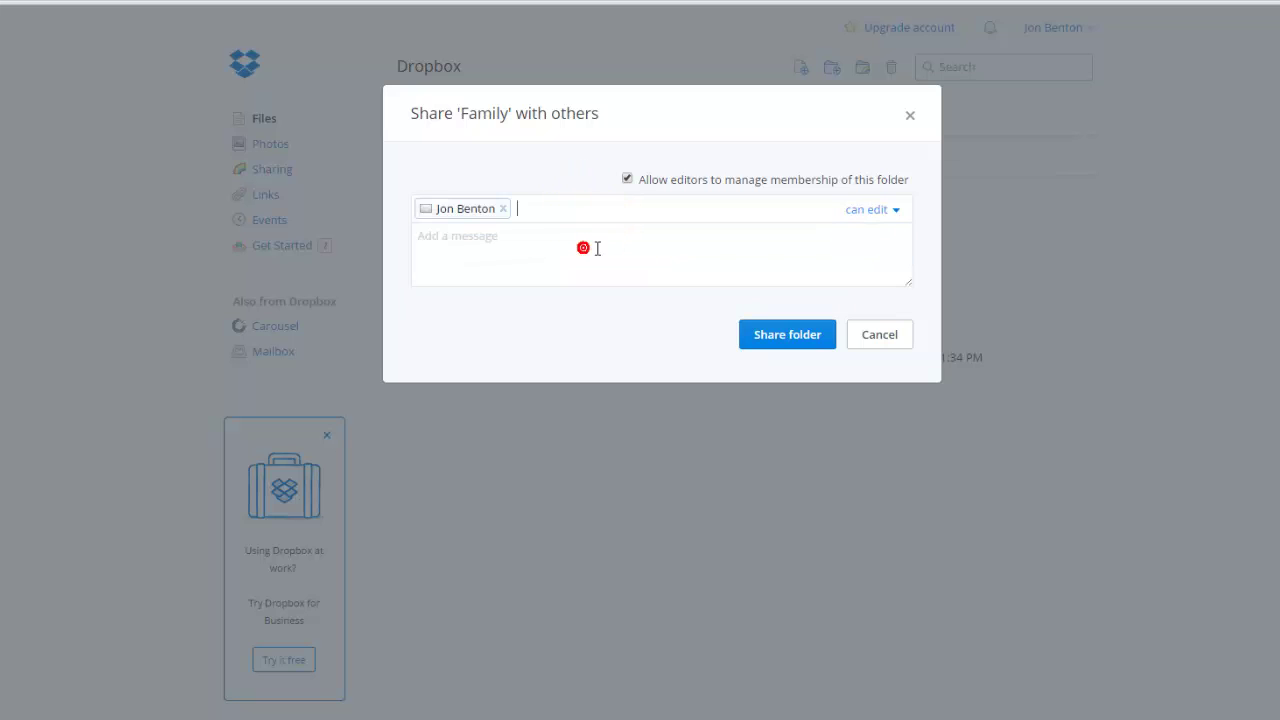
{"action": "left_click", "coordinate": [494, 265]}
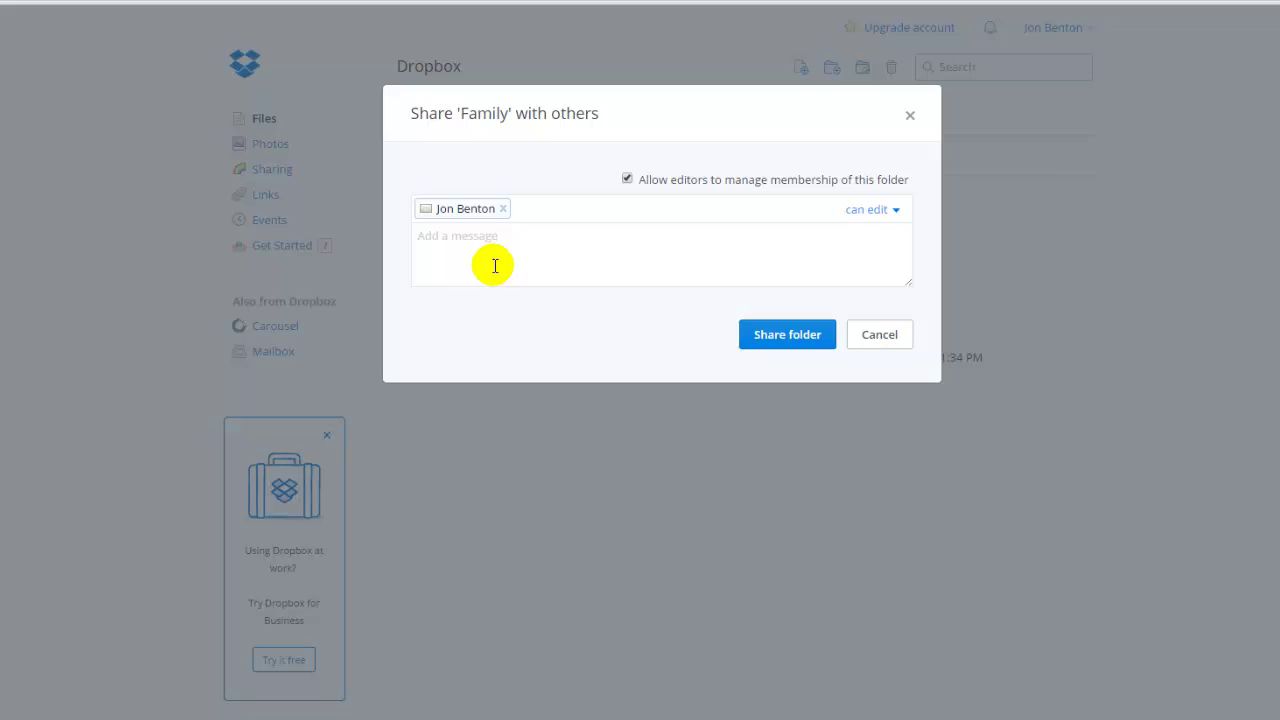
{"action": "type", "text": "A"}
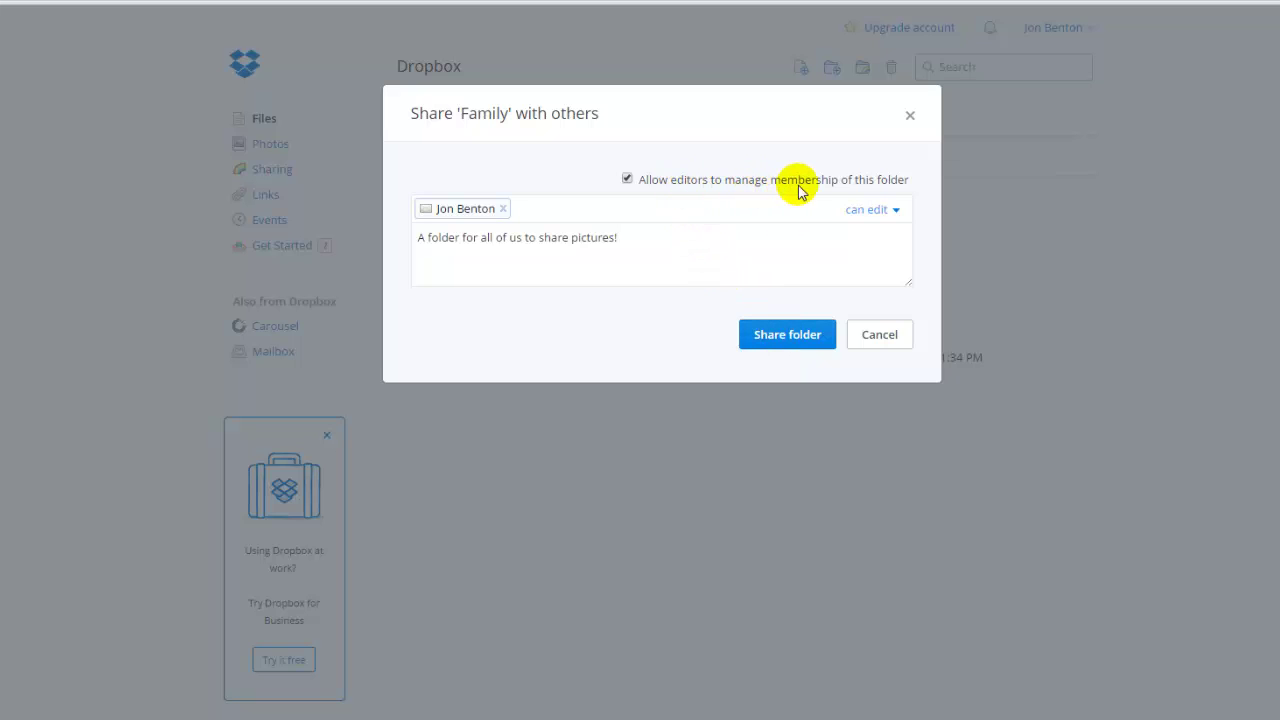
{"action": "left_click", "coordinate": [628, 177]}
{"action": "left_click", "coordinate": [628, 178]}
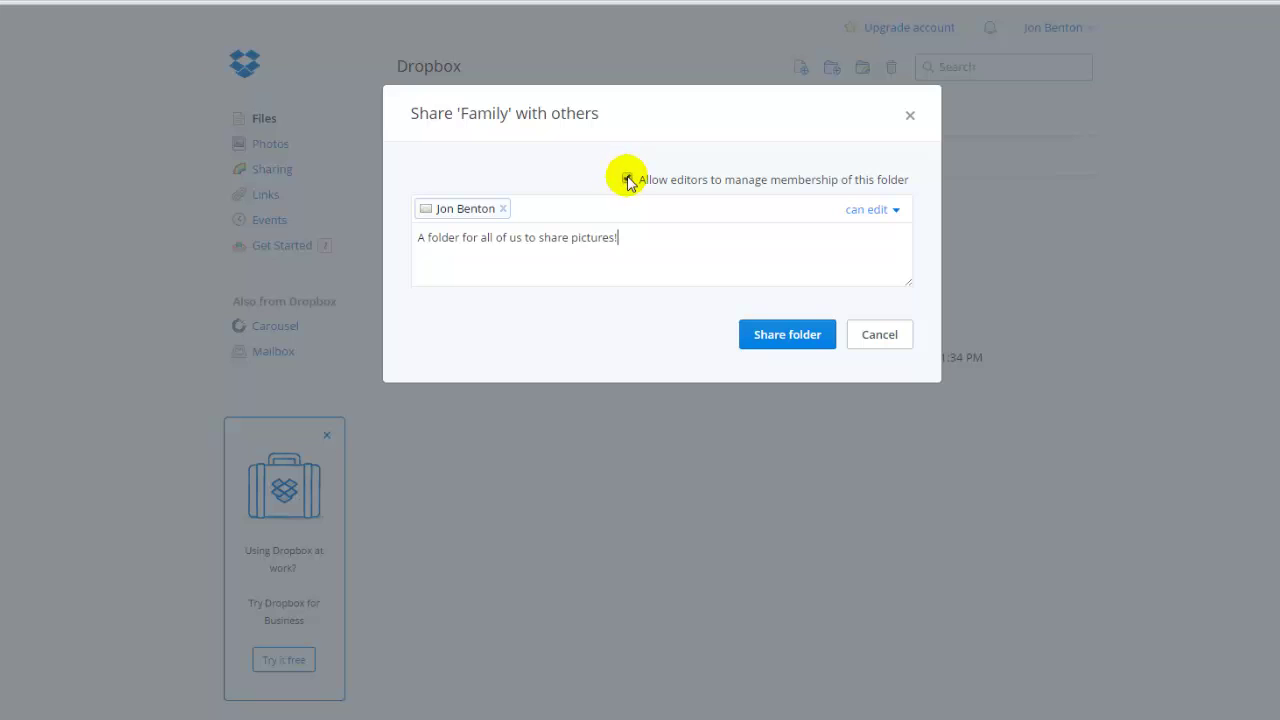
{"action": "left_click", "coordinate": [628, 178]}
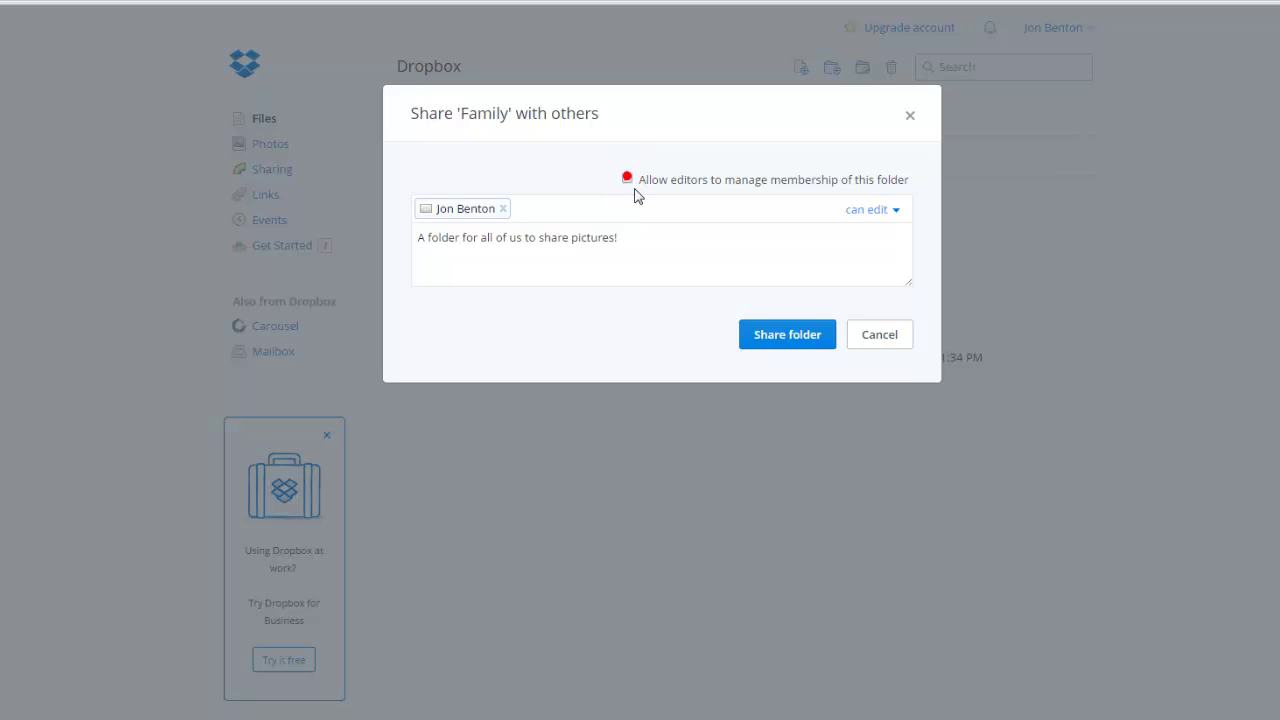
{"action": "left_click", "coordinate": [871, 215]}
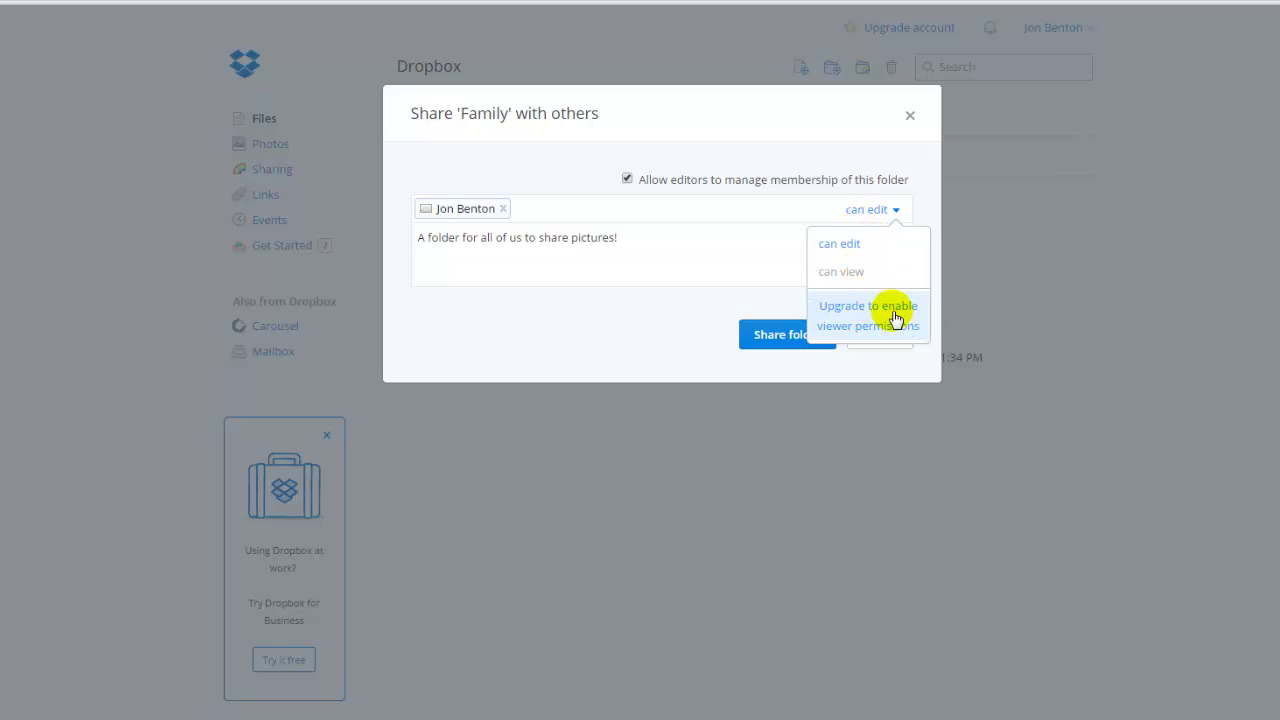
{"action": "left_click", "coordinate": [658, 318]}
{"action": "left_click", "coordinate": [768, 340]}
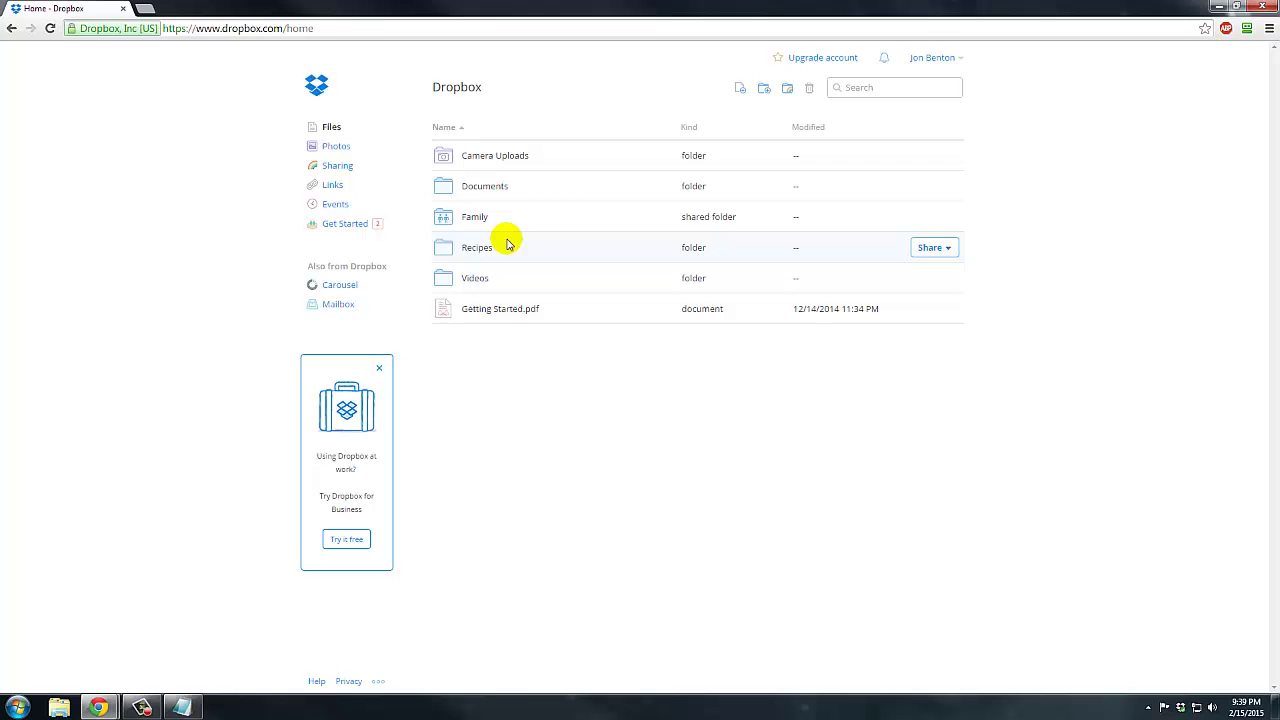
Close the Chrome window once Family shows as a shared folder
{"action": "left_click", "coordinate": [1219, 6]}
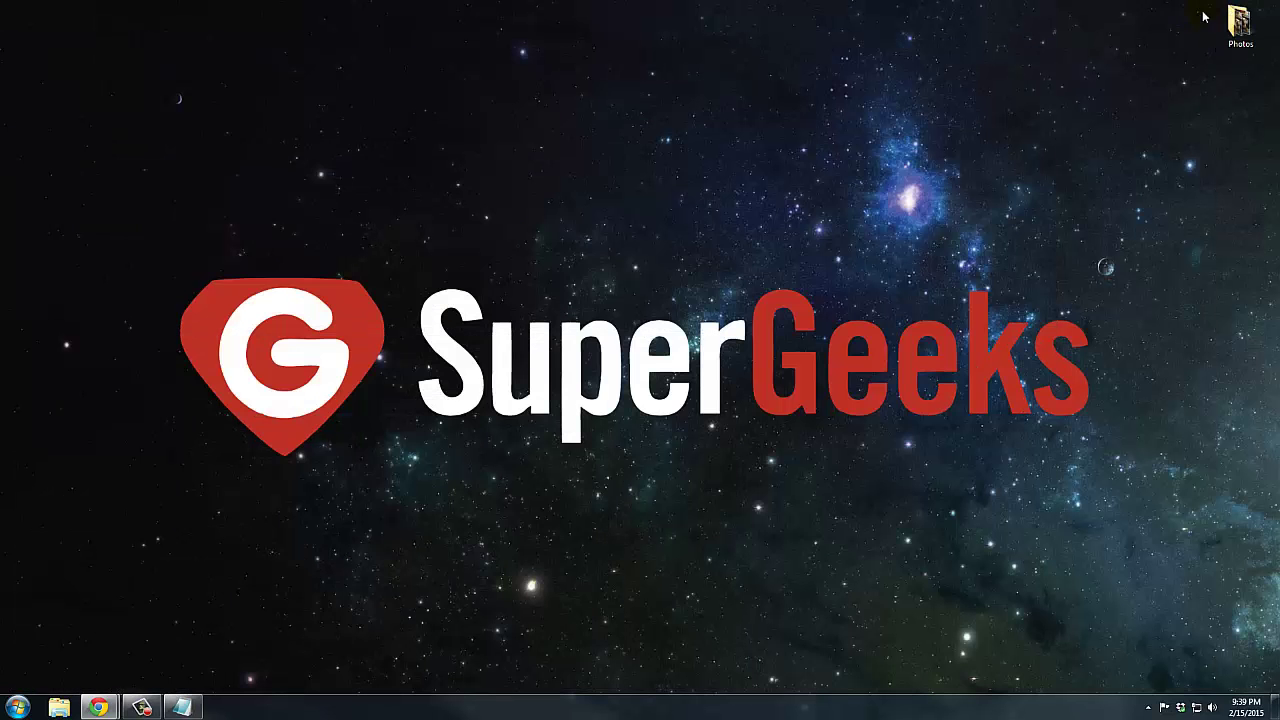
Open the local Family folder inside the Dropbox folder in Explorer
{"action": "double_click", "coordinate": [1180, 707]}
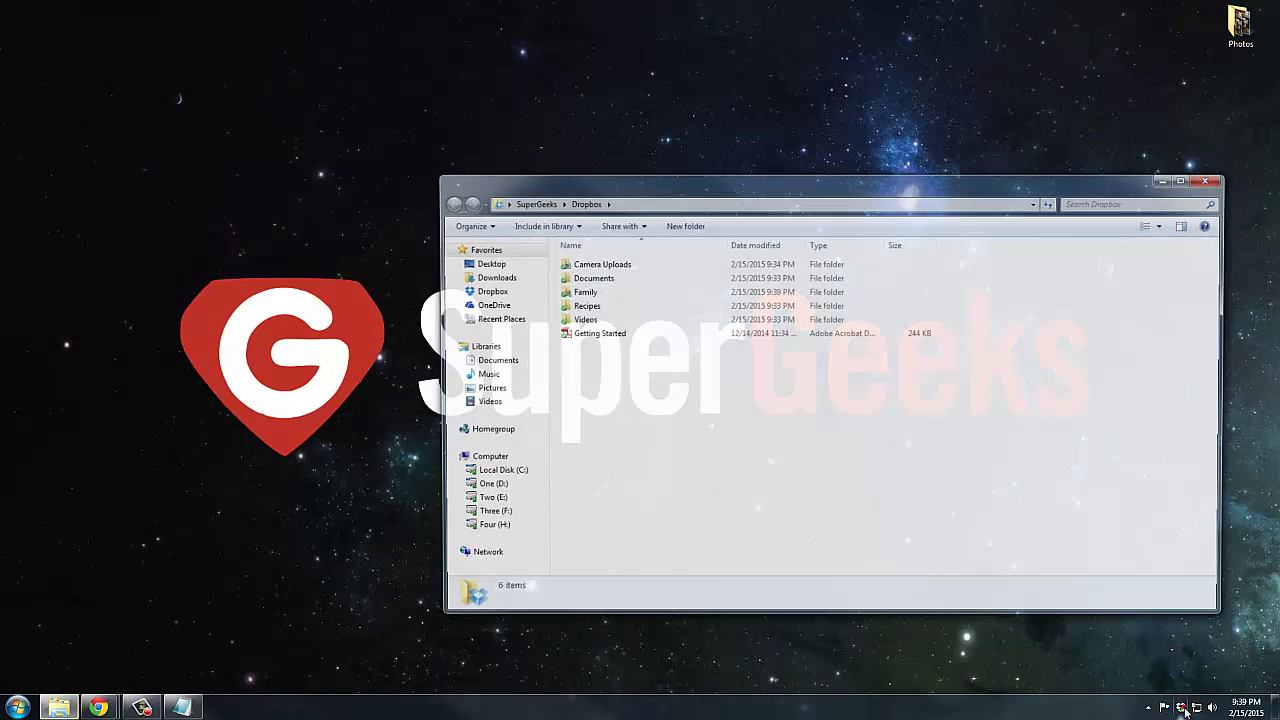
{"action": "double_click", "coordinate": [580, 291]}
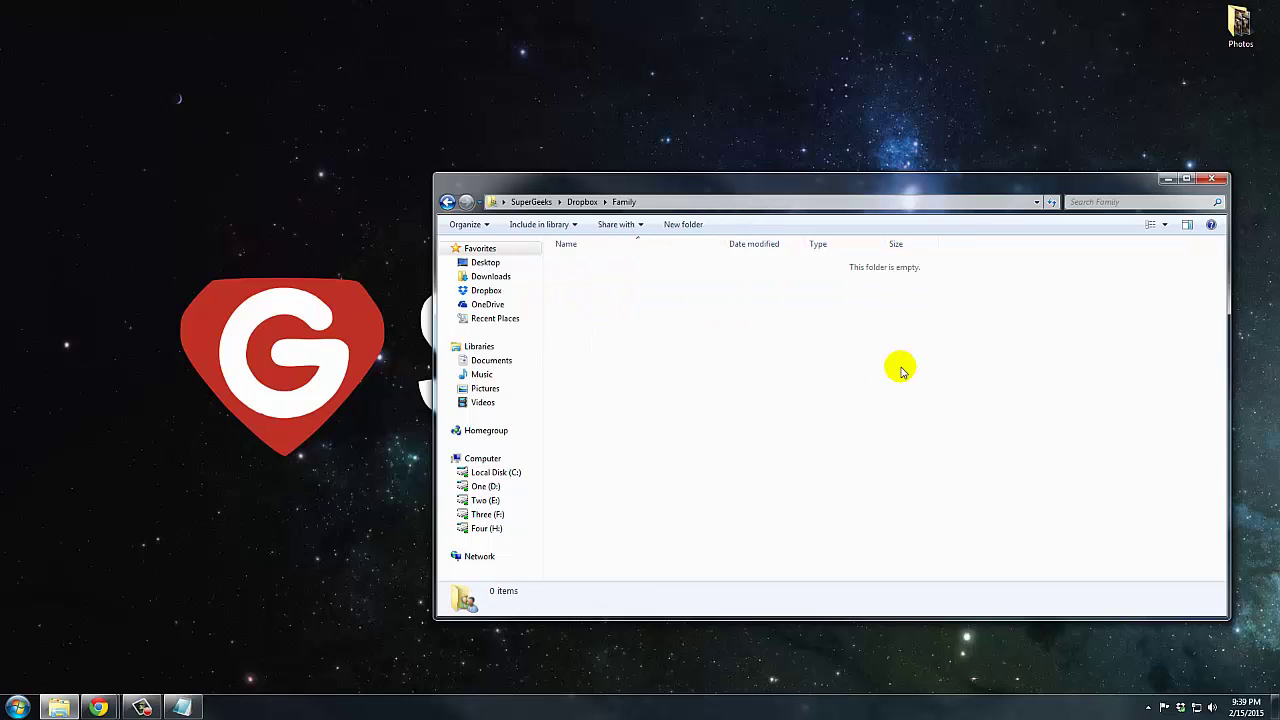
{"action": "left_click_drag", "start_coordinate": [829, 186], "coordinate": [712, 125]}
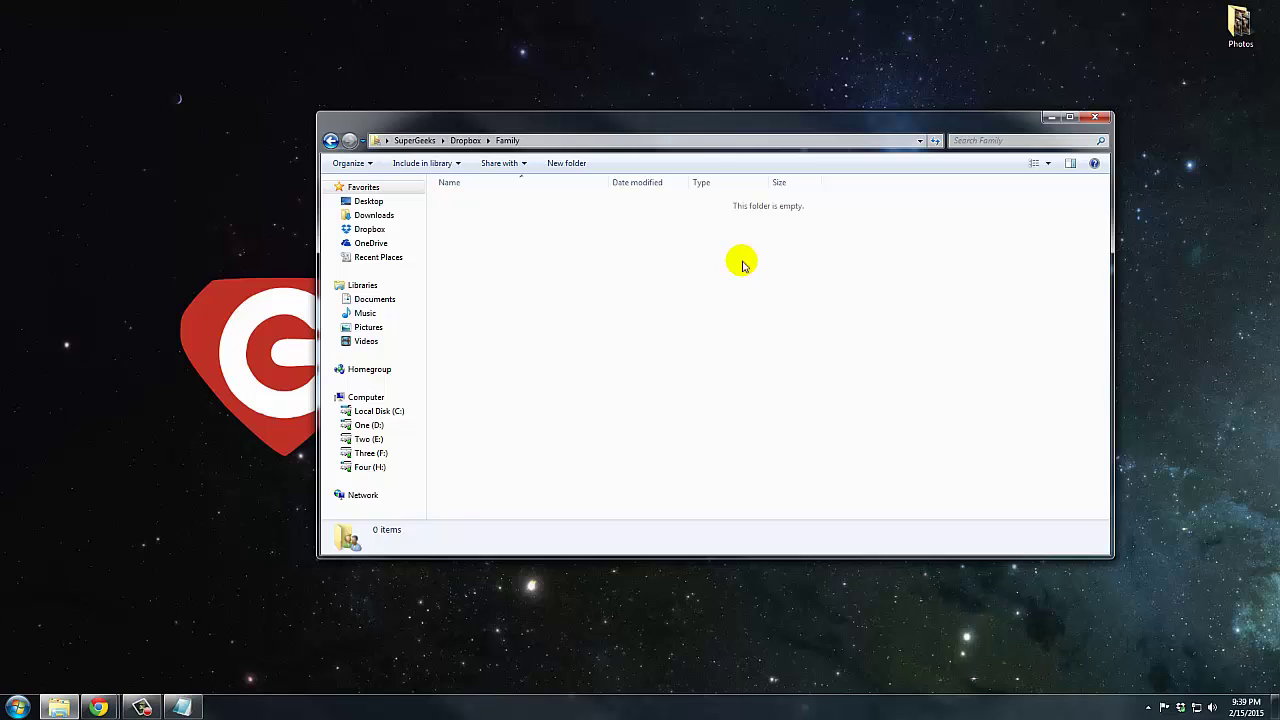
Create an empty text file named New Text Document in the Family folder
{"action": "right_click", "coordinate": [742, 265]}
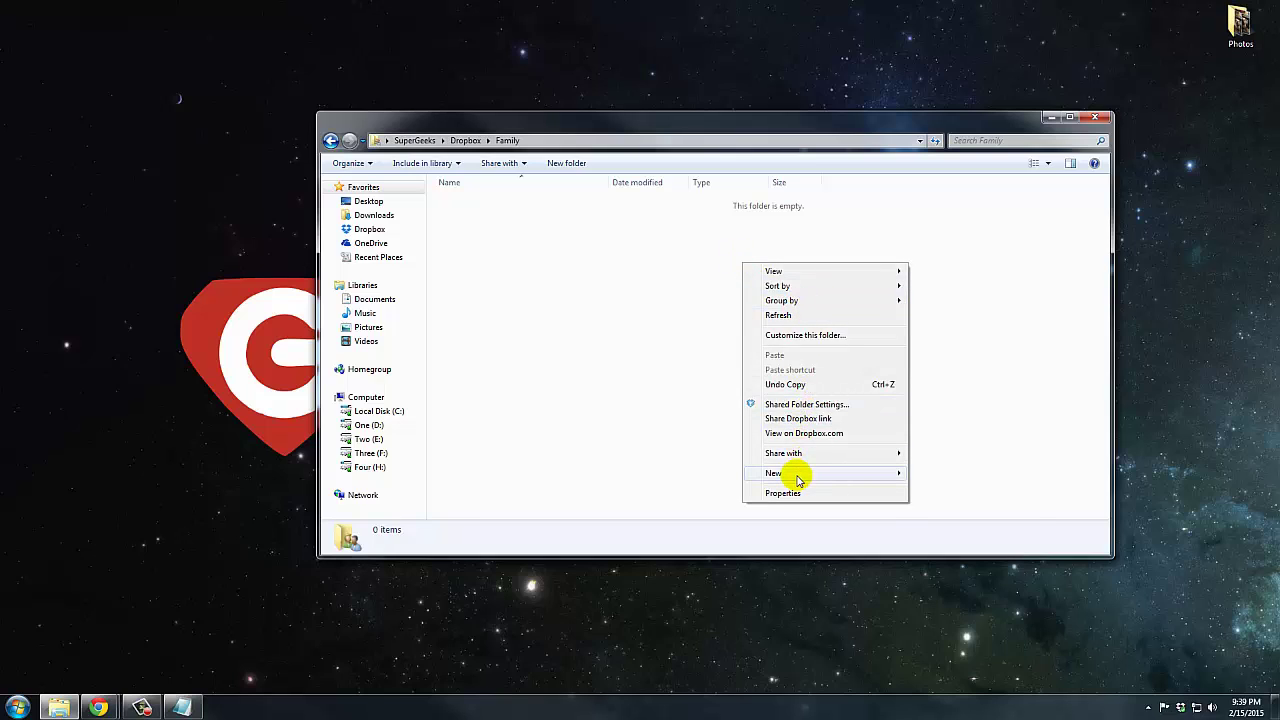
{"action": "mouse_move", "coordinate": [894, 473]}
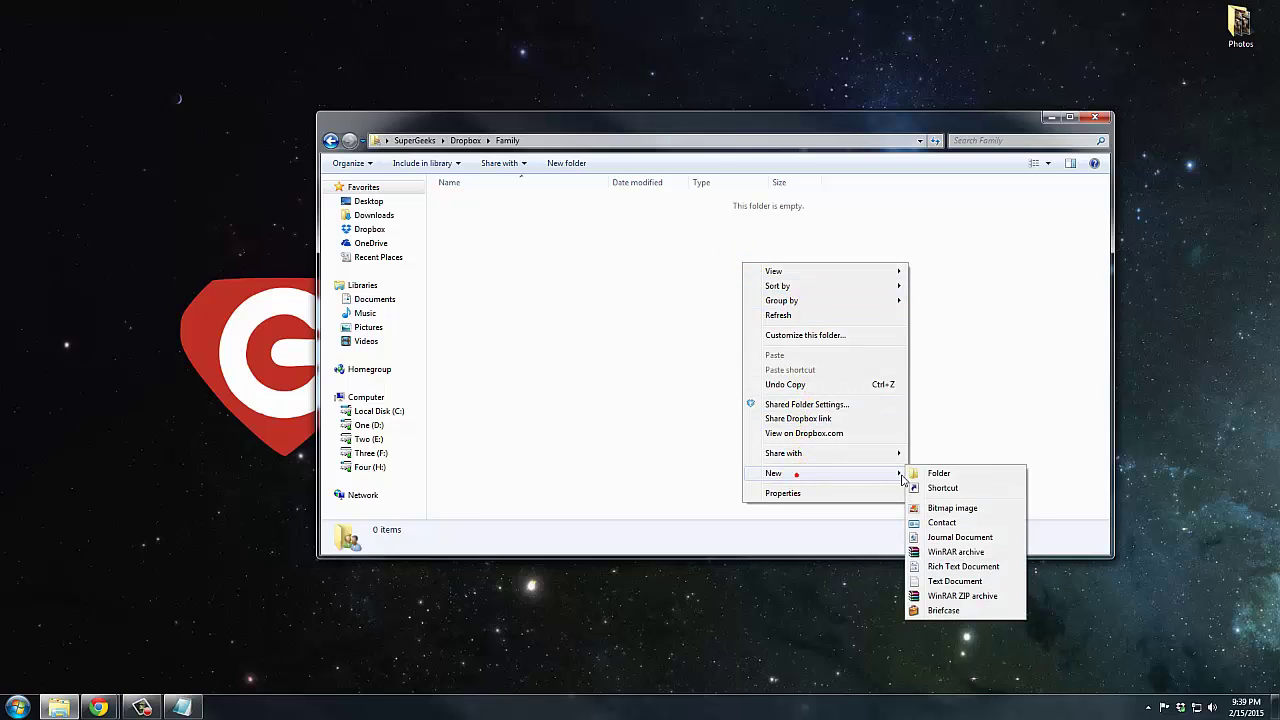
{"action": "left_click", "coordinate": [952, 581]}
{"action": "left_click", "coordinate": [651, 354]}
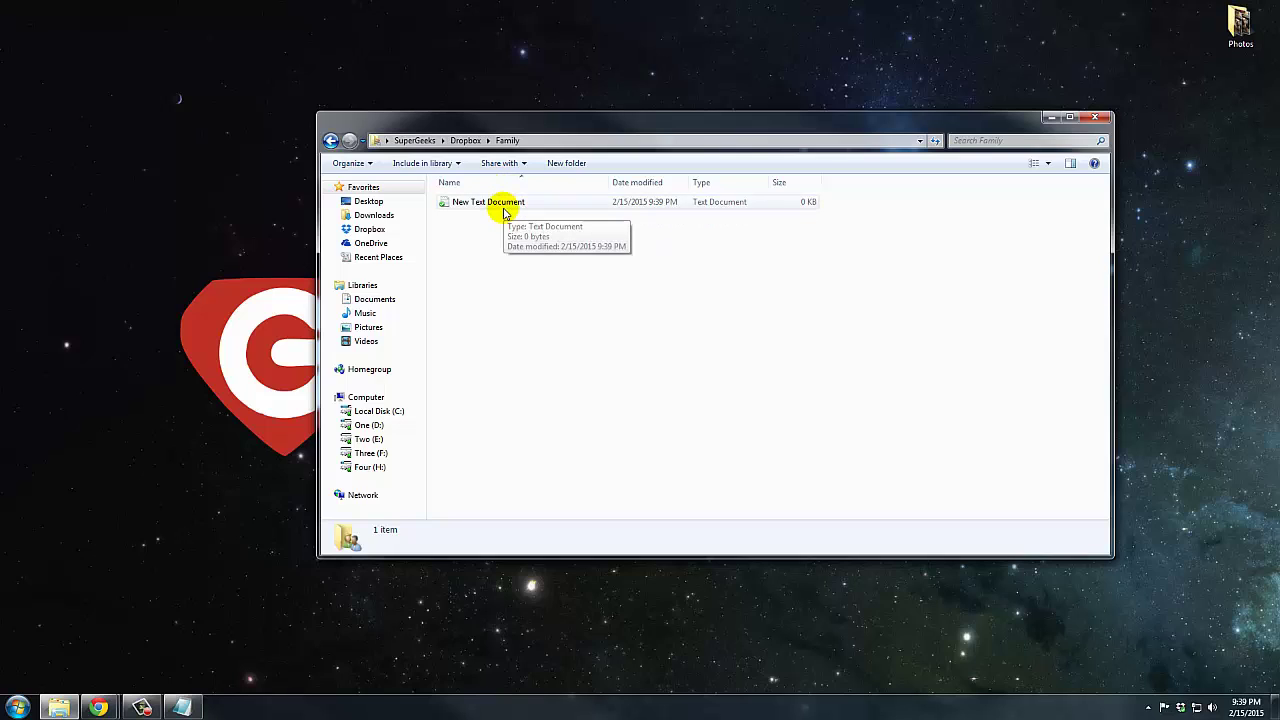
{"action": "left_click", "coordinate": [525, 206]}
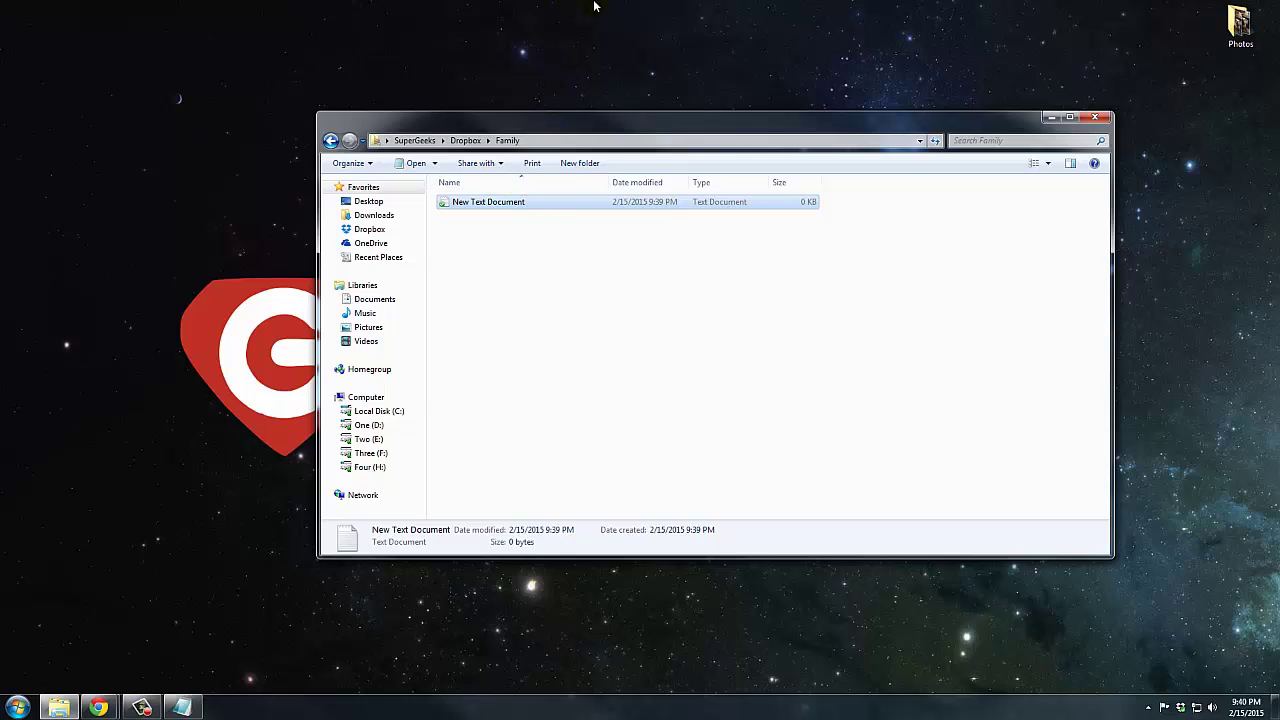
{"action": "left_click", "coordinate": [643, 170]}
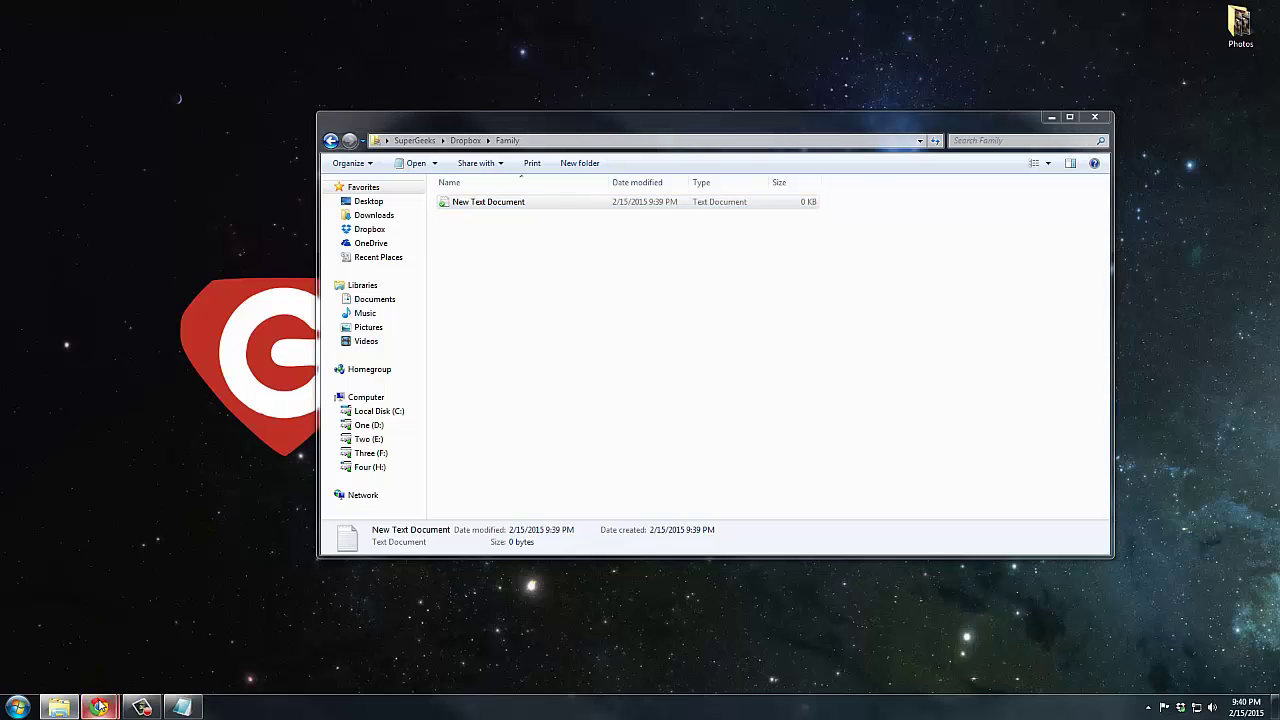
Delete New Text Document from the local Family folder to the Recycle Bin
{"action": "mouse_move", "coordinate": [98, 707]}
{"action": "left_click", "coordinate": [183, 592]}
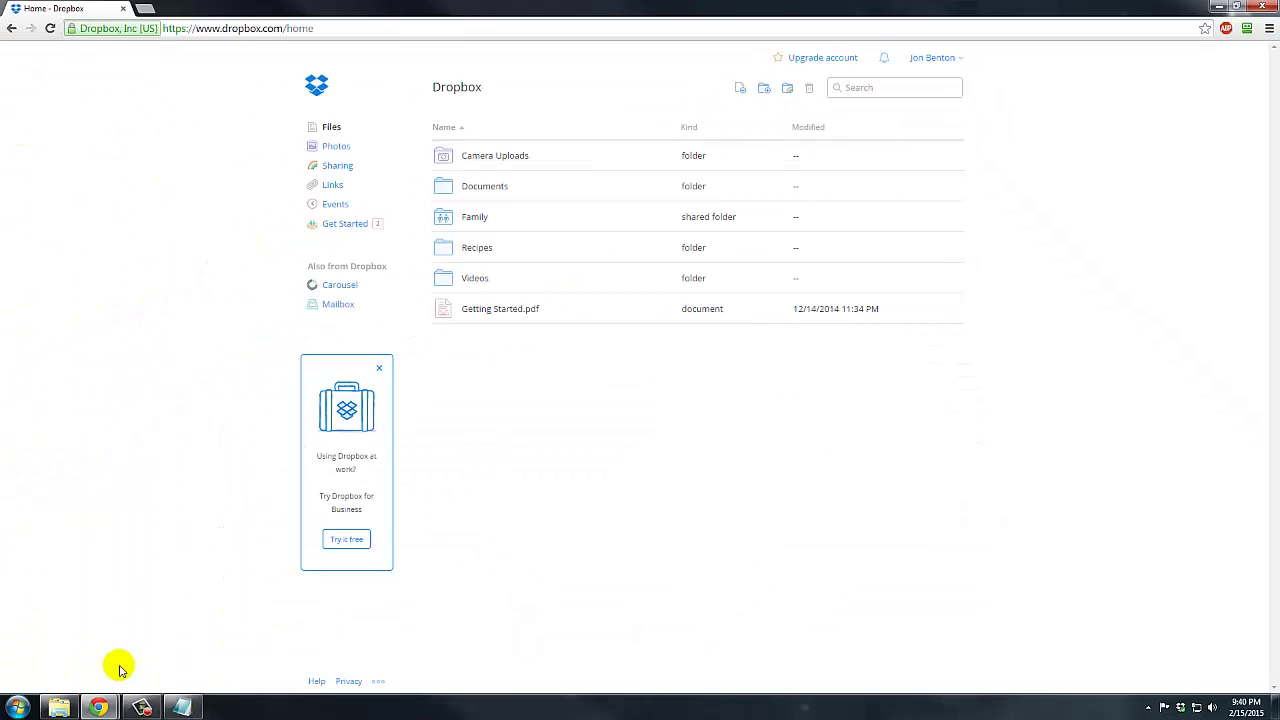
{"action": "left_click", "coordinate": [68, 707]}
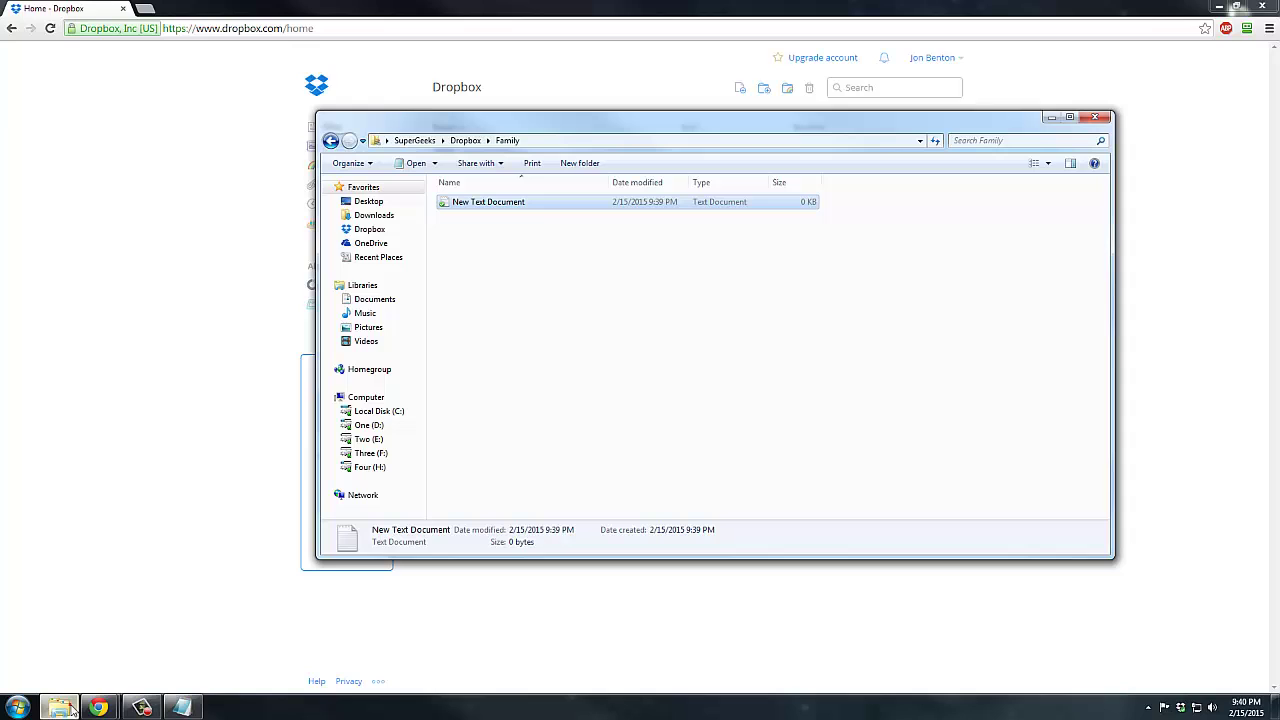
{"action": "left_click", "coordinate": [530, 230]}
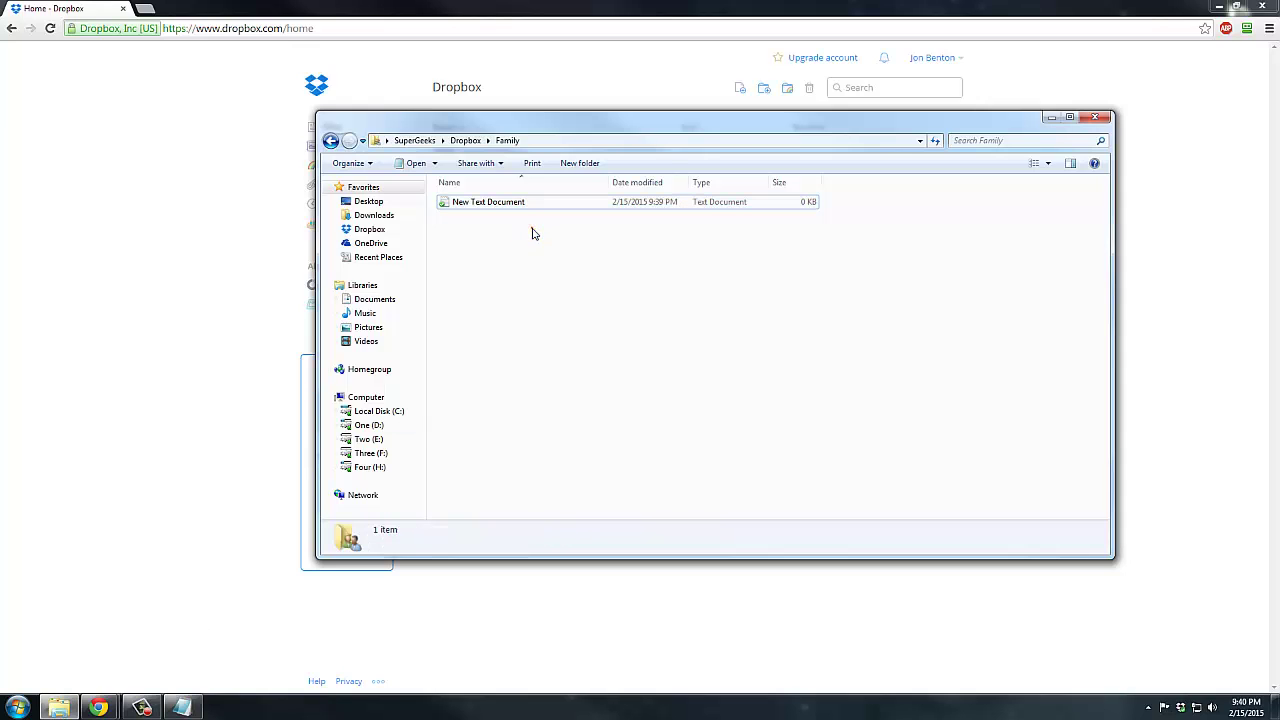
{"action": "left_click", "coordinate": [457, 201]}
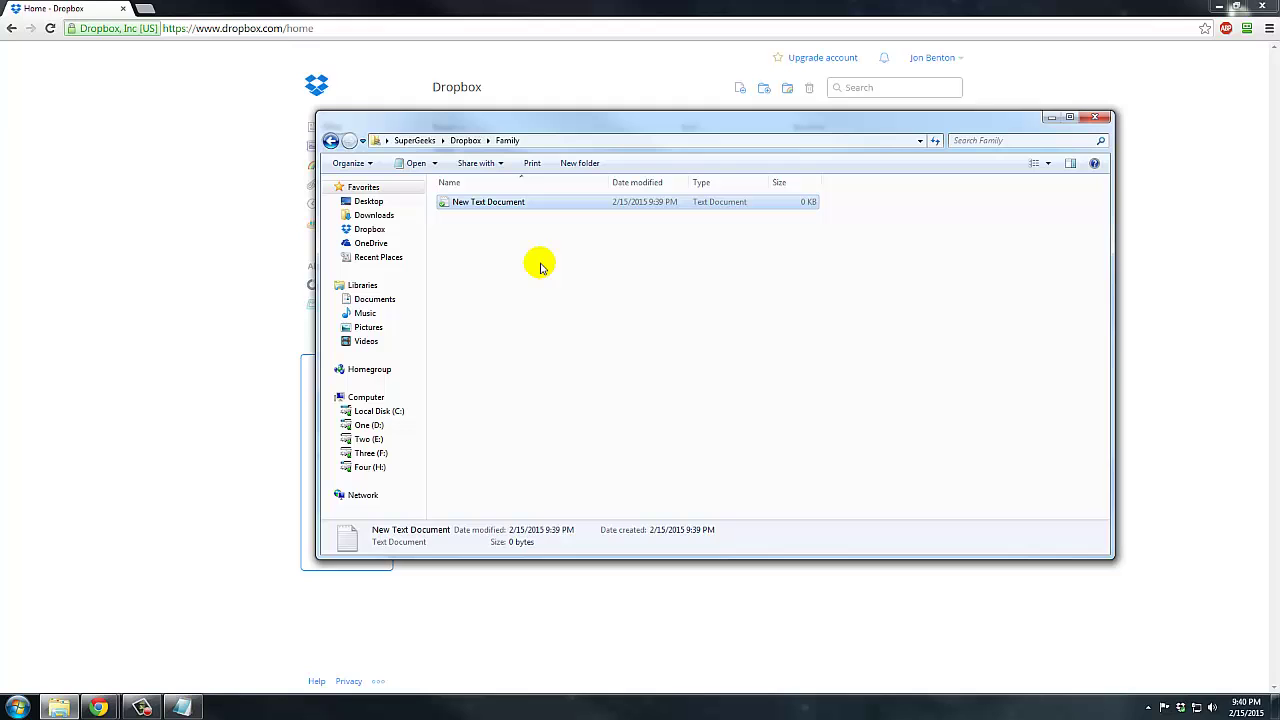
{"action": "key", "text": "Delete"}
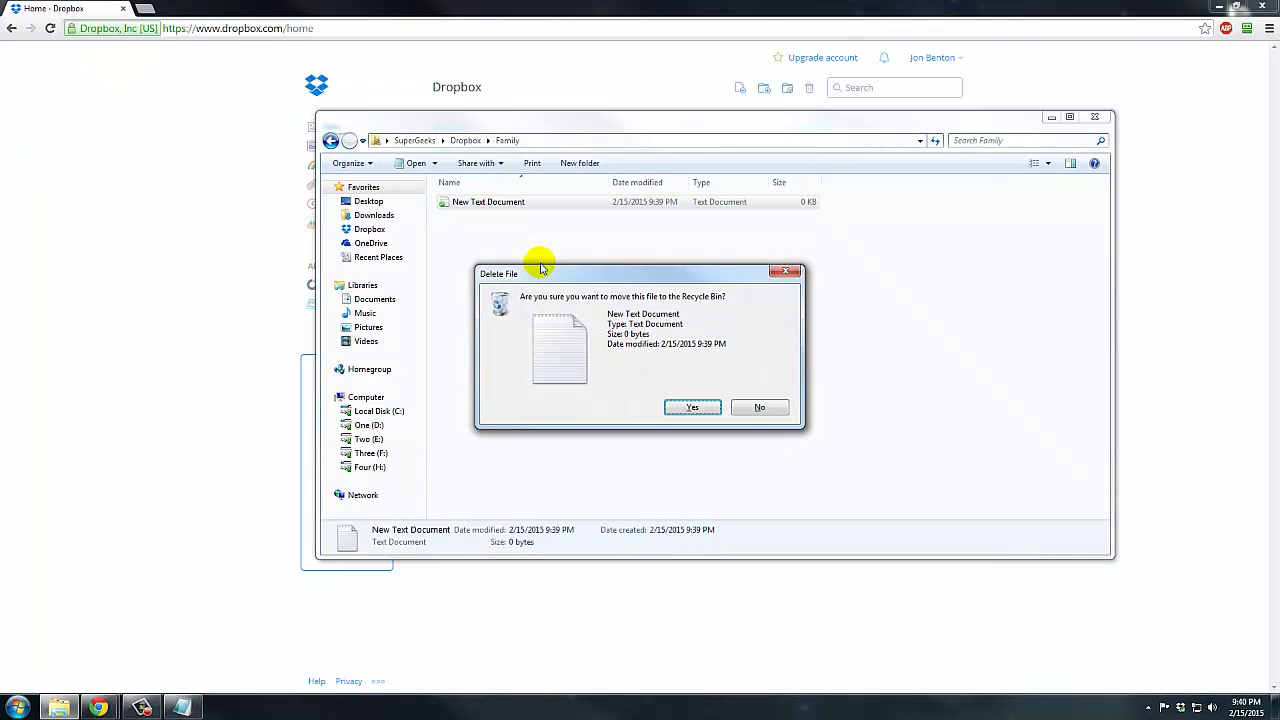
{"action": "left_click", "coordinate": [690, 408]}
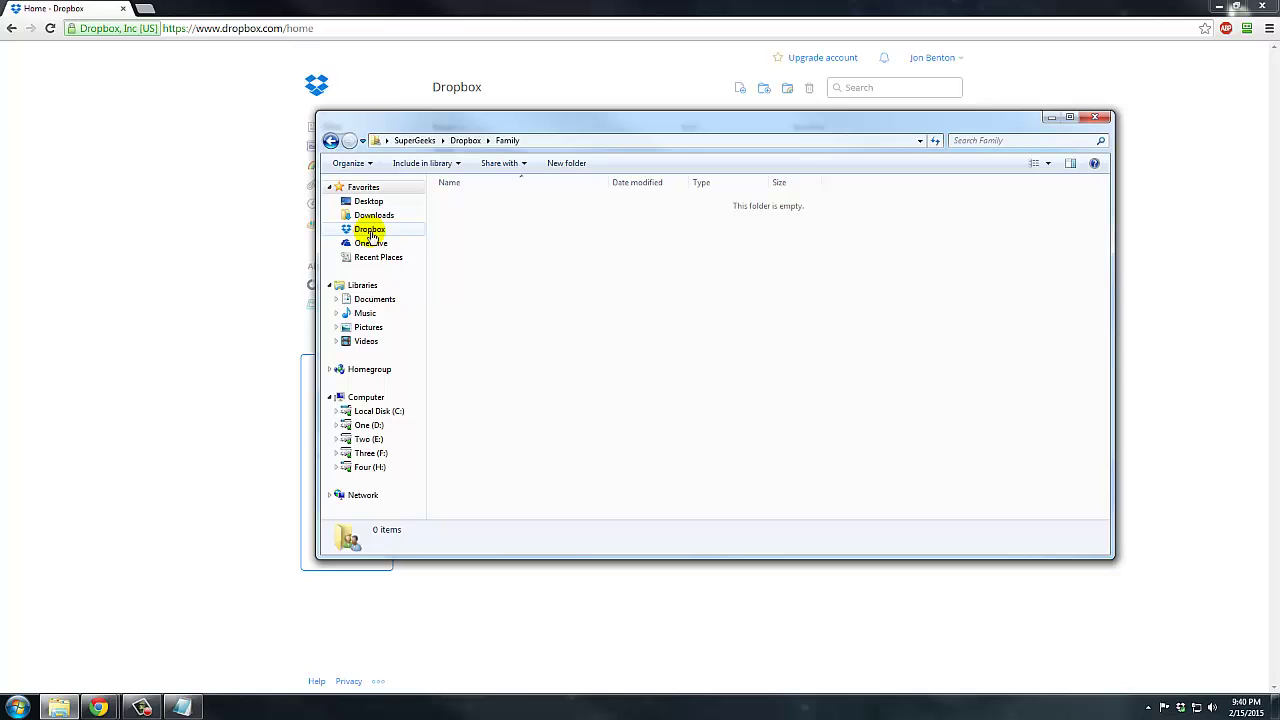
Open Very Important Document from the local Documents folder in Notepad
{"action": "left_click", "coordinate": [370, 230]}
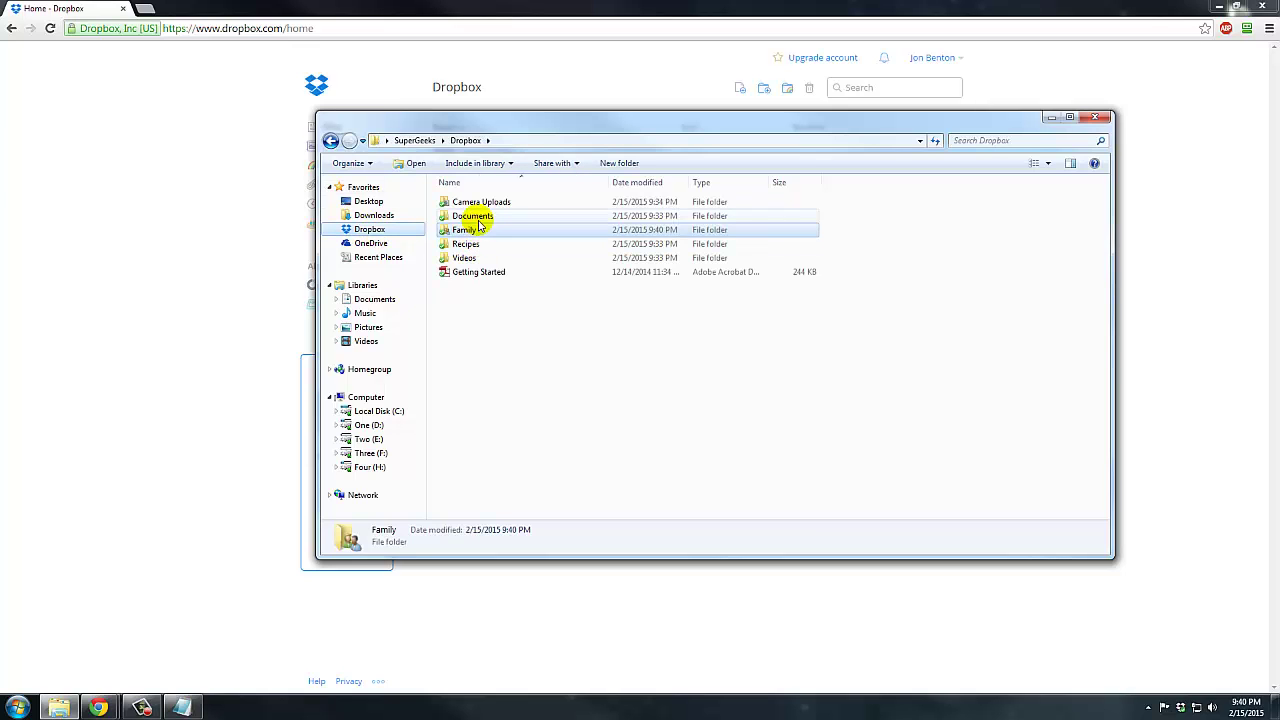
{"action": "double_click", "coordinate": [476, 217]}
{"action": "left_click", "coordinate": [506, 204]}
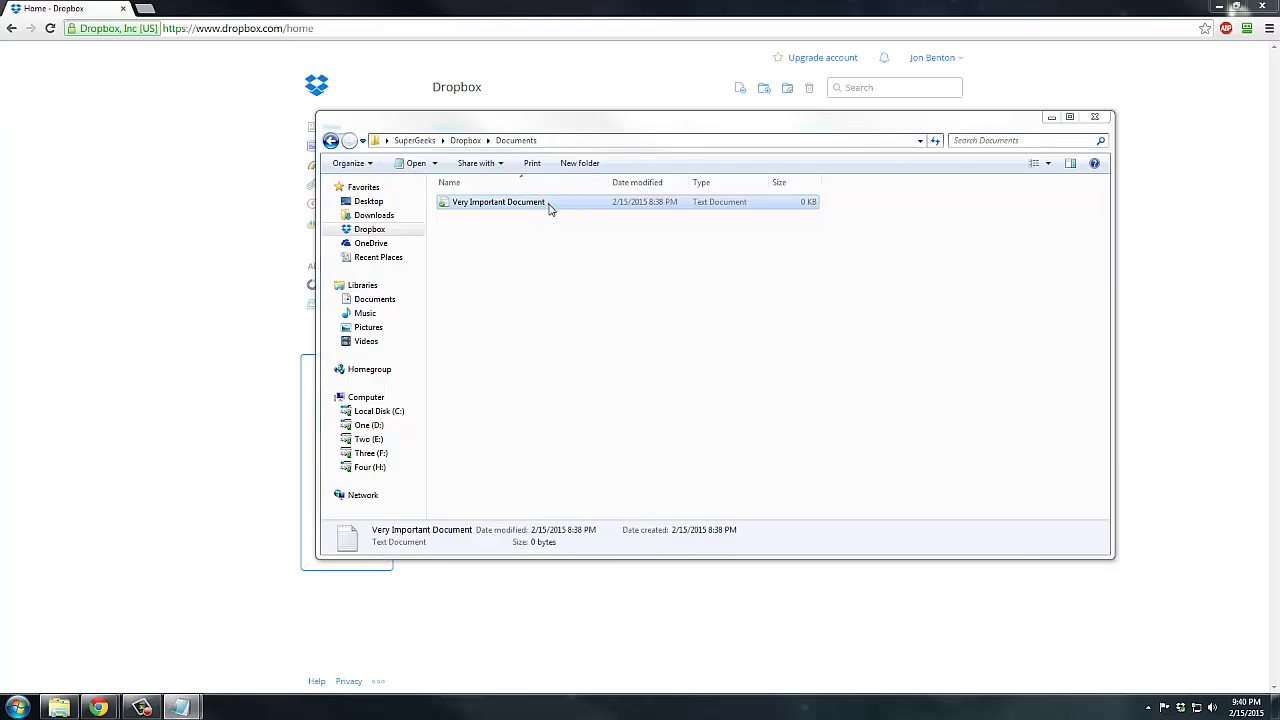
{"action": "left_click_drag", "start_coordinate": [548, 205], "coordinate": [395, 212]}
{"action": "left_click_drag", "start_coordinate": [966, 80], "coordinate": [1006, 180]}
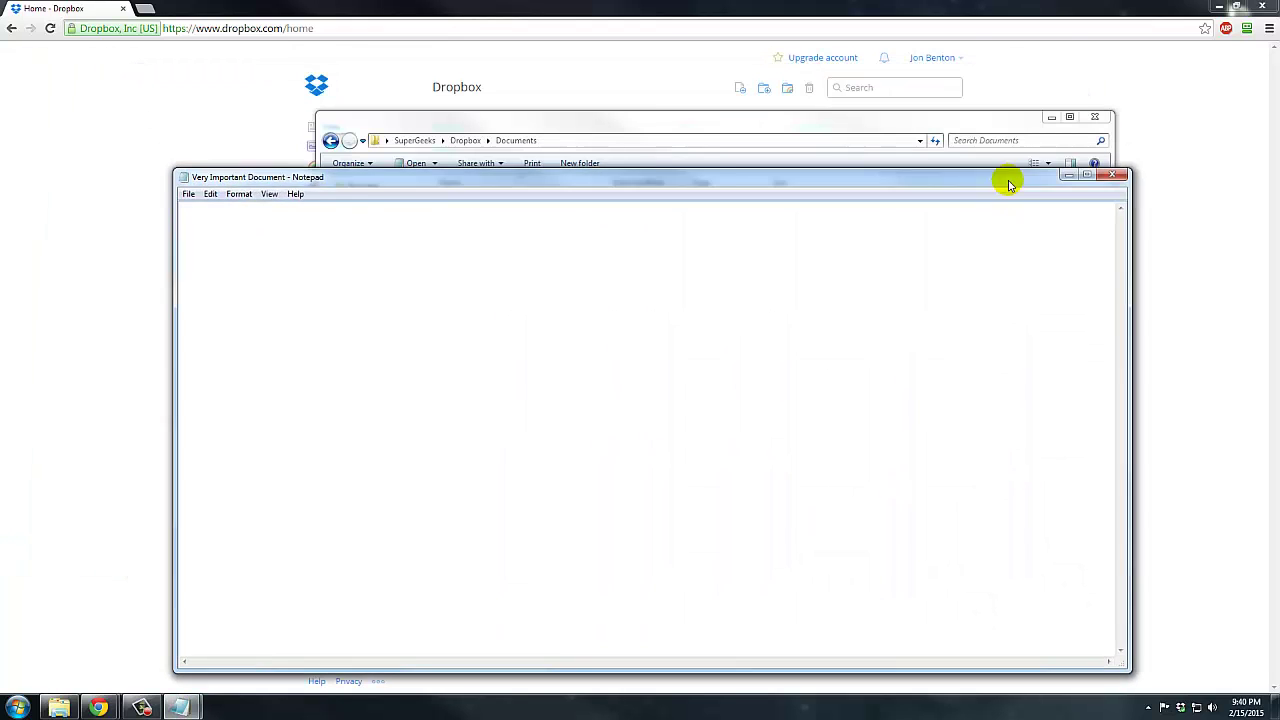
Change the text to 'I changed everything inside this document!', save, and close Notepad
{"action": "left_click", "coordinate": [803, 243]}
{"action": "type", "text": "I"}
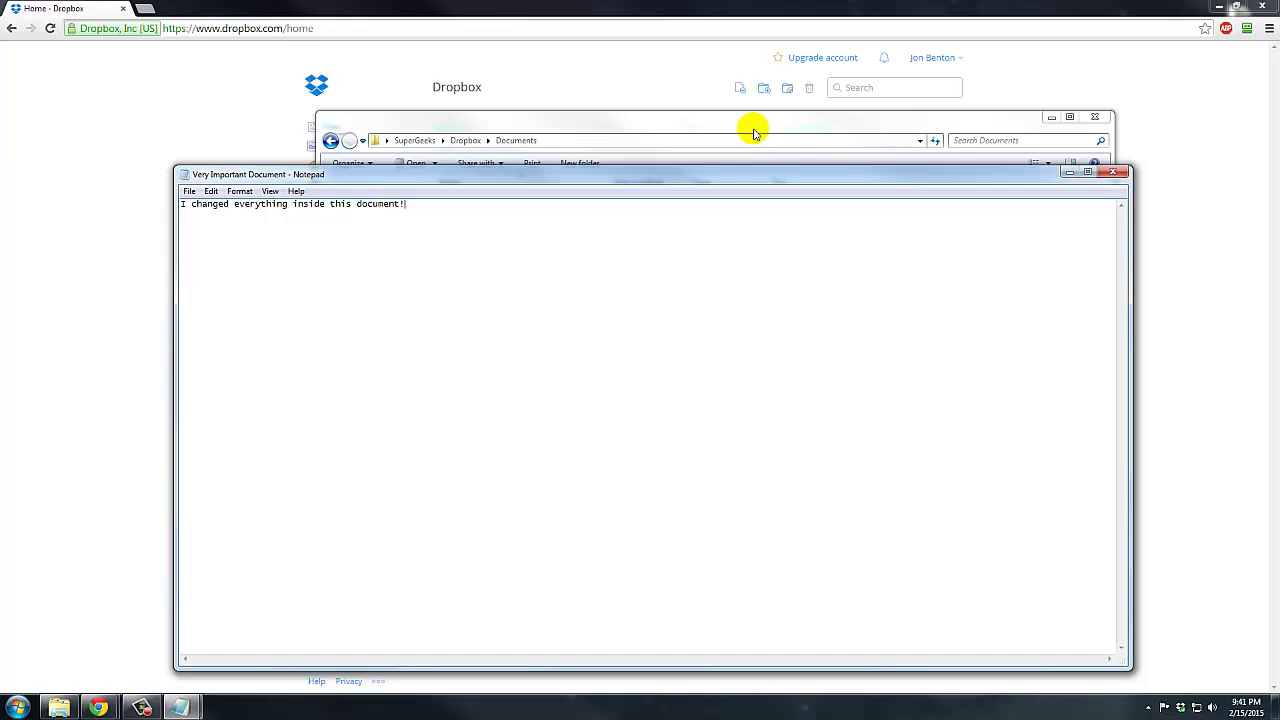
{"action": "left_click", "coordinate": [560, 252]}
{"action": "left_click", "coordinate": [189, 191]}
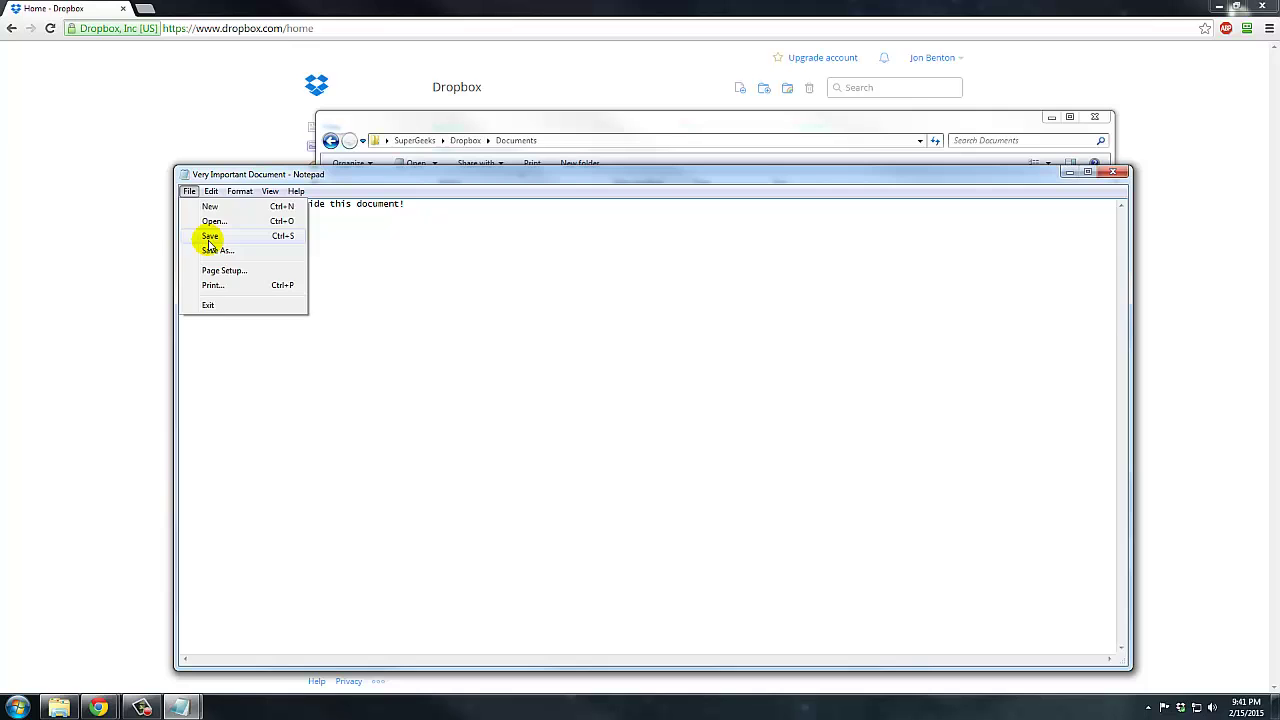
{"action": "left_click", "coordinate": [210, 237]}
{"action": "left_click", "coordinate": [1113, 172]}
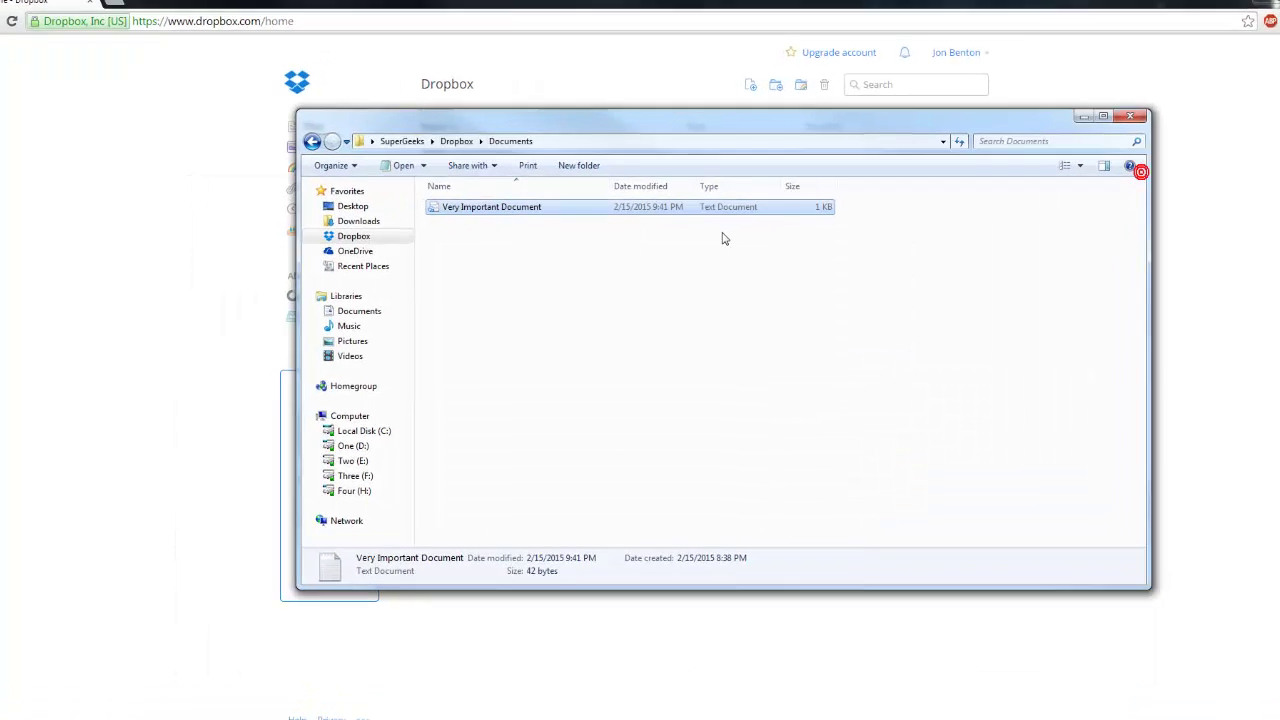
{"action": "left_click", "coordinate": [724, 238]}
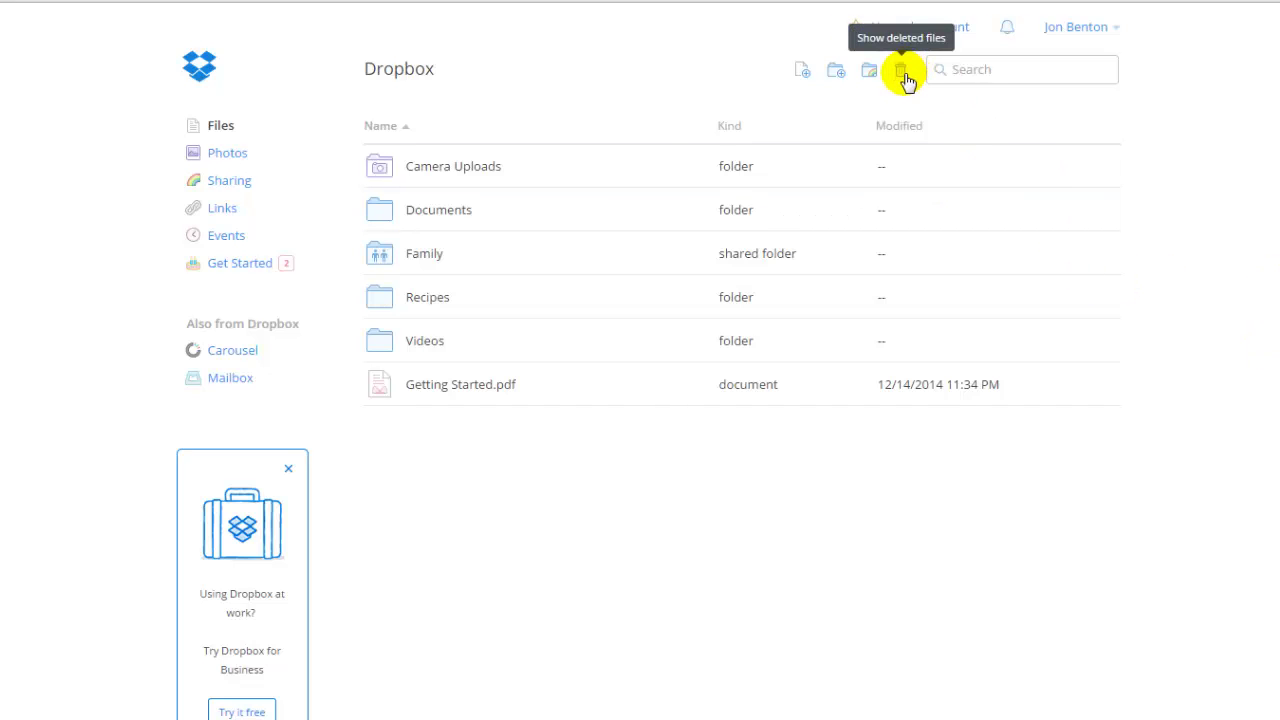
Show deleted files inside the Family shared folder to reveal New Text Document.txt
{"action": "left_click", "coordinate": [903, 74]}
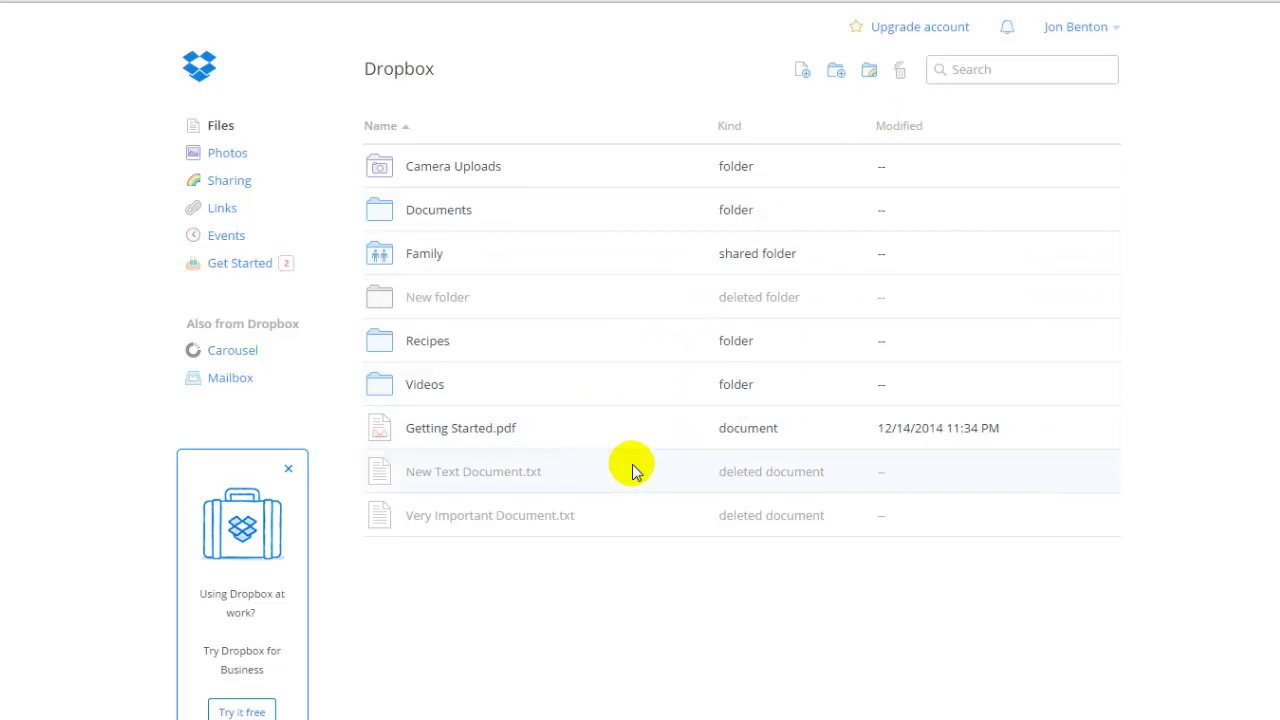
{"action": "left_click", "coordinate": [421, 256]}
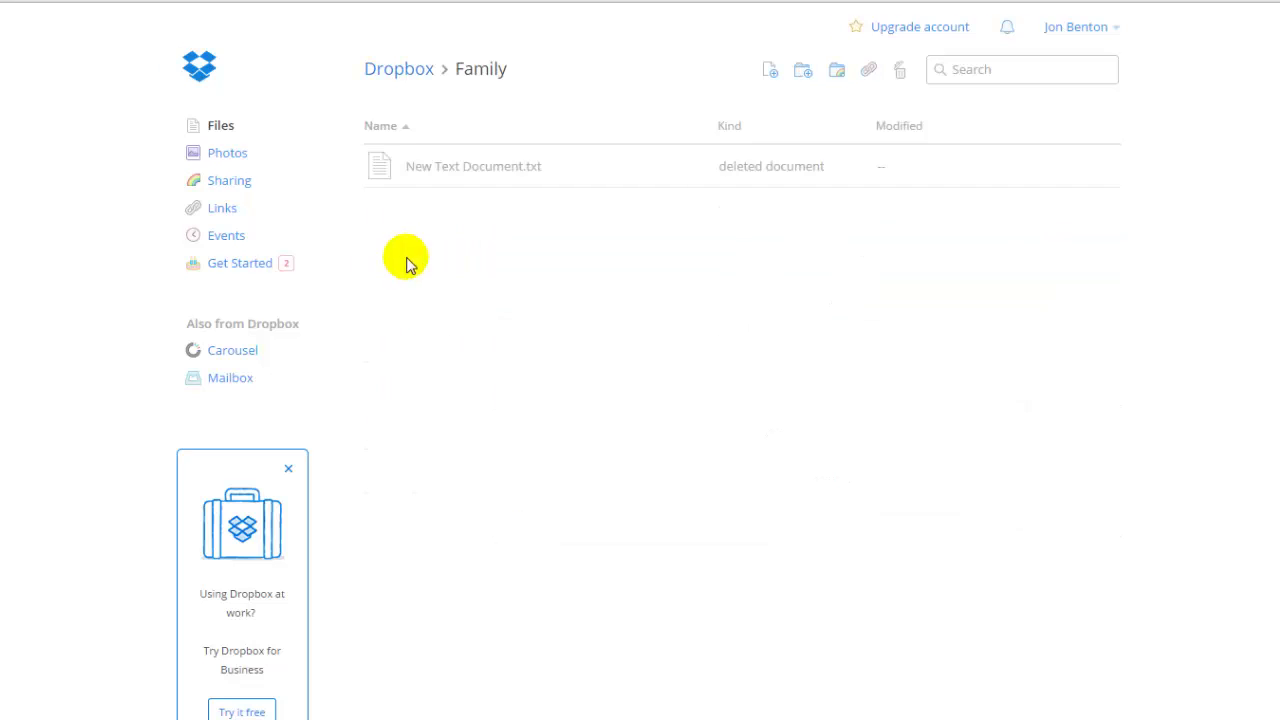
{"action": "left_click", "coordinate": [901, 74]}
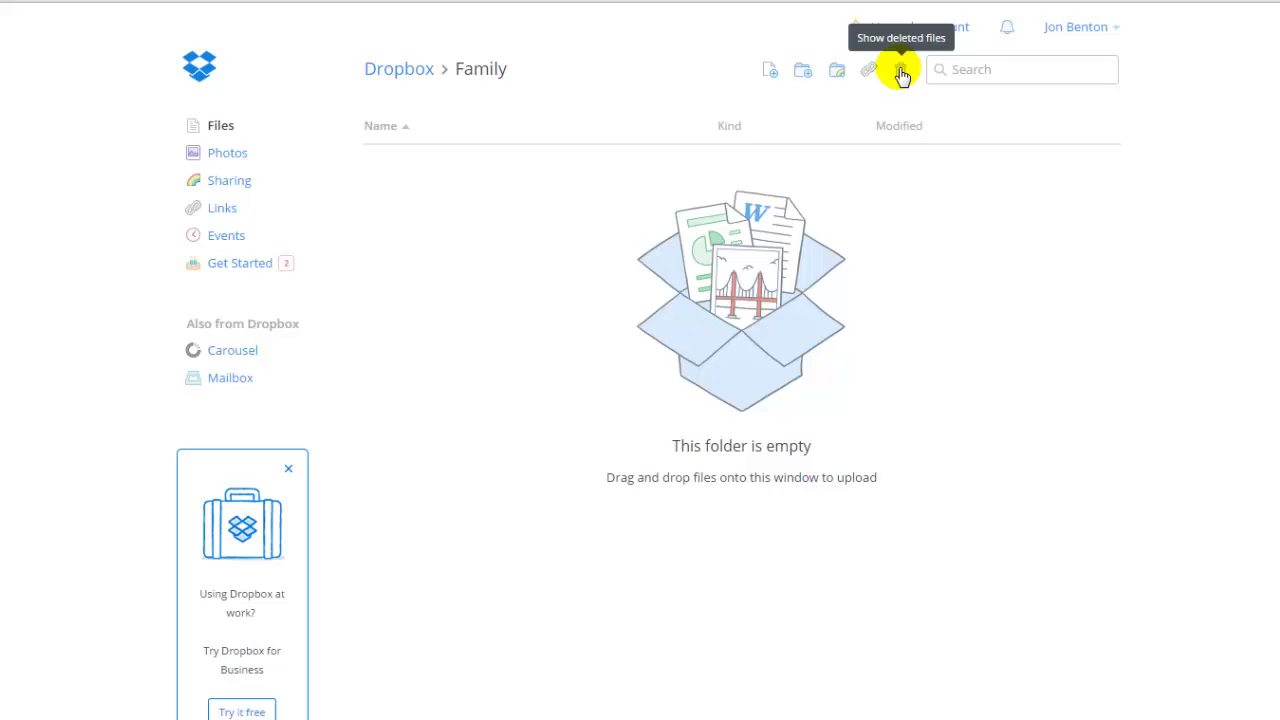
{"action": "left_click", "coordinate": [901, 72]}
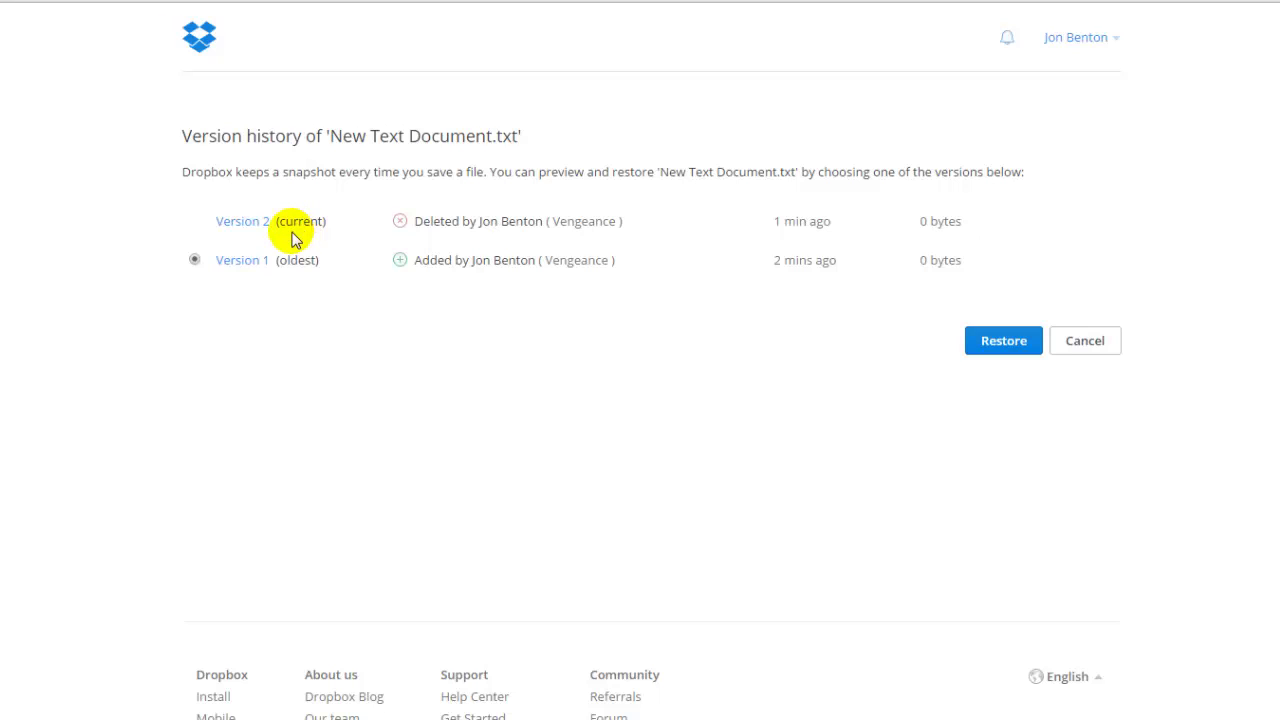
Restore New Text Document.txt from Version 1 in its version history
{"action": "left_click_drag", "start_coordinate": [272, 220], "coordinate": [462, 221]}
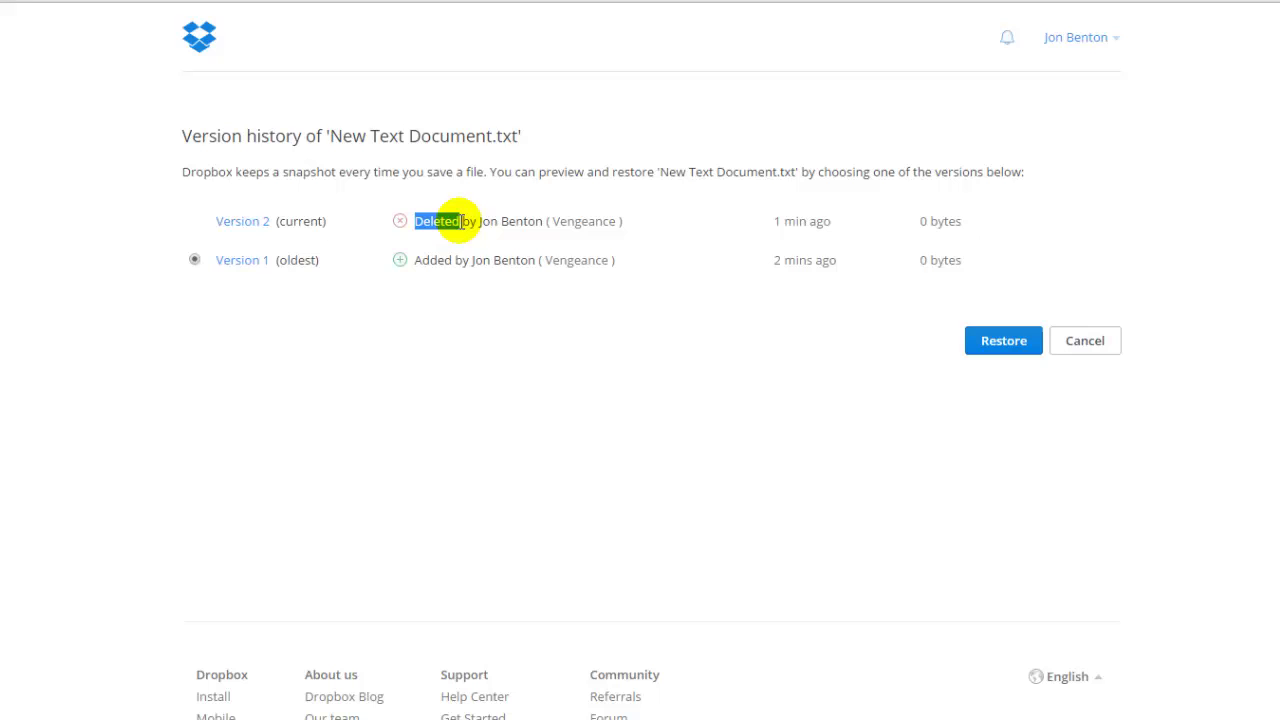
{"action": "left_click", "coordinate": [456, 311]}
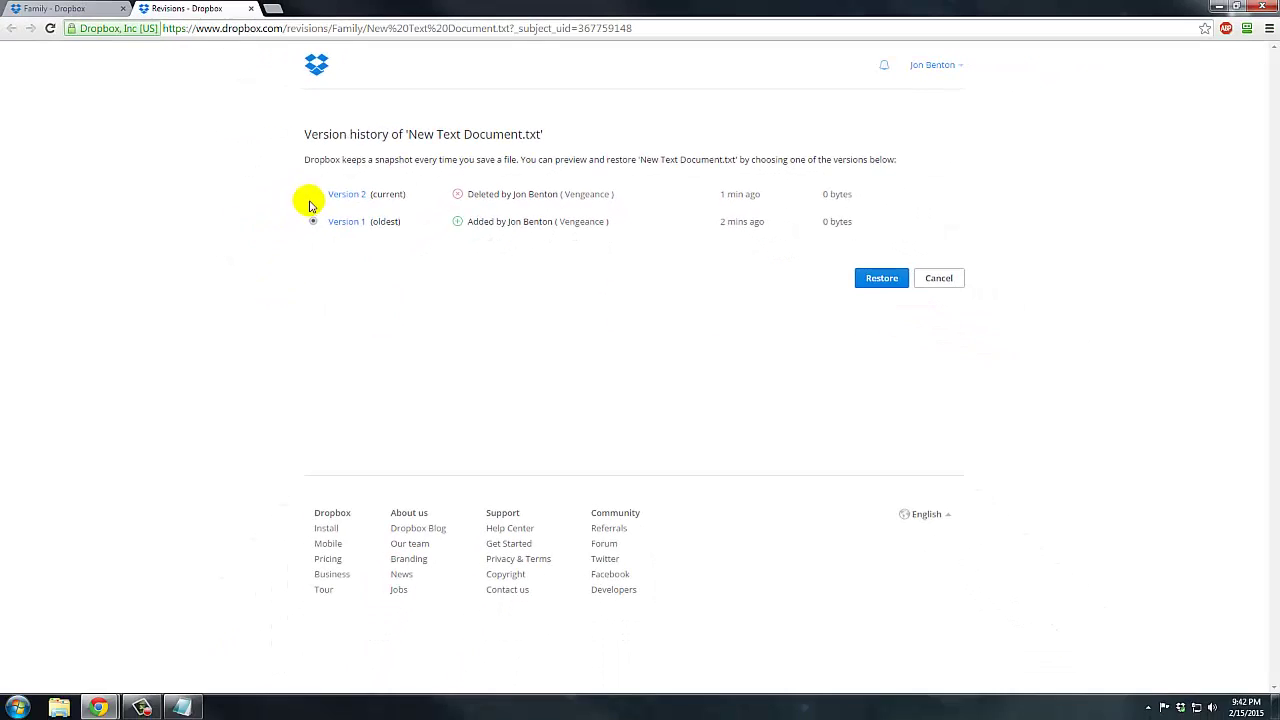
{"action": "left_click", "coordinate": [312, 222]}
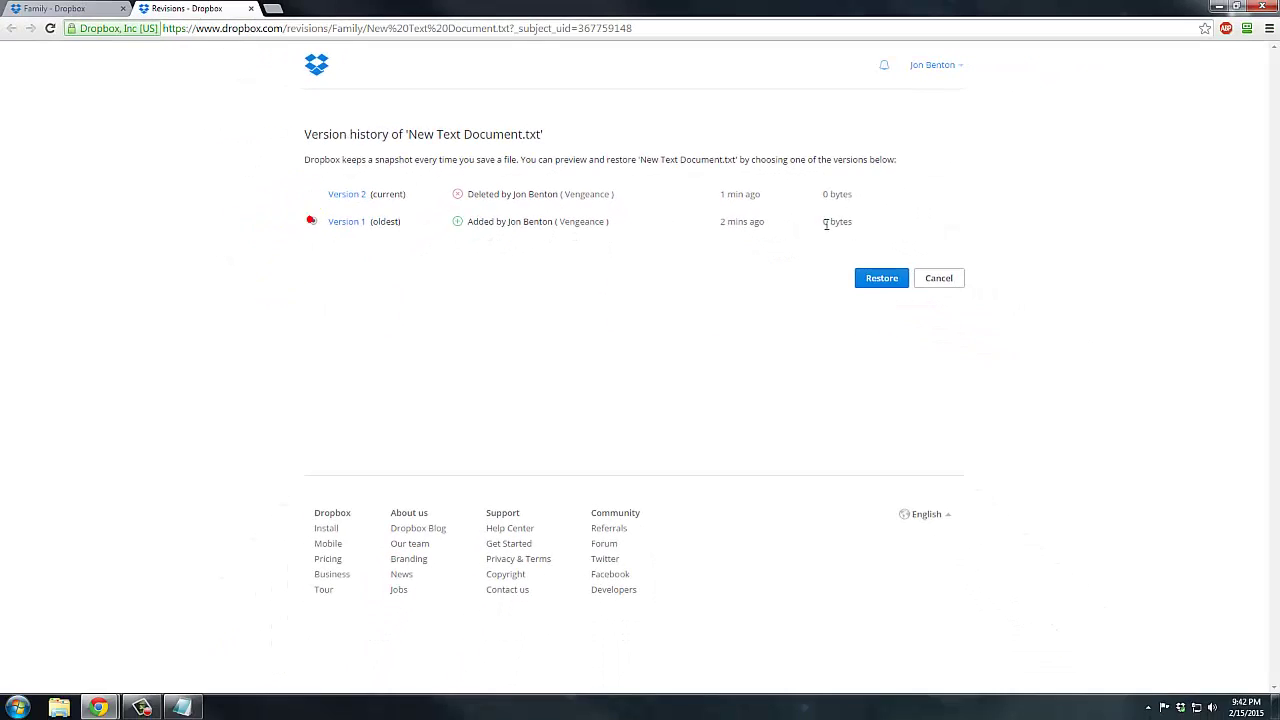
{"action": "left_click", "coordinate": [889, 282]}
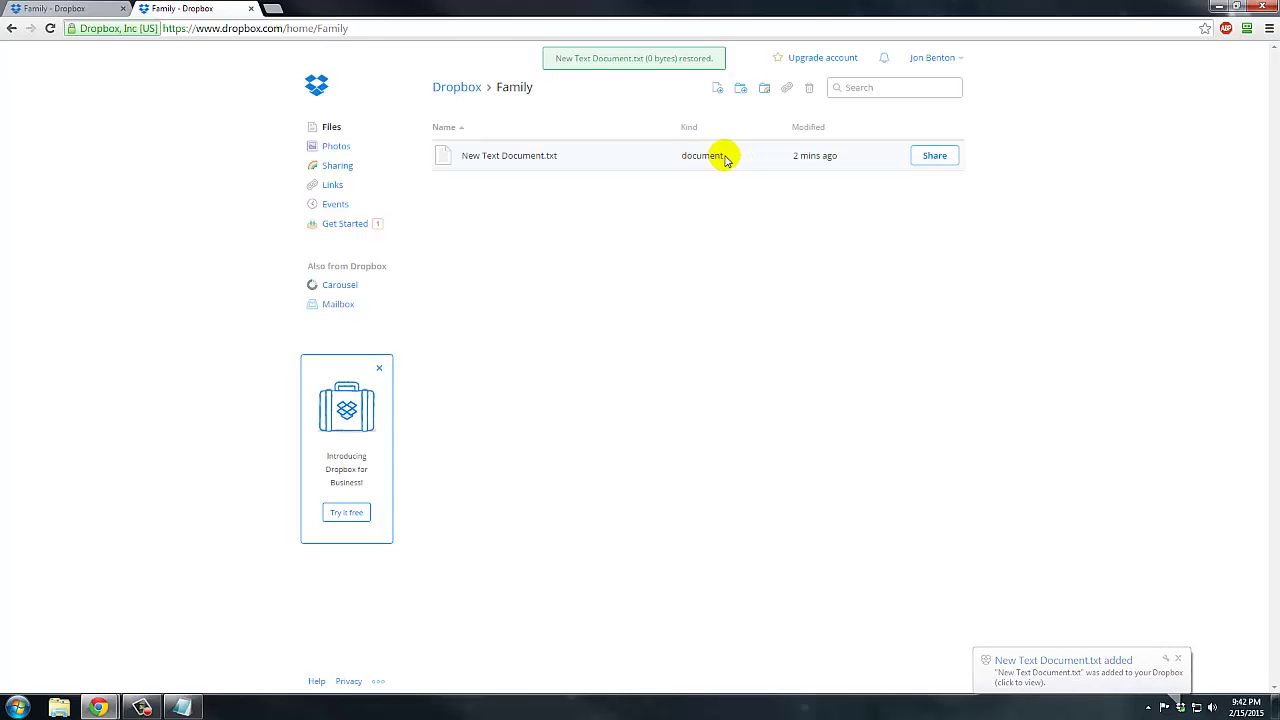
Preview the restored New Text Document.txt, then close the preview
{"action": "left_click", "coordinate": [547, 156]}
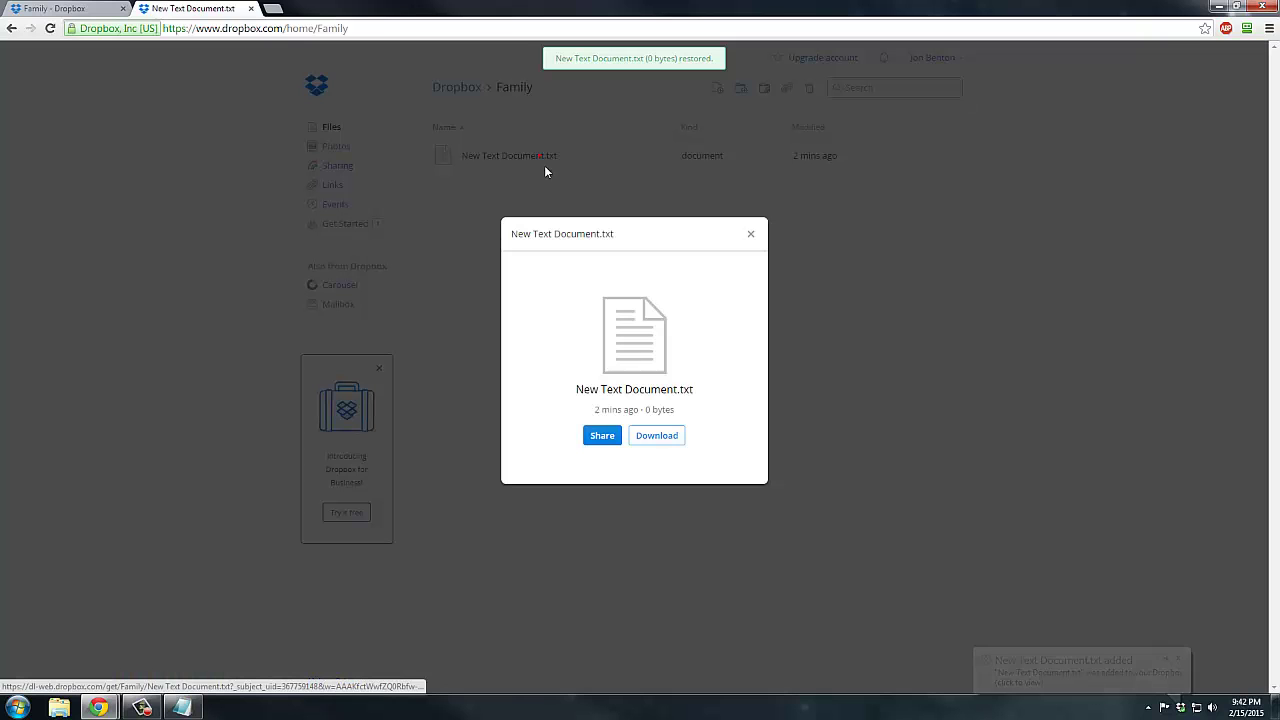
{"action": "left_click", "coordinate": [748, 234]}
{"action": "left_click", "coordinate": [688, 235]}
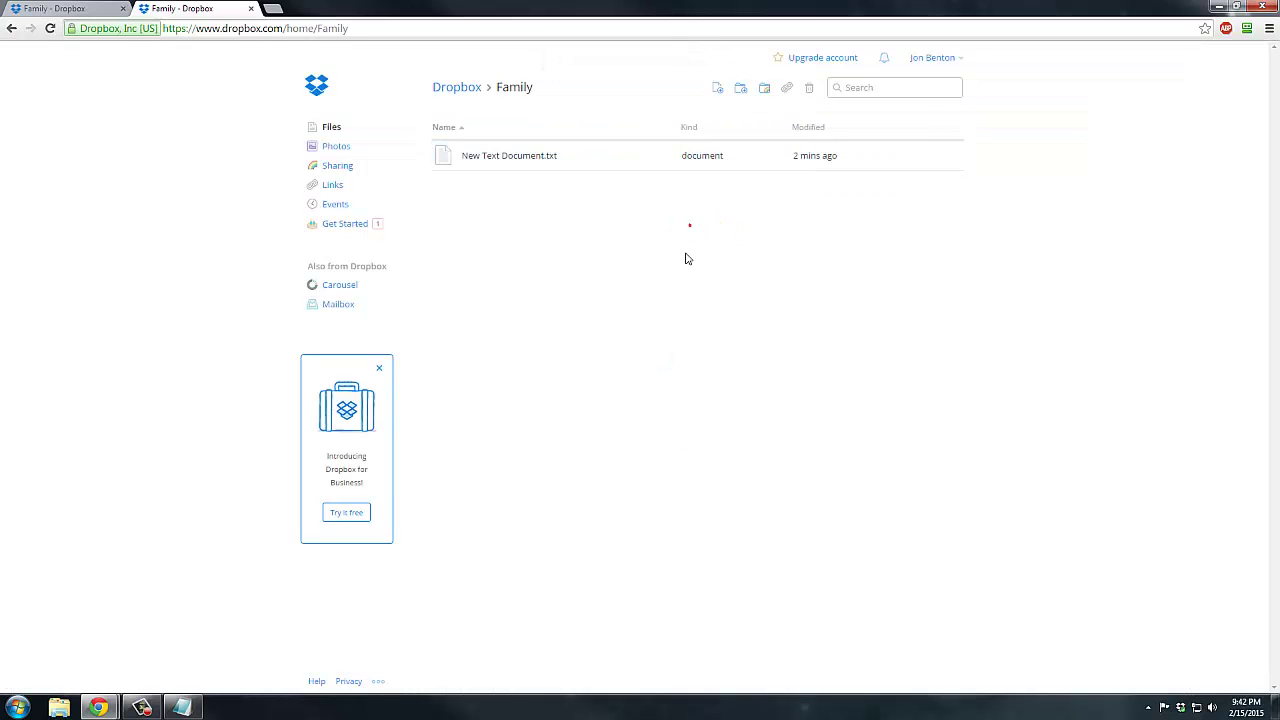
Open Documents with deleted files shown and preview Very Important Document.txt's edited text
{"action": "left_click", "coordinate": [457, 89]}
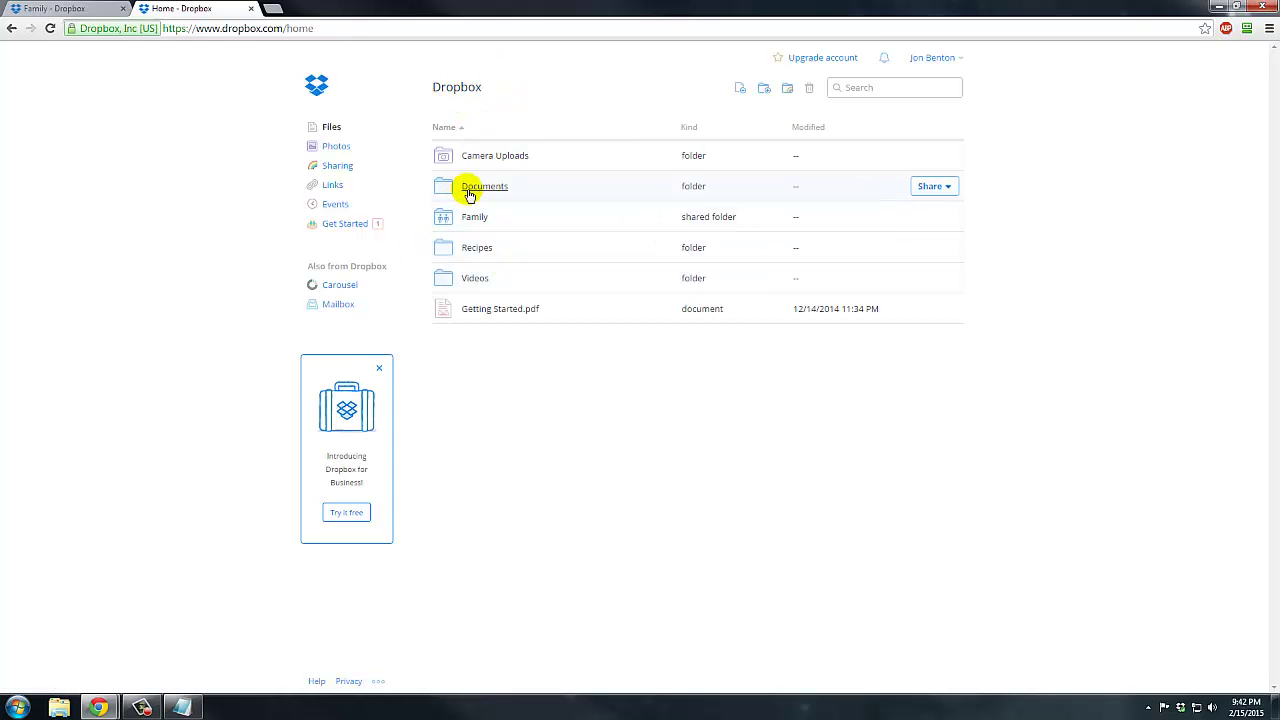
{"action": "left_click", "coordinate": [489, 192]}
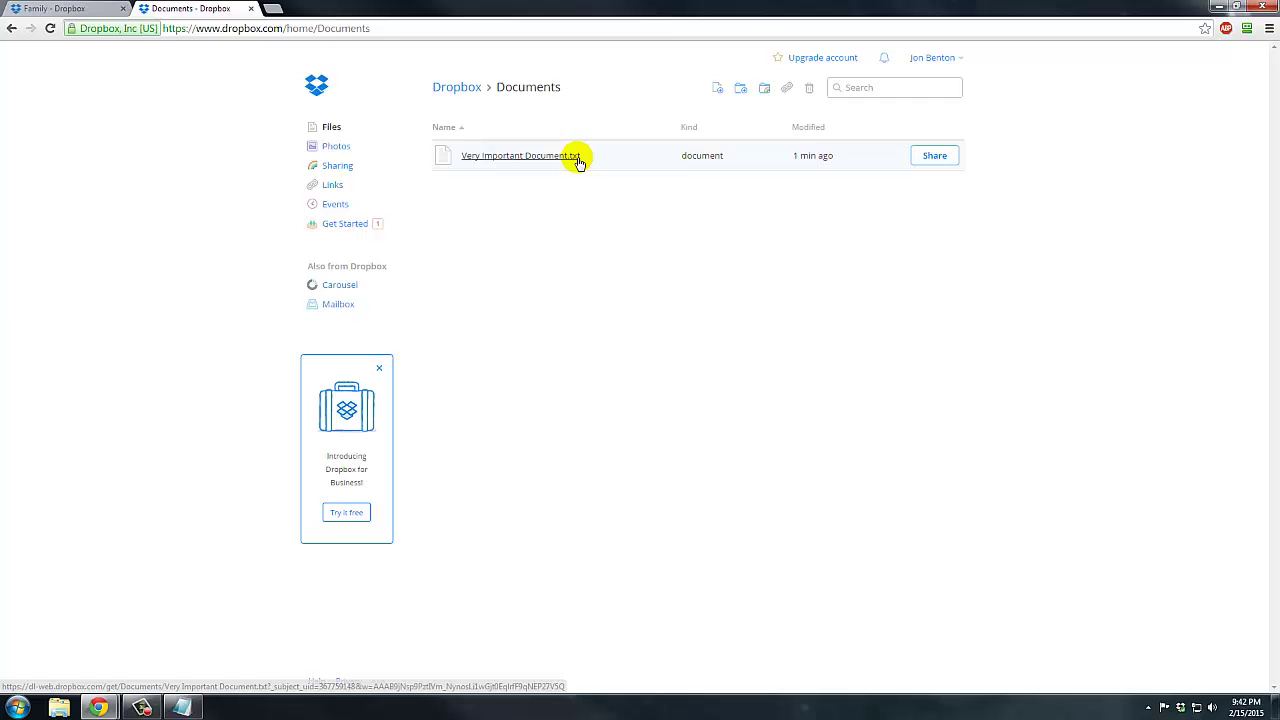
{"action": "left_click", "coordinate": [813, 90]}
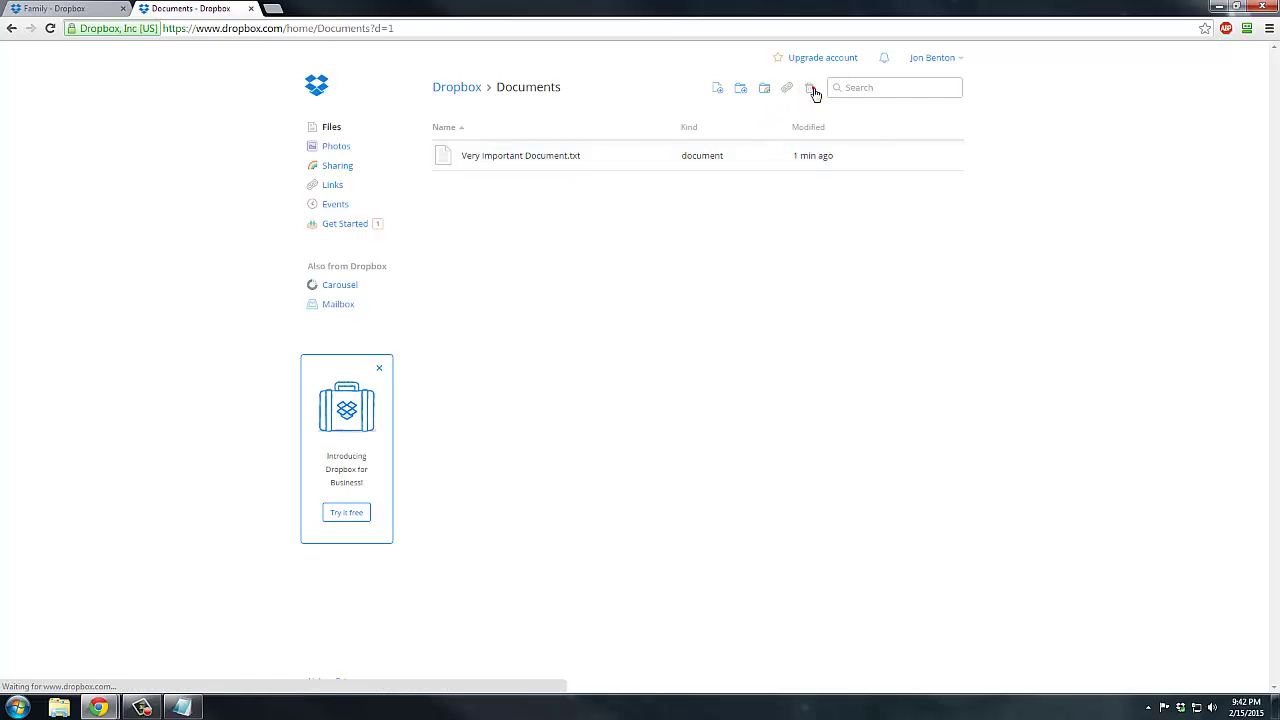
{"action": "left_click", "coordinate": [555, 162]}
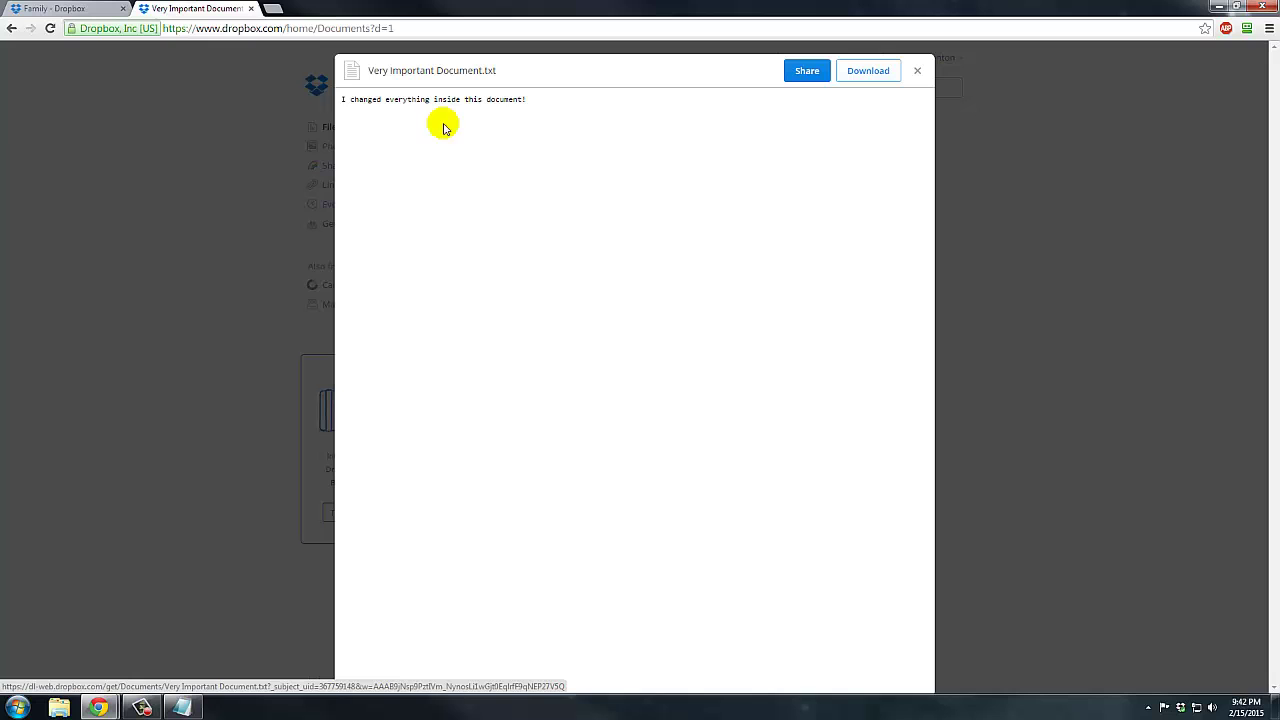
{"action": "left_click_drag", "start_coordinate": [343, 100], "coordinate": [533, 107]}
{"action": "left_click", "coordinate": [532, 108]}
{"action": "left_click", "coordinate": [951, 77]}
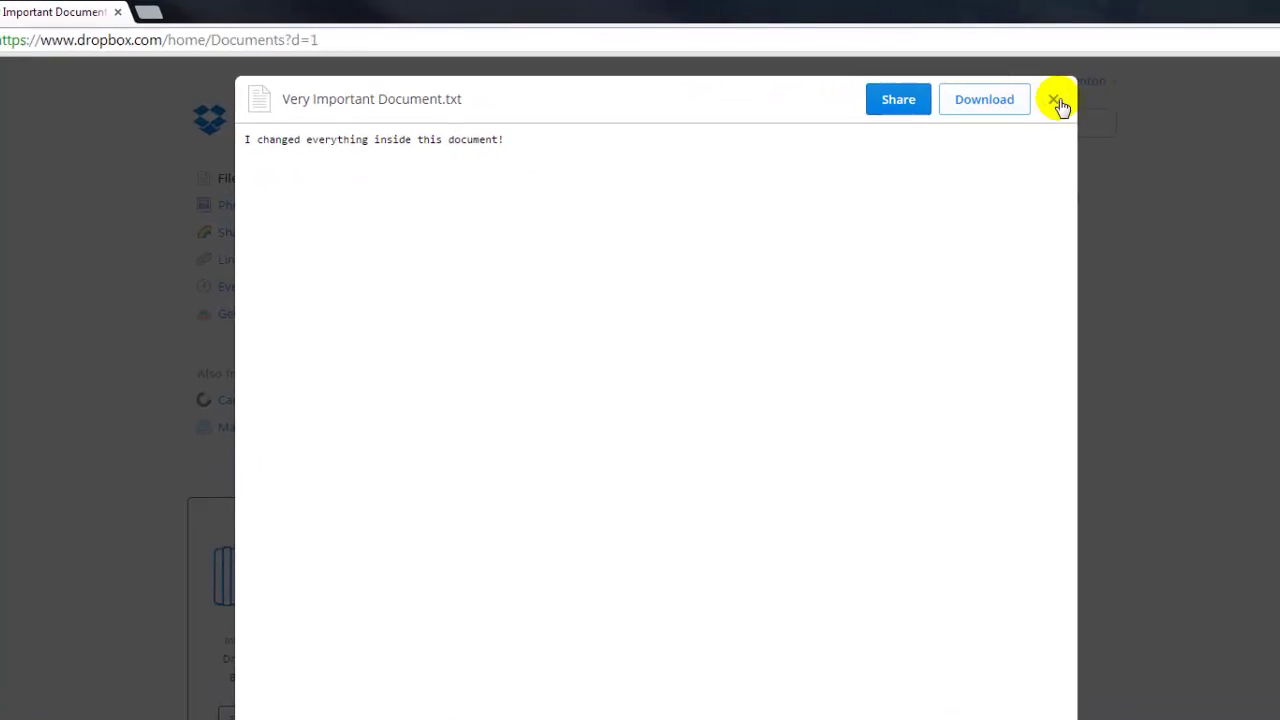
Restore Very Important Document.txt to its 0-byte Version 1 from the file's previous versions
{"action": "left_click", "coordinate": [827, 100]}
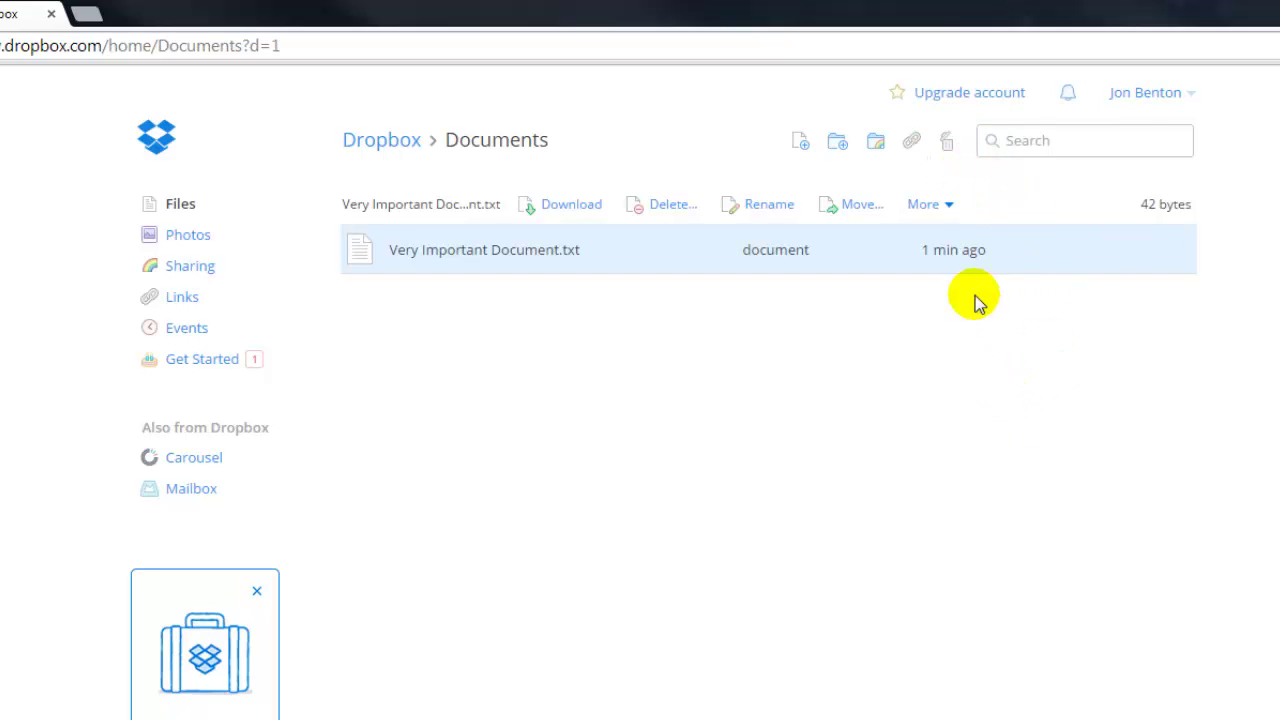
{"action": "left_click", "coordinate": [937, 205]}
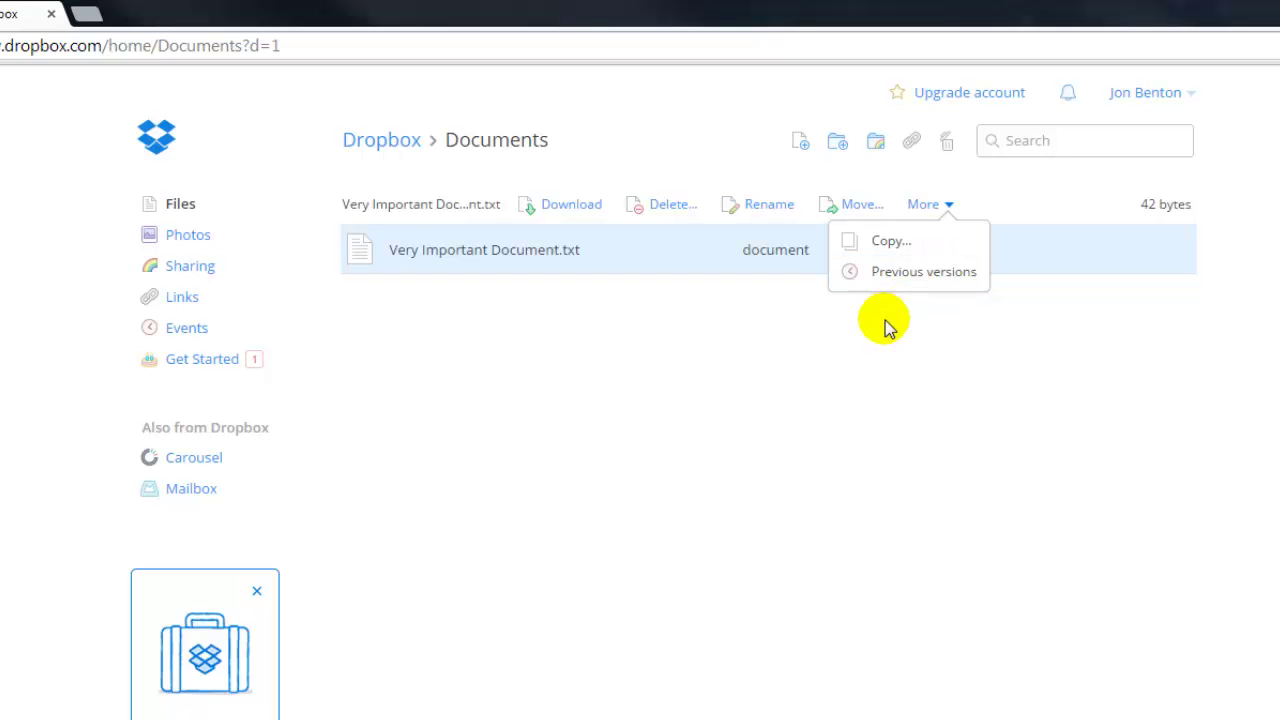
{"action": "left_click", "coordinate": [924, 272]}
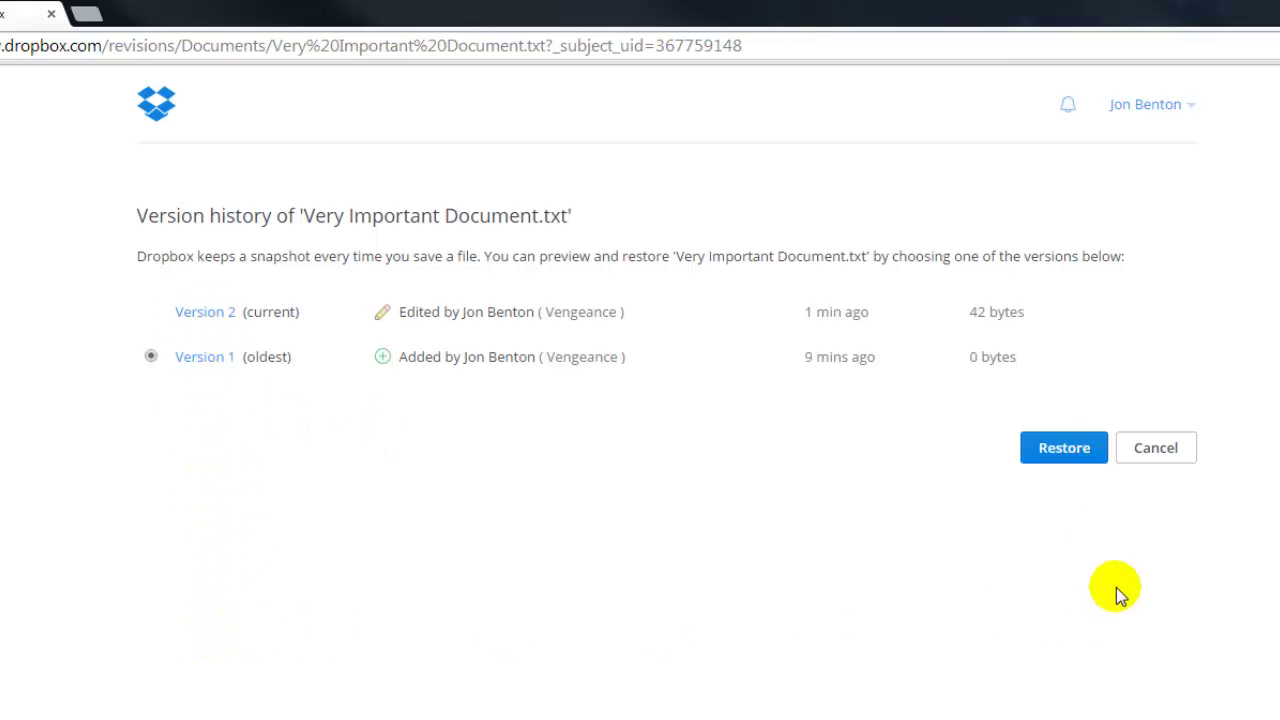
{"action": "left_click", "coordinate": [1066, 460]}
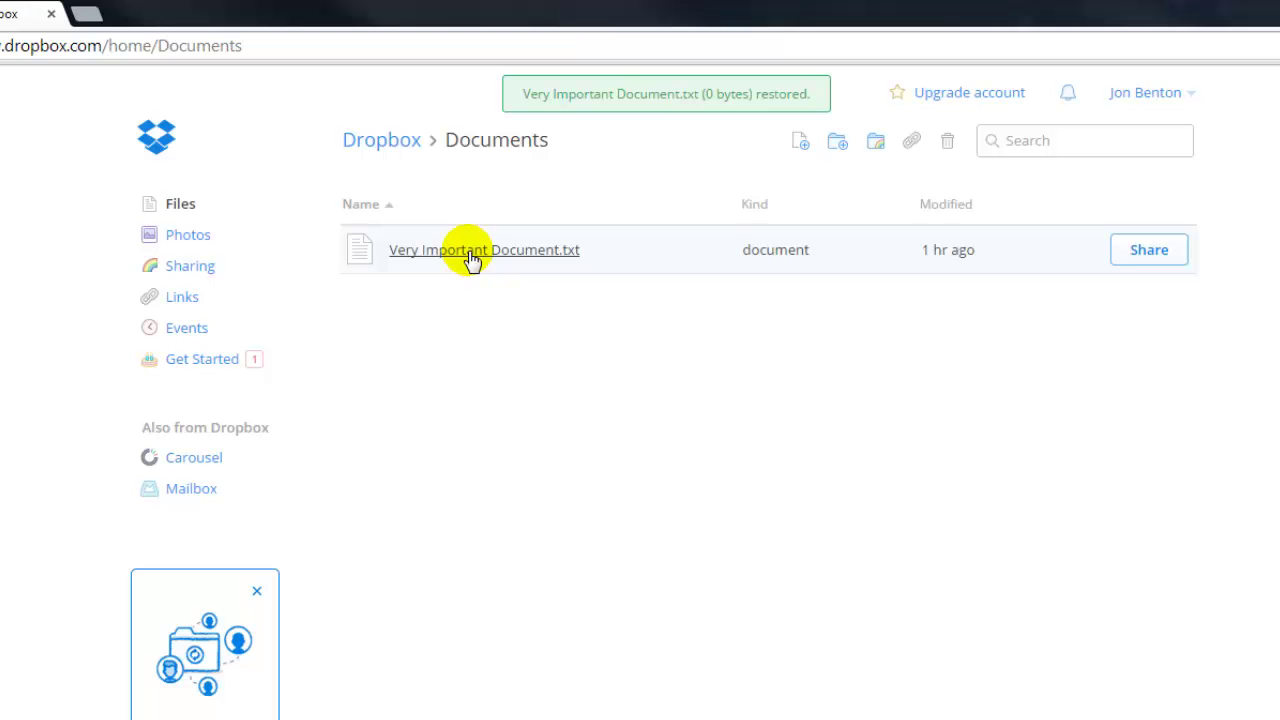
{"action": "left_click", "coordinate": [470, 252]}
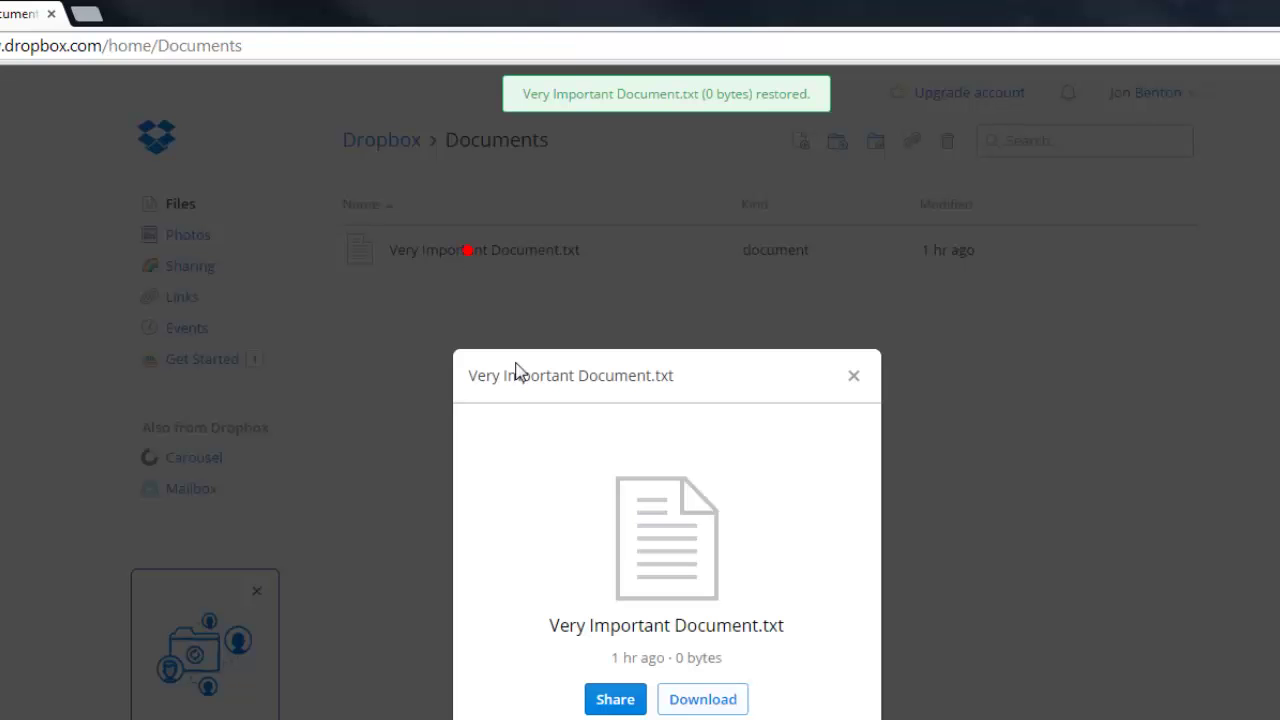
{"action": "left_click", "coordinate": [857, 372]}
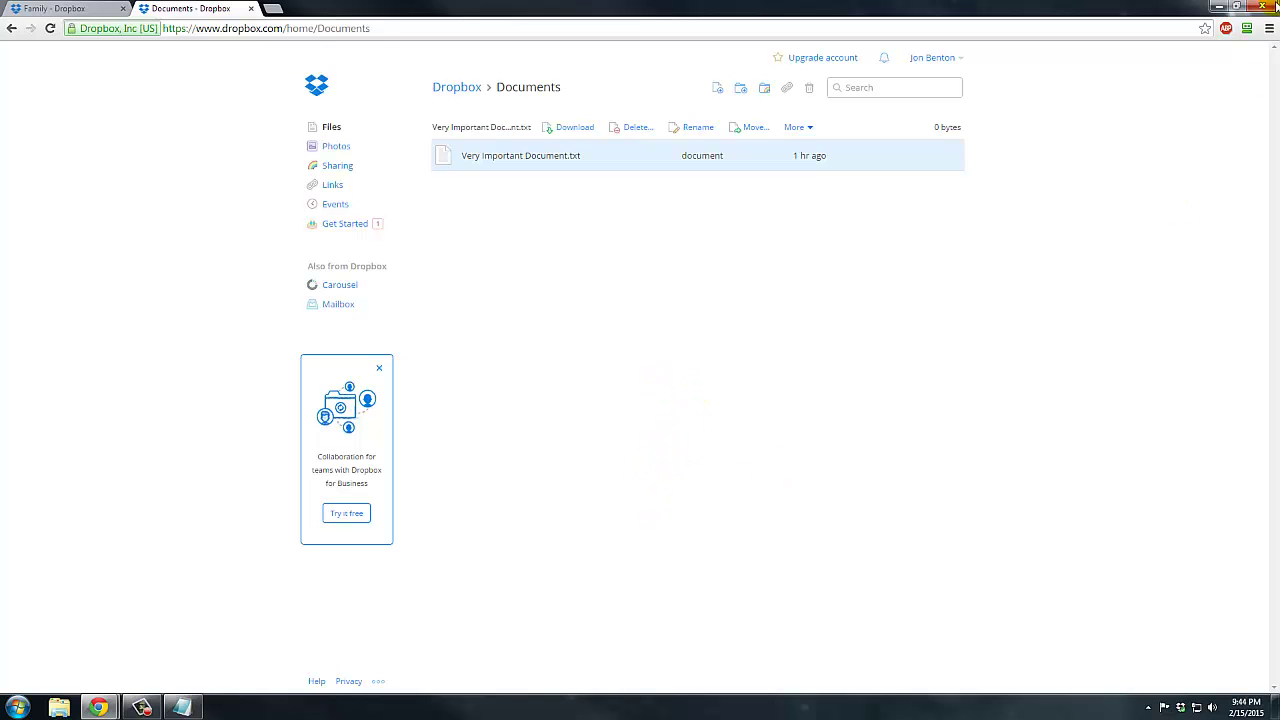
Close the Chrome window to reveal the SuperGeeks desktop wallpaper
{"action": "left_click", "coordinate": [1266, 8]}
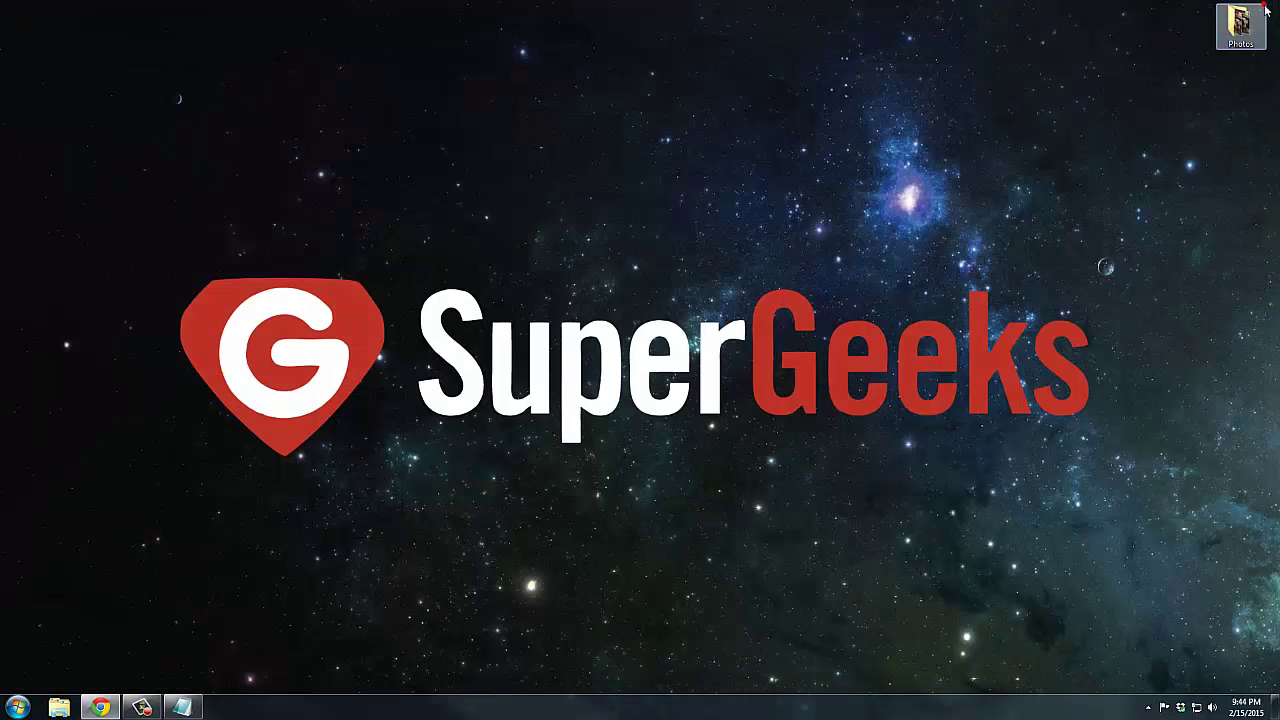